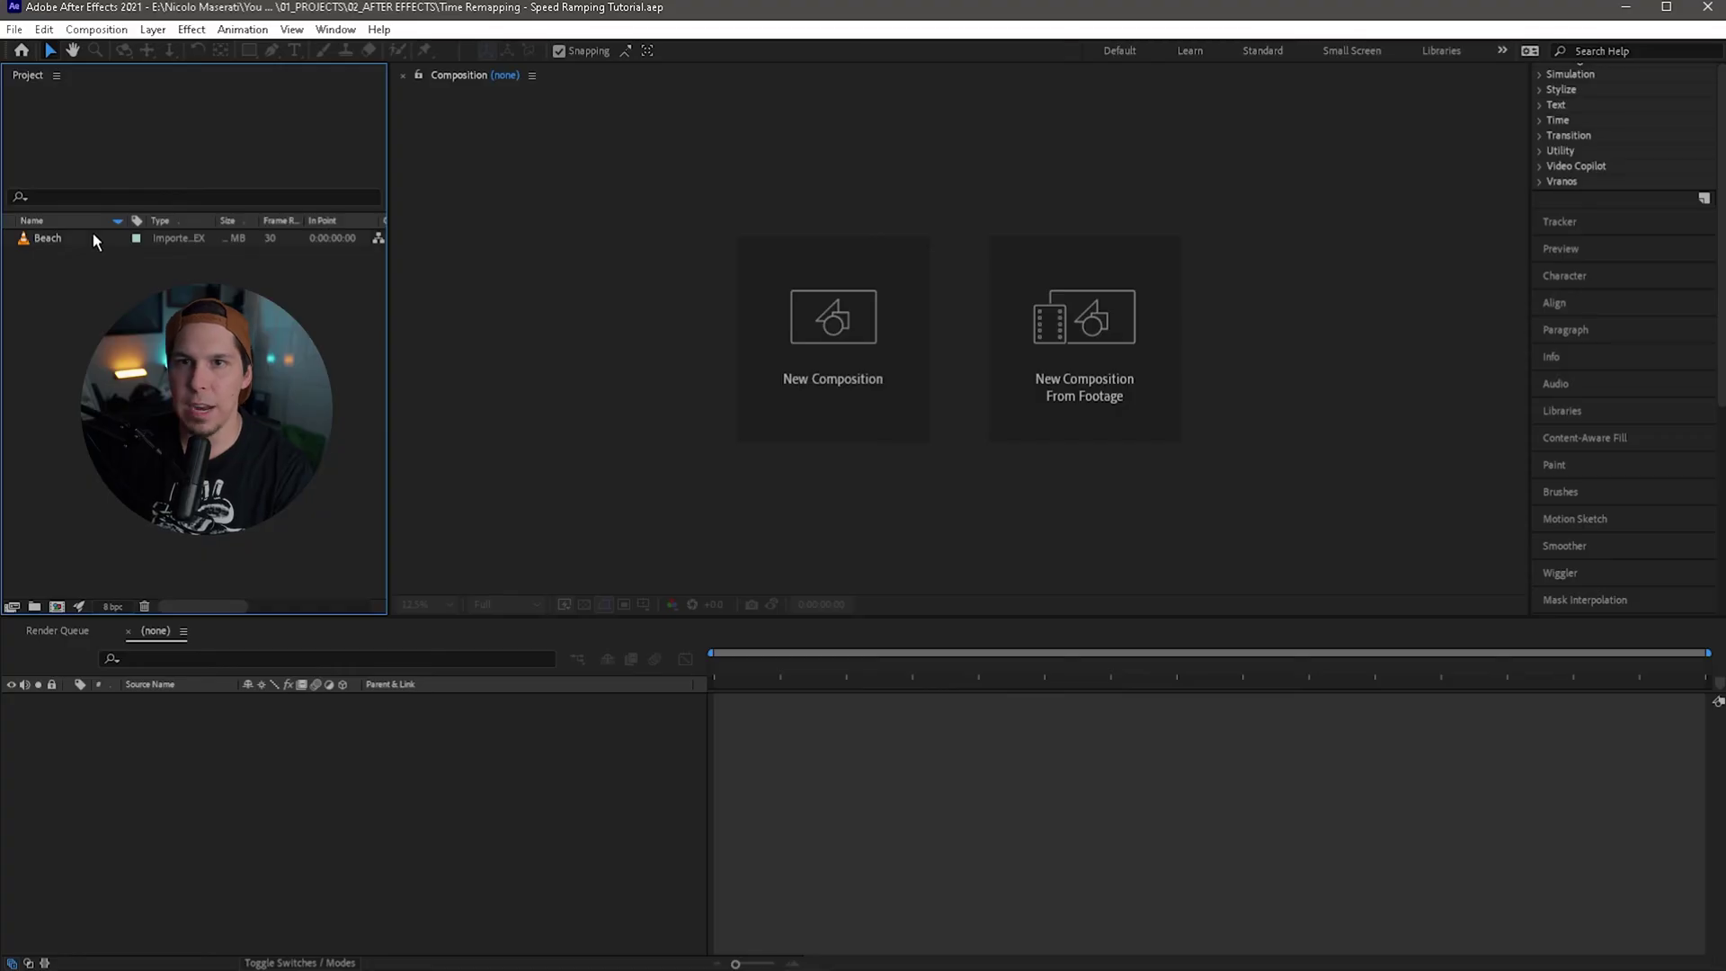
Step: Build the Beach 2 composition from the Beach drone footage and preview its opening seconds
click(70, 237)
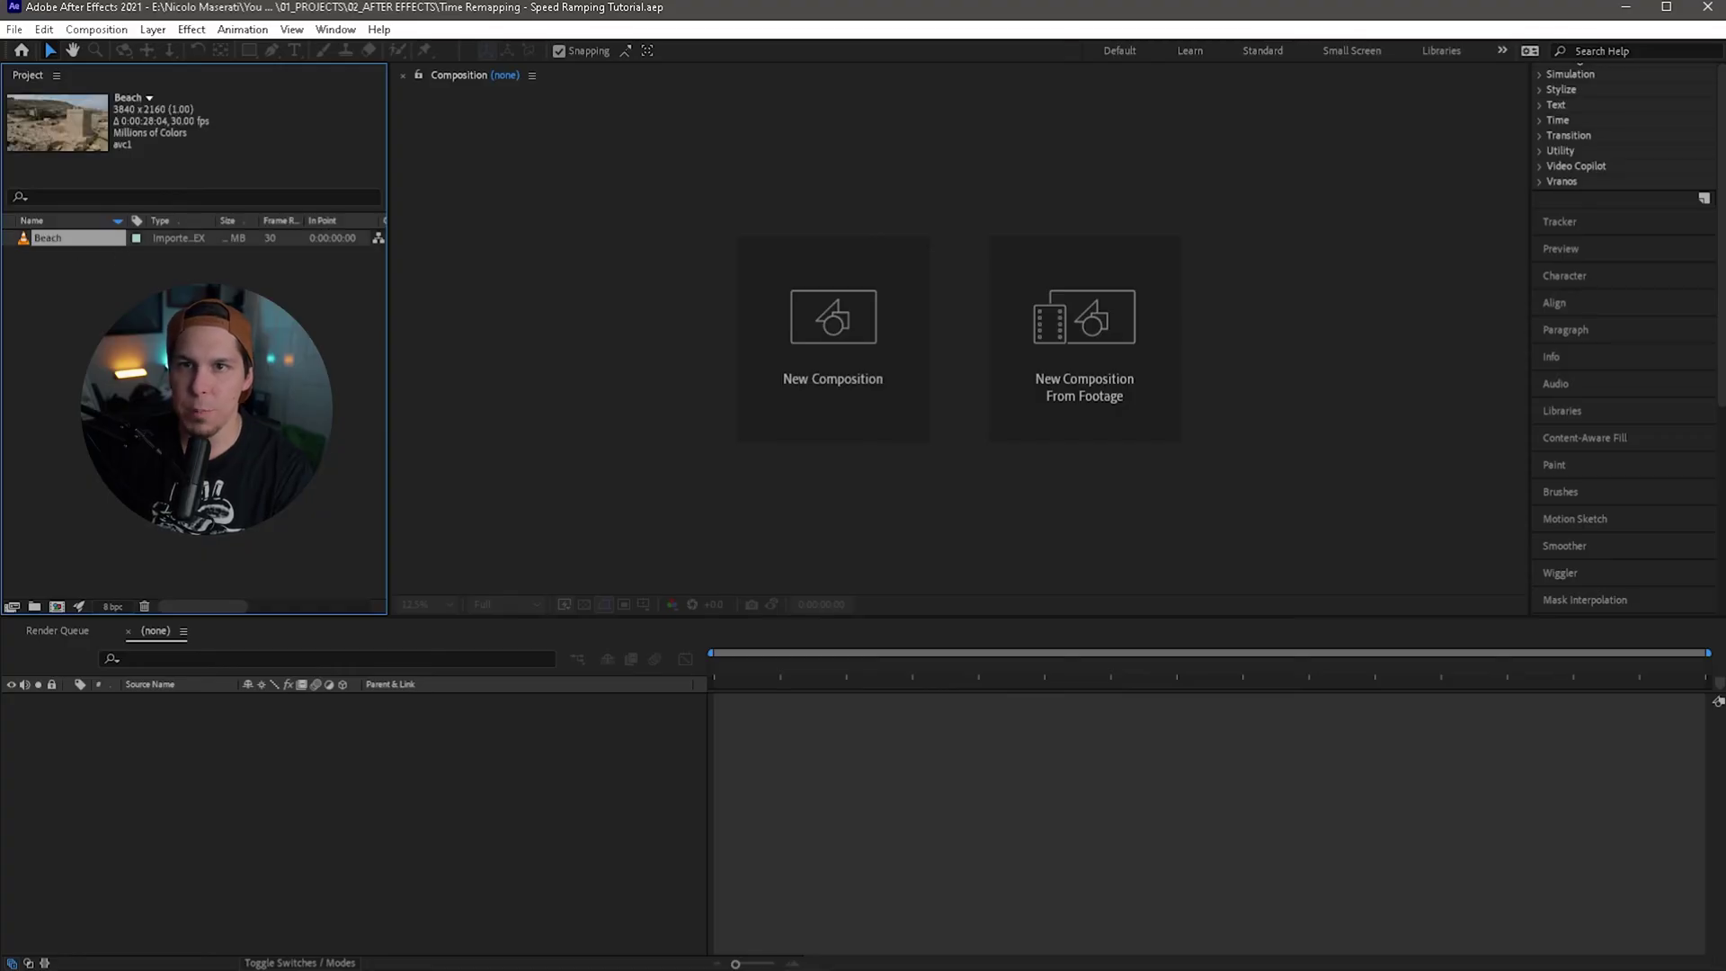
drag(67, 242, 57, 607)
drag(756, 677, 1342, 681)
key(Home)
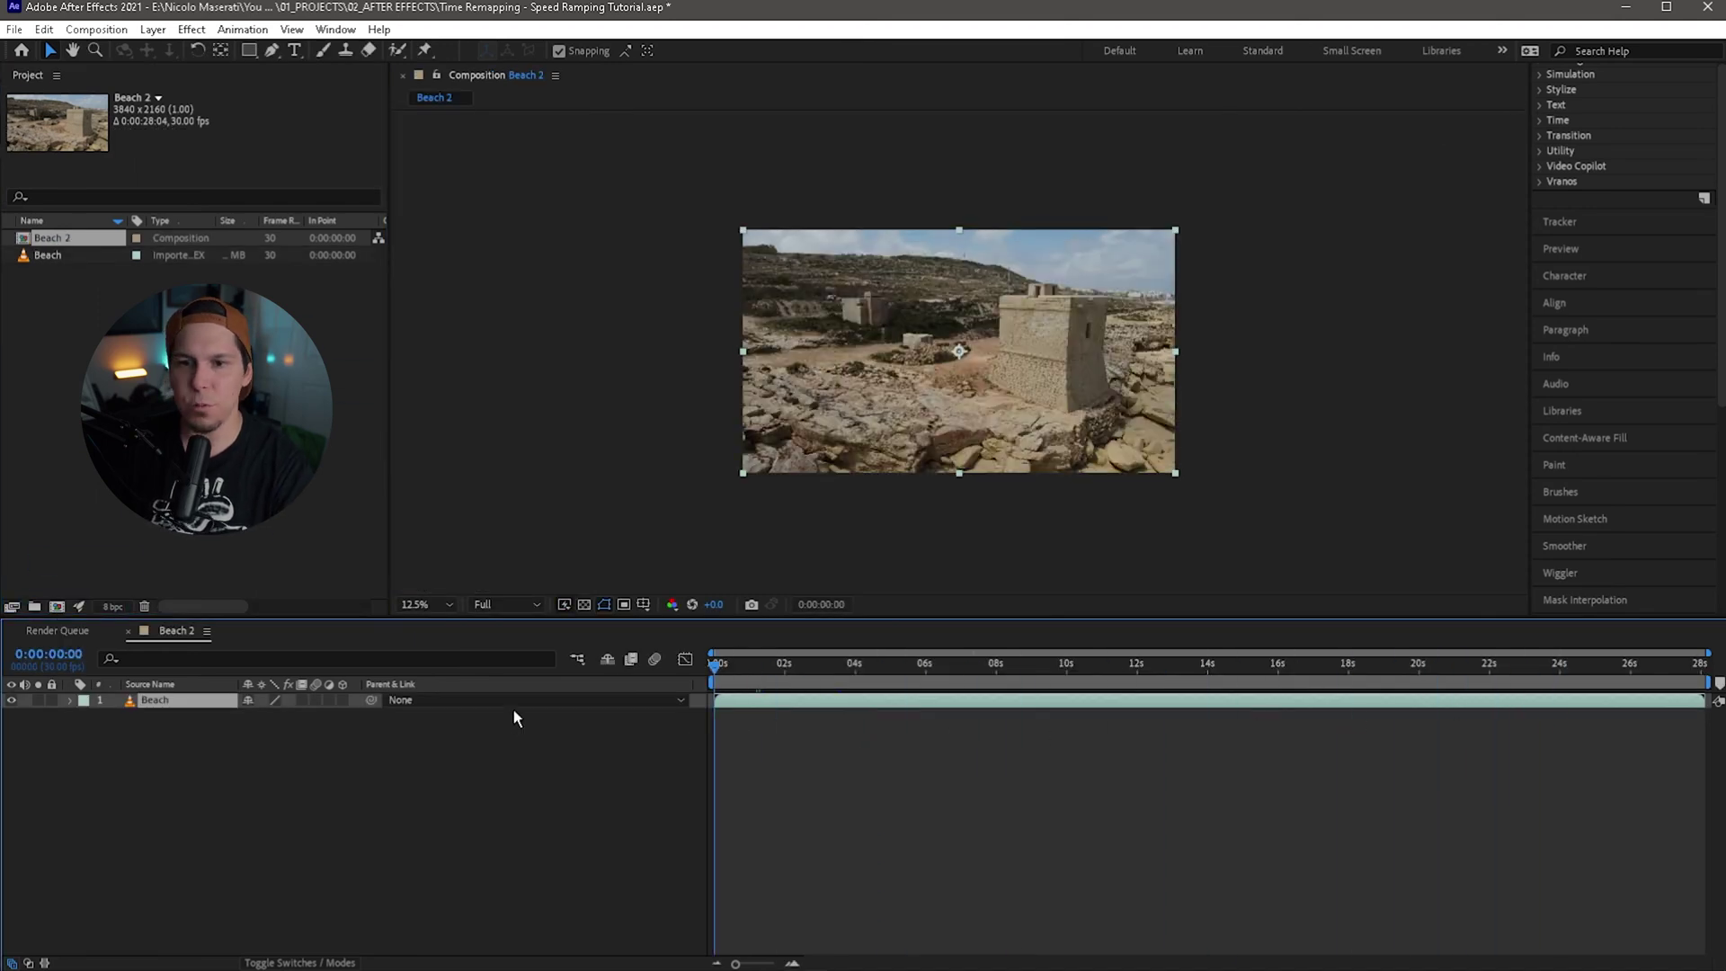
drag(763, 672, 1552, 761)
key(Home)
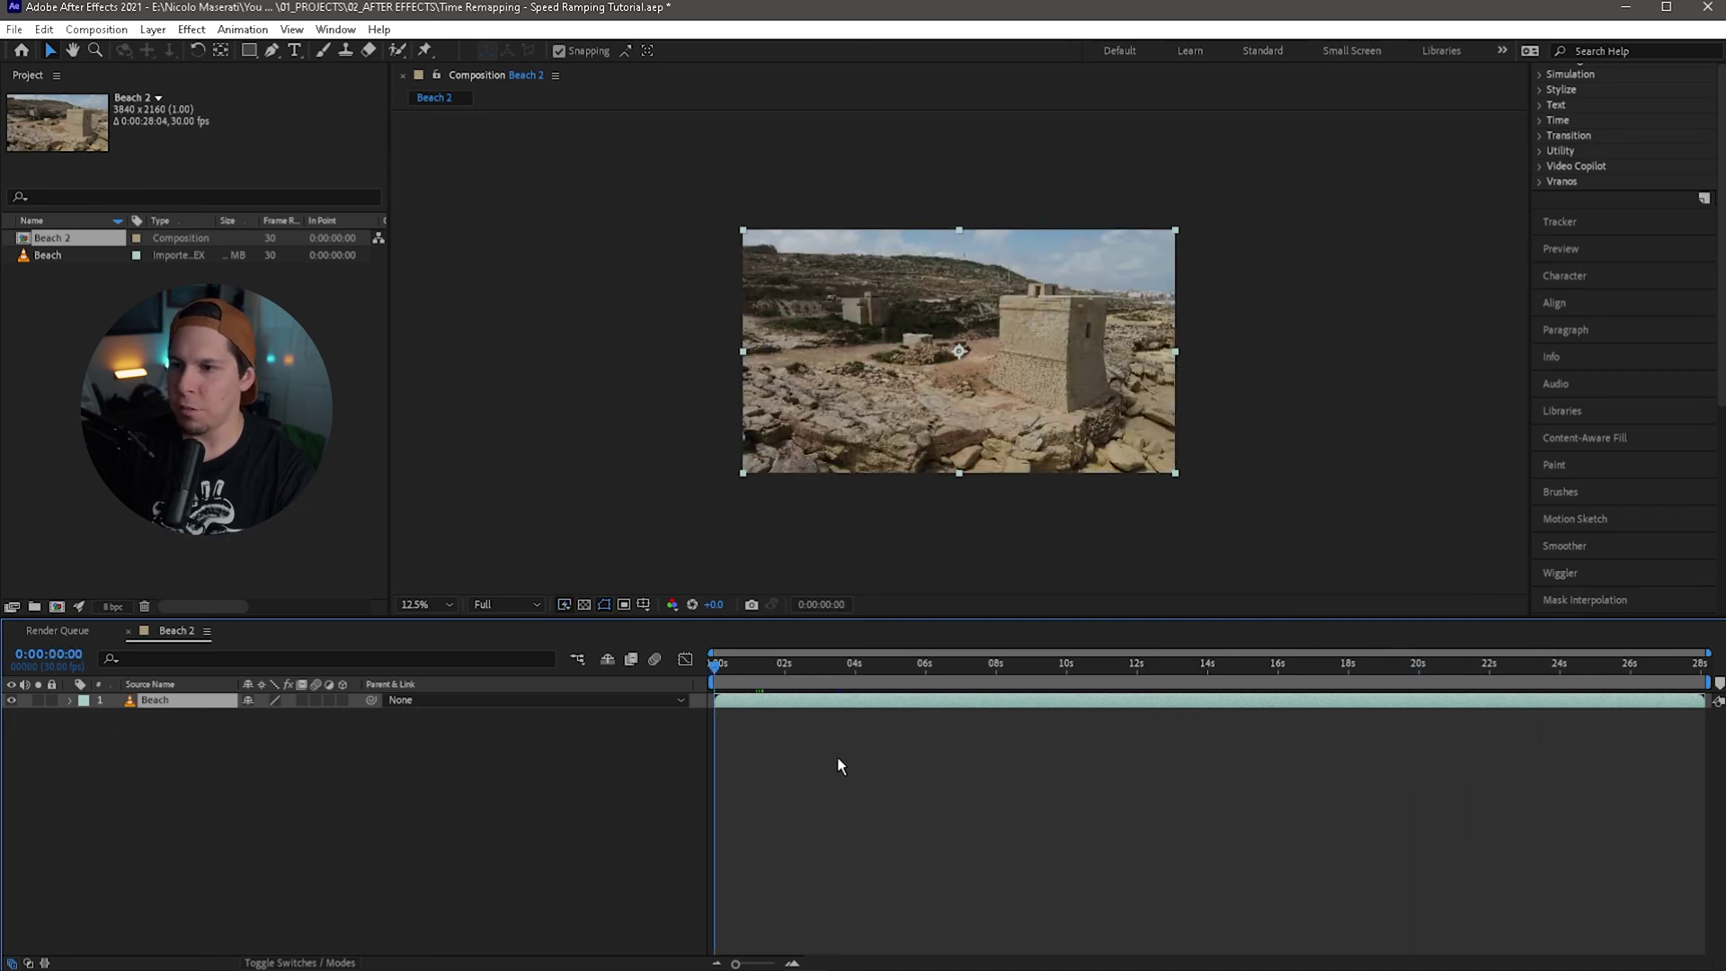
Step: Enable time remapping on the Beach layer and scrub to check its final frame at 0:00:28:03
right_click(819, 706)
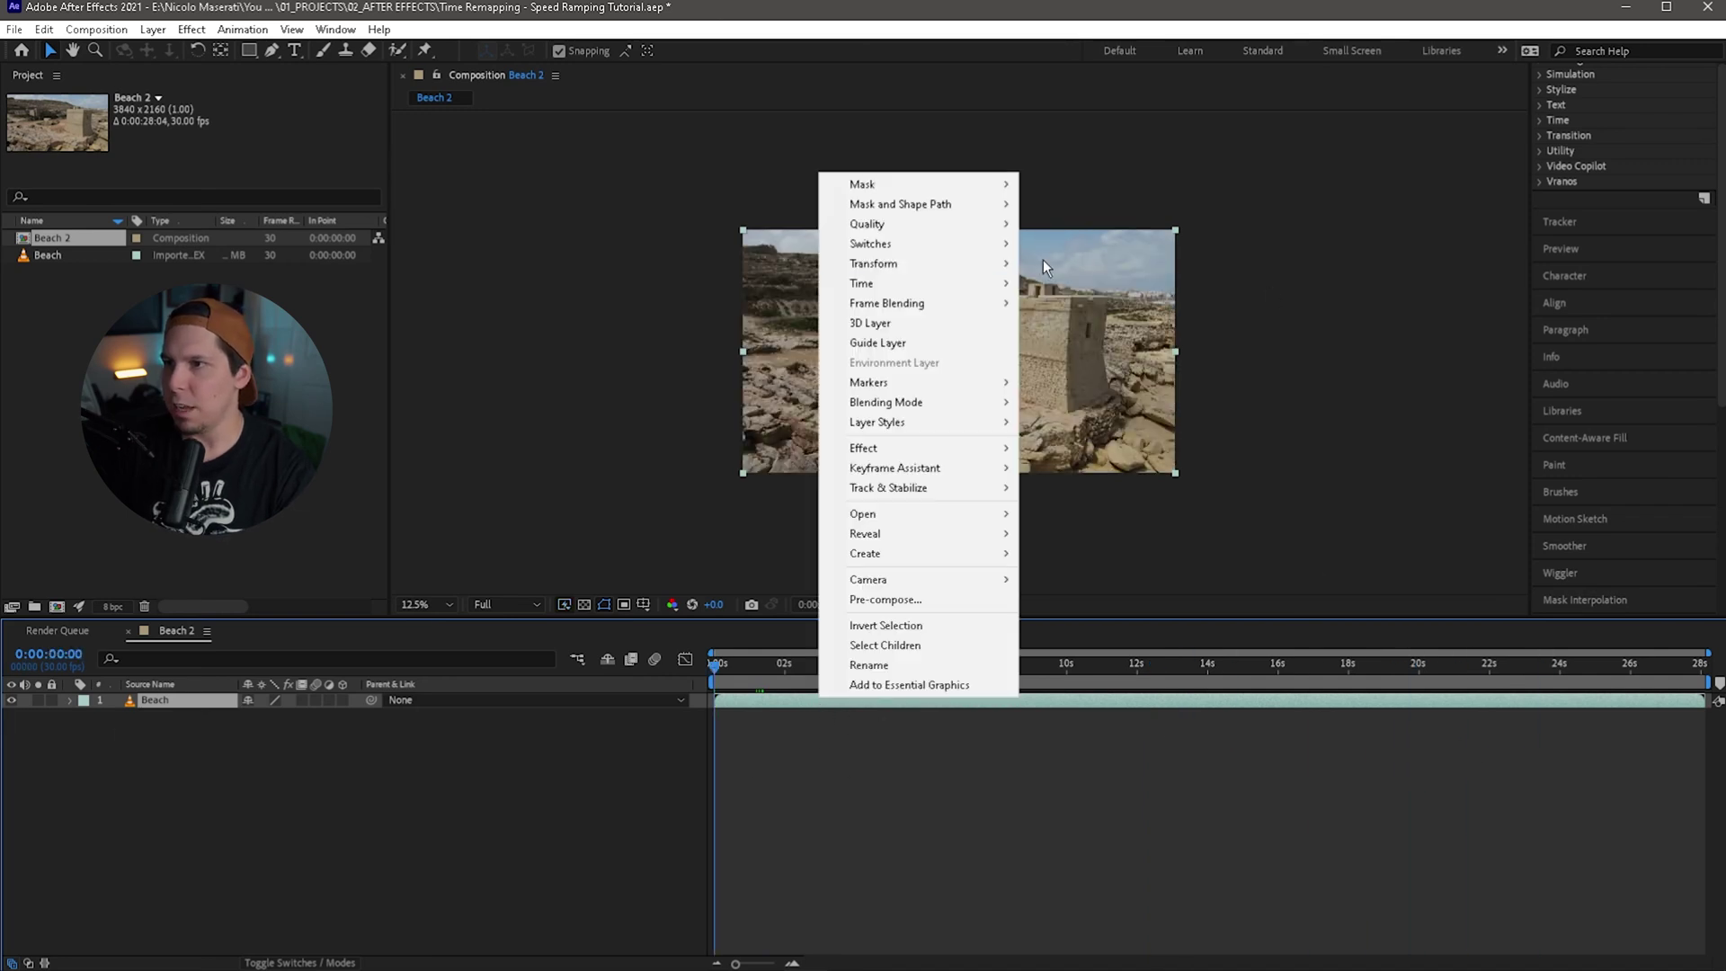
mouse_move(952, 285)
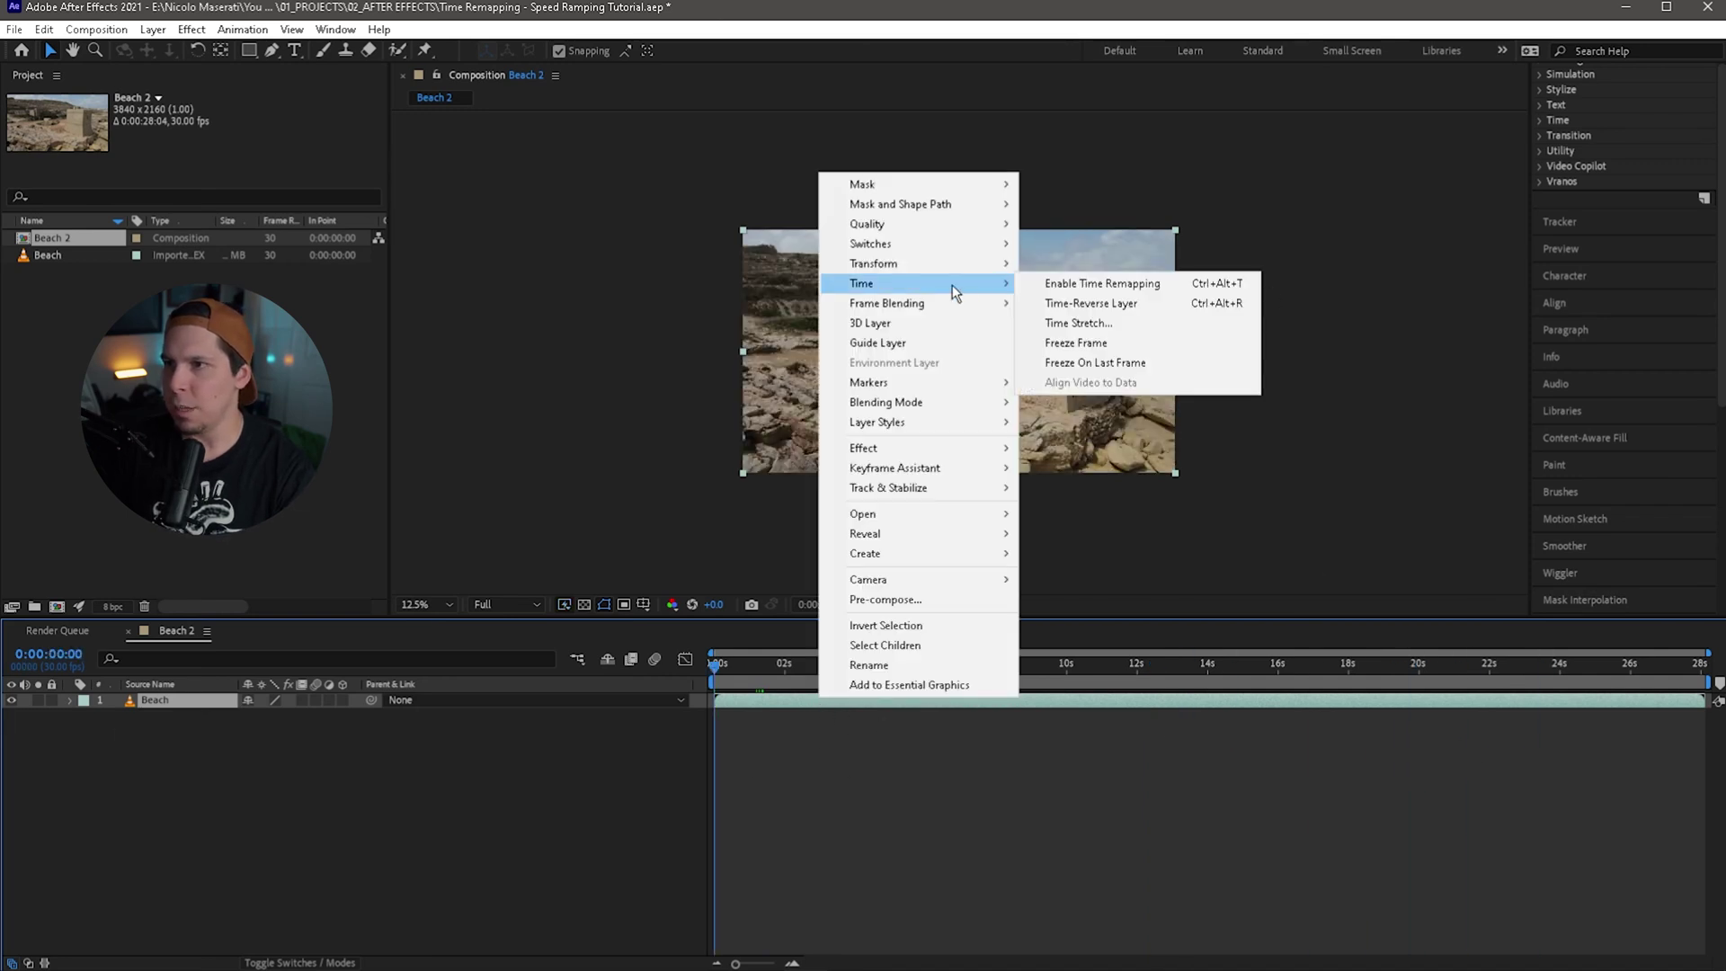
click(1068, 285)
drag(946, 670, 694, 745)
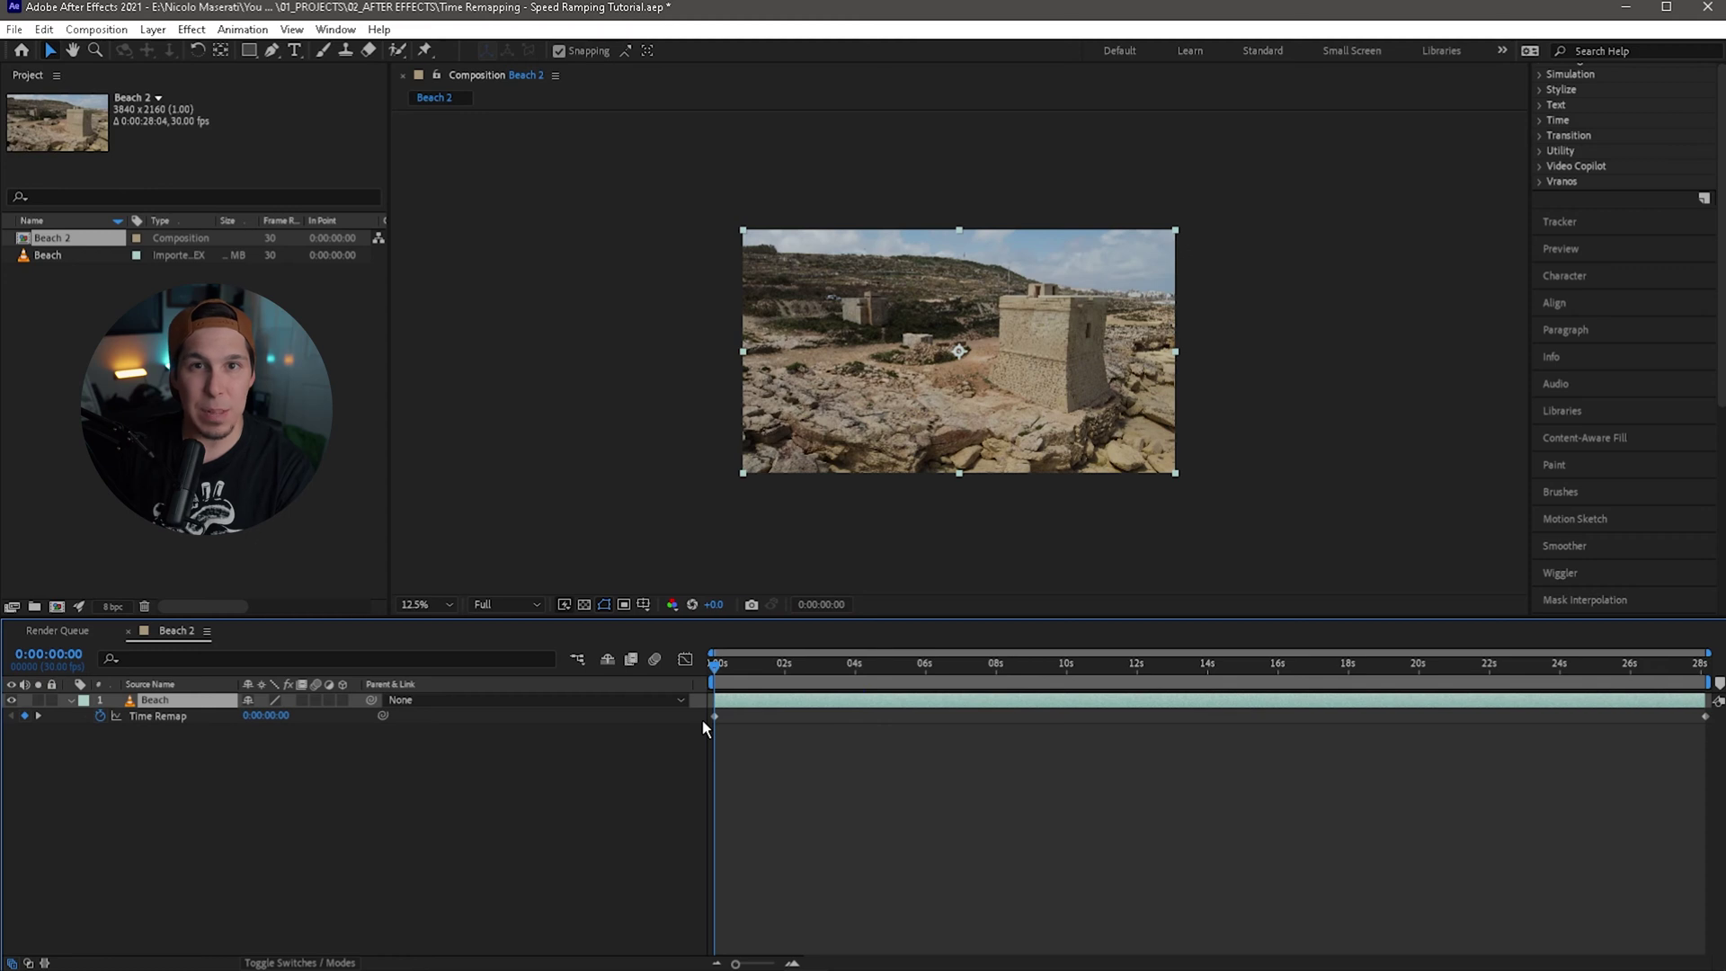
drag(715, 670, 1706, 681)
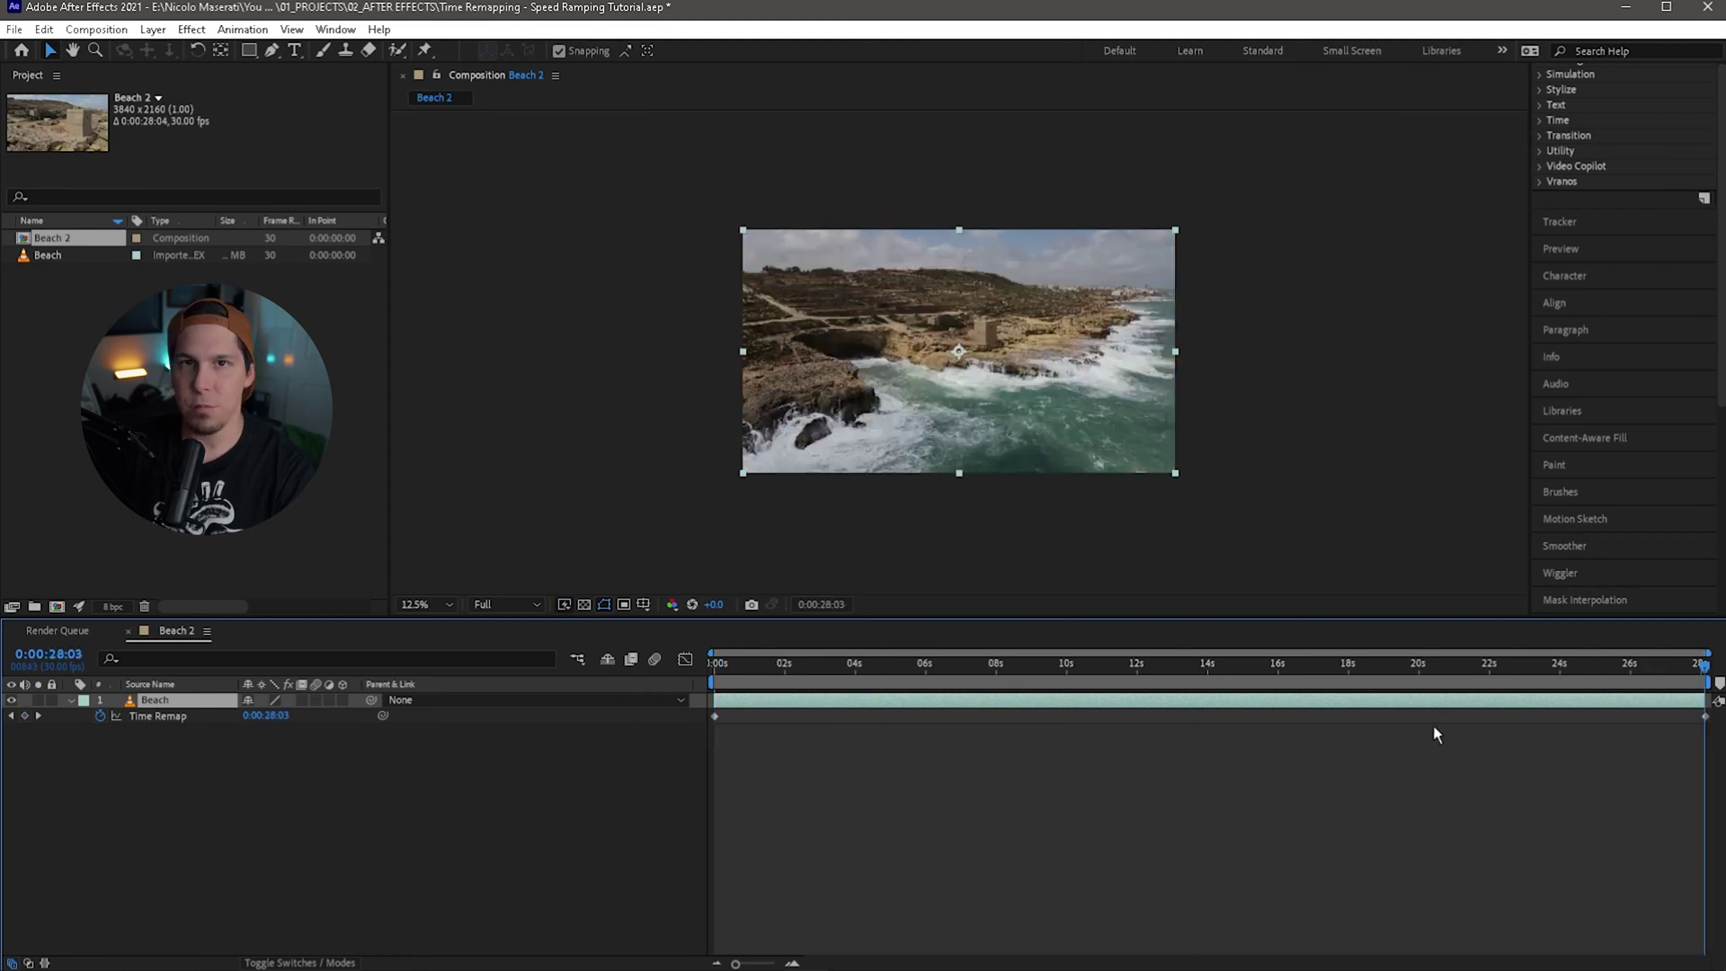
key(Home)
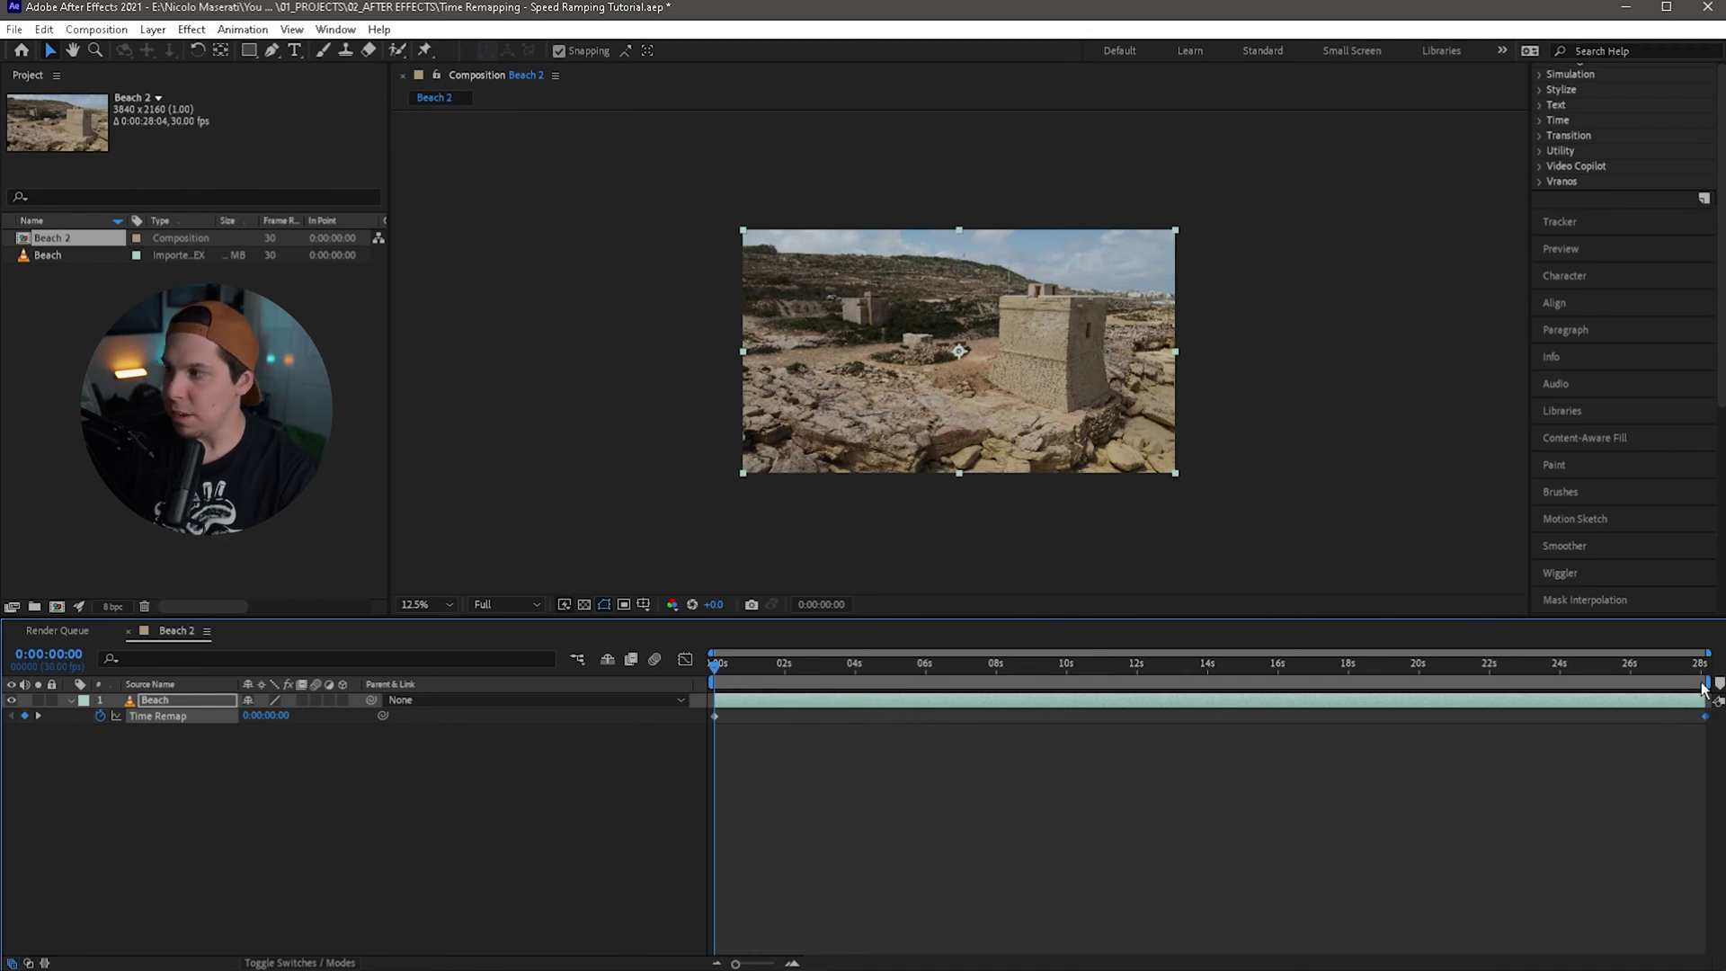
drag(1707, 721, 1700, 719)
drag(1560, 732, 961, 717)
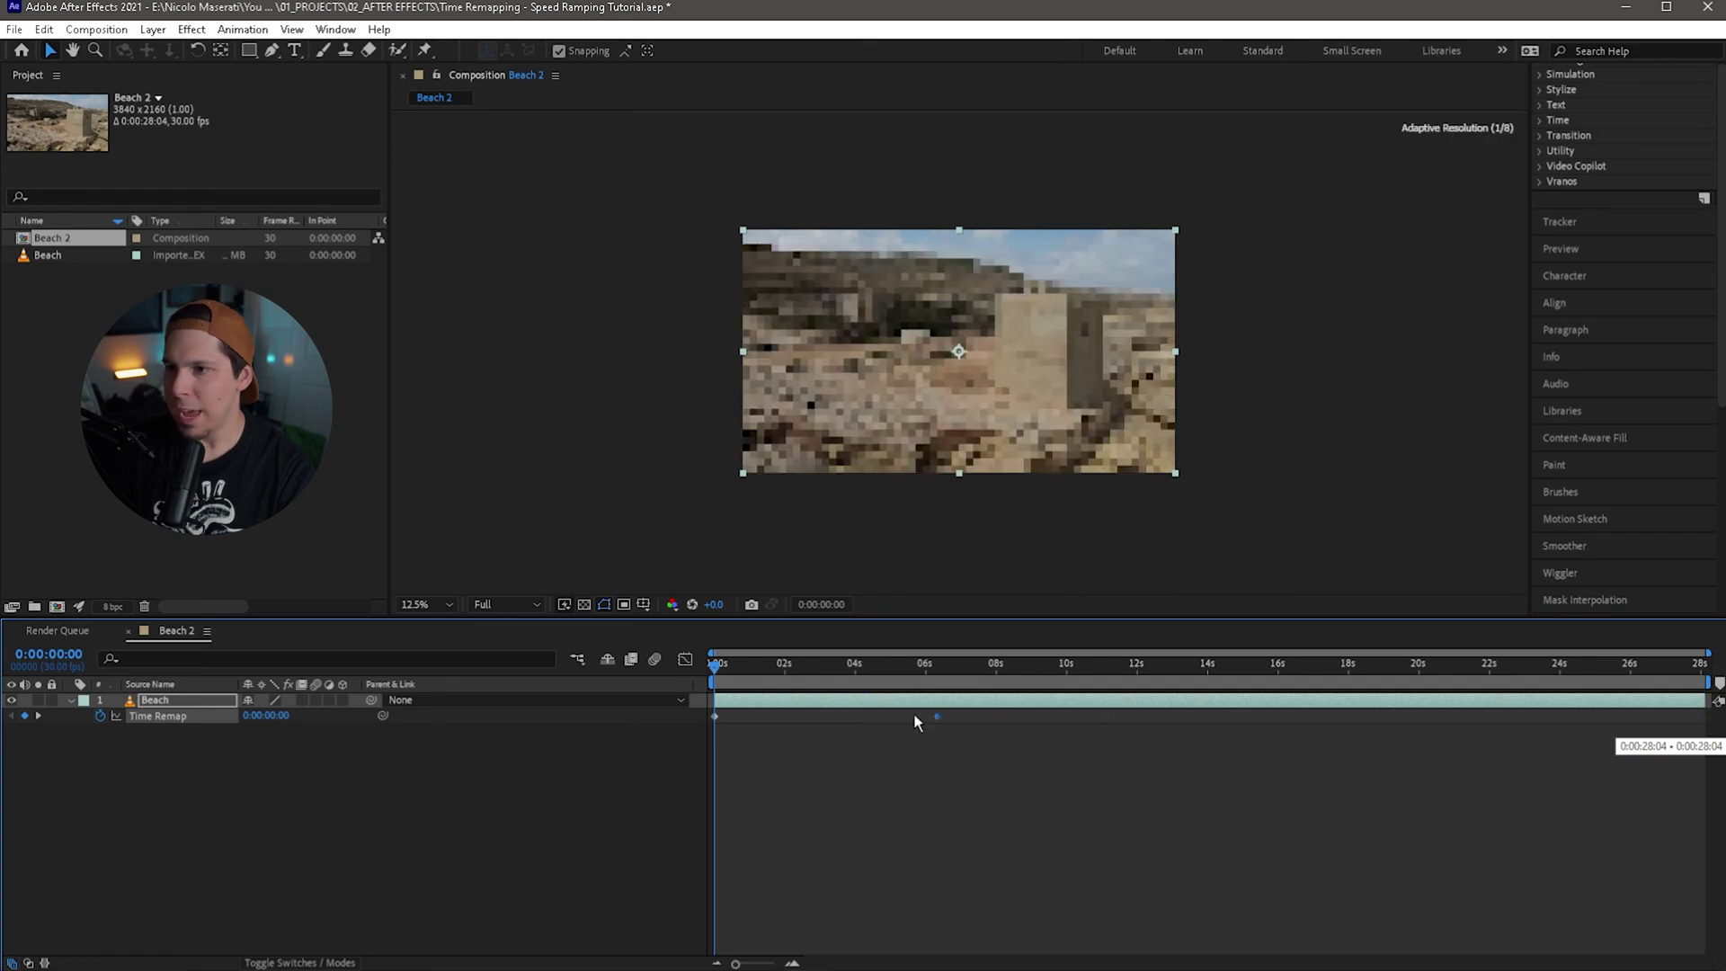
drag(784, 726, 785, 723)
key(space)
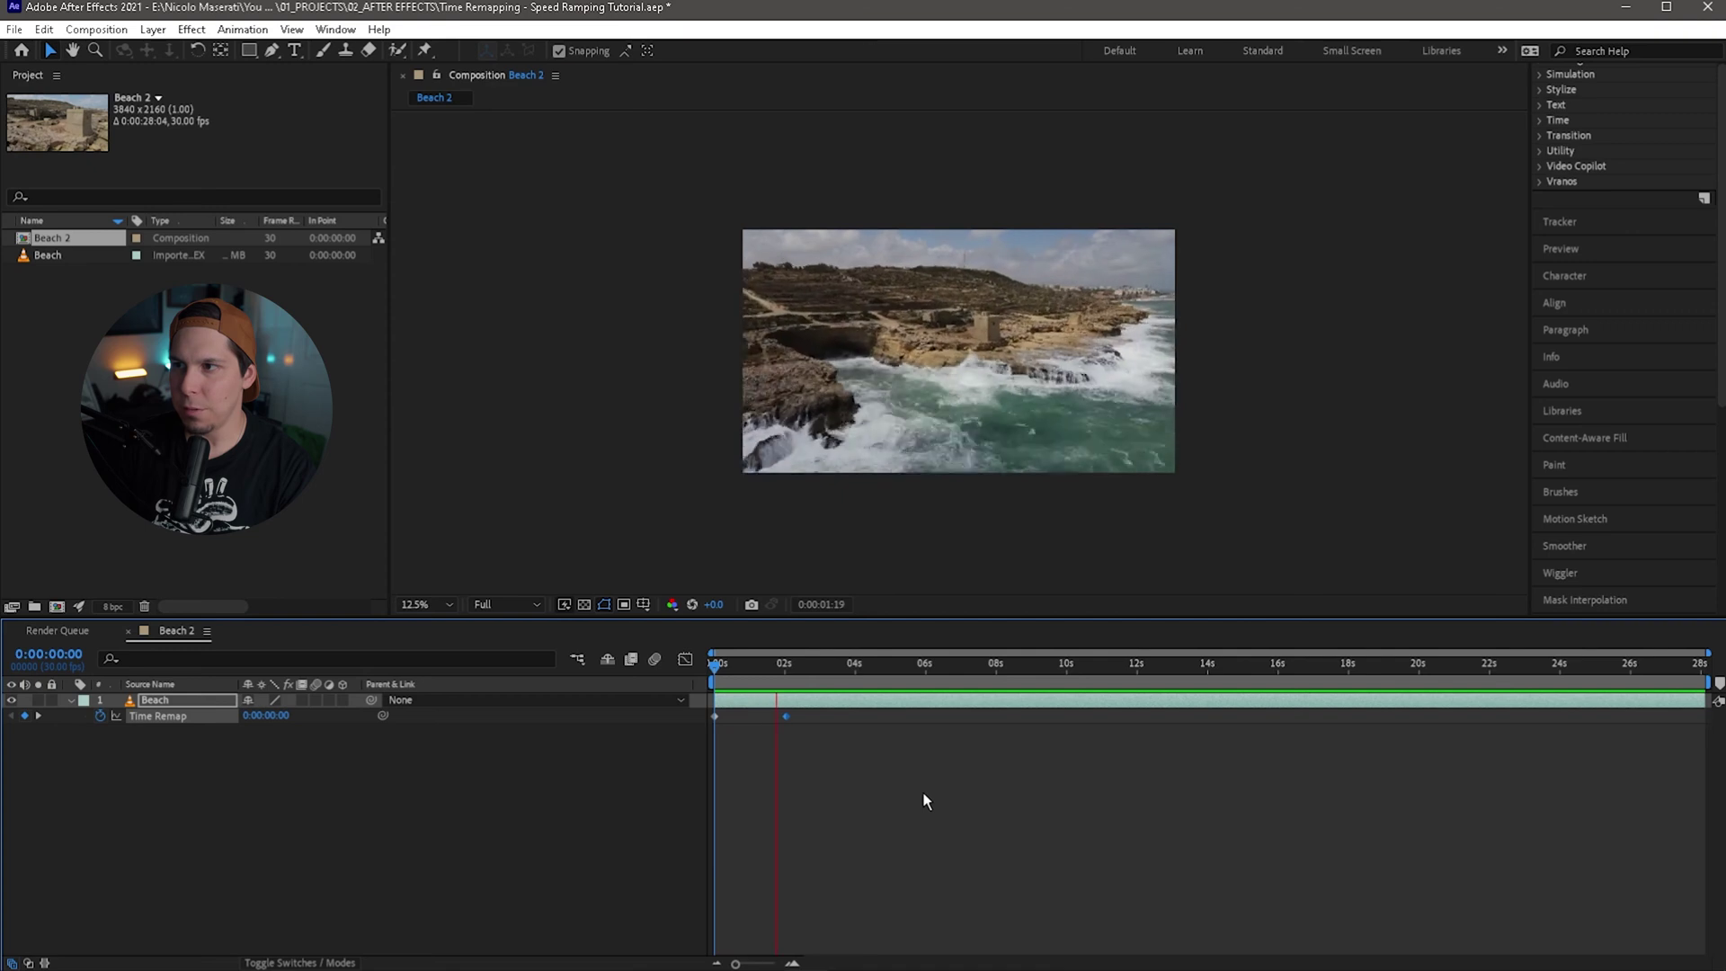
click(789, 670)
click(788, 672)
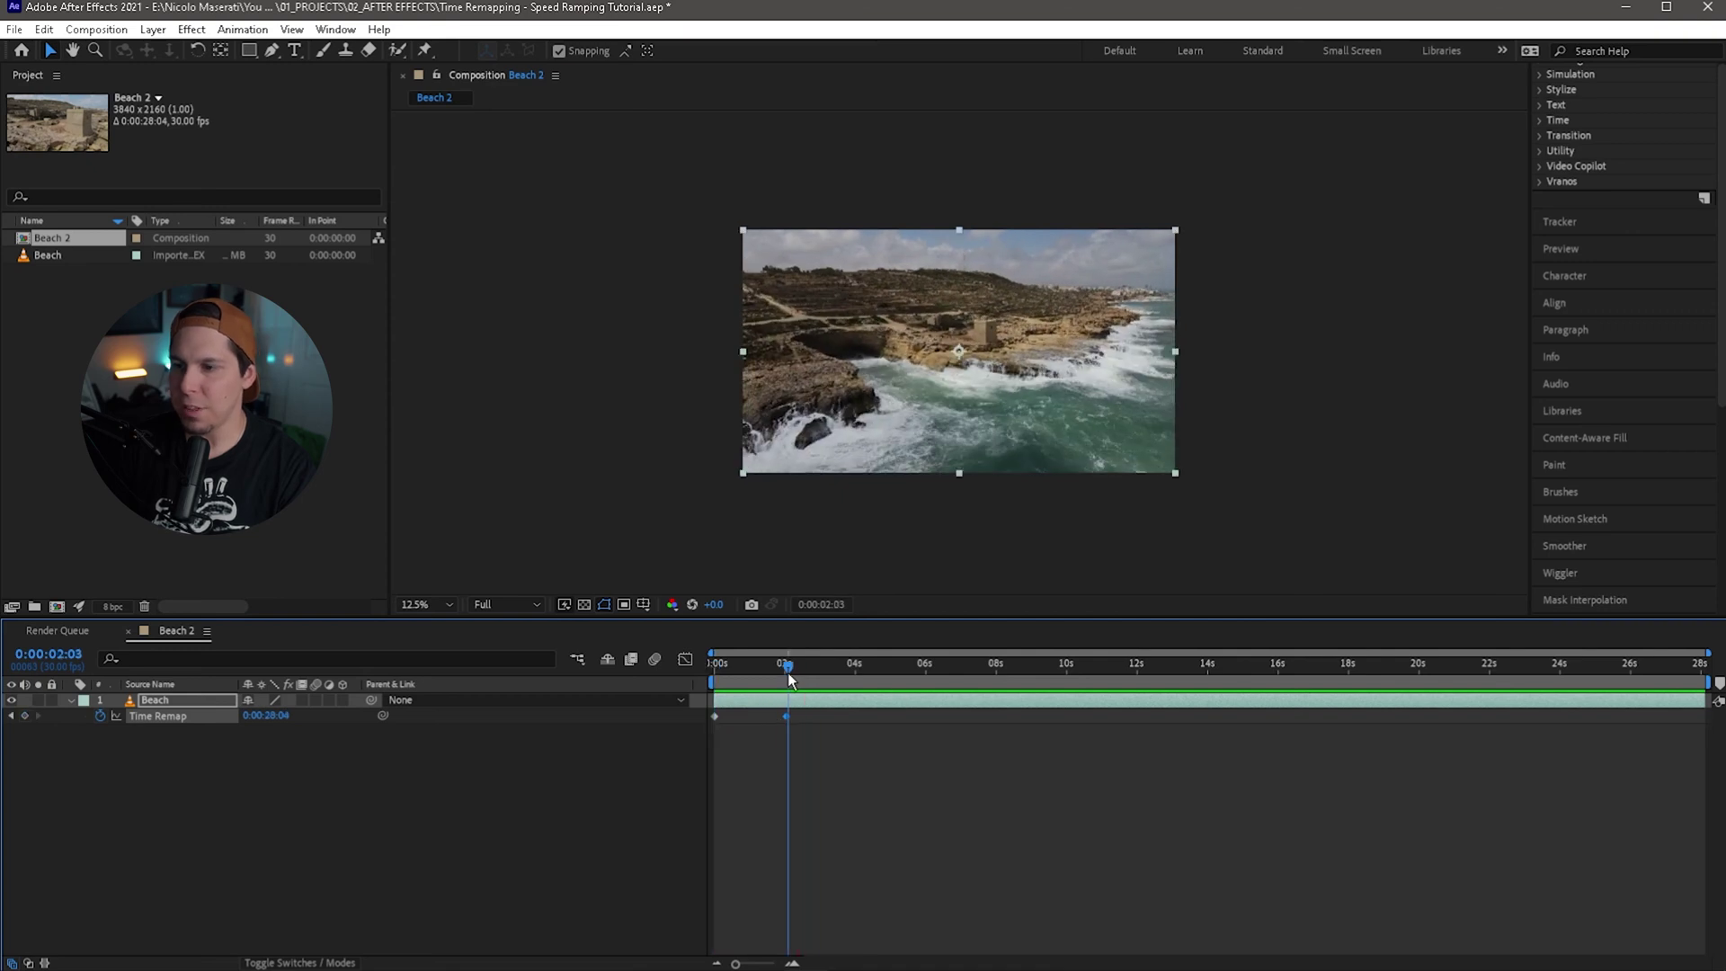
drag(826, 674, 786, 711)
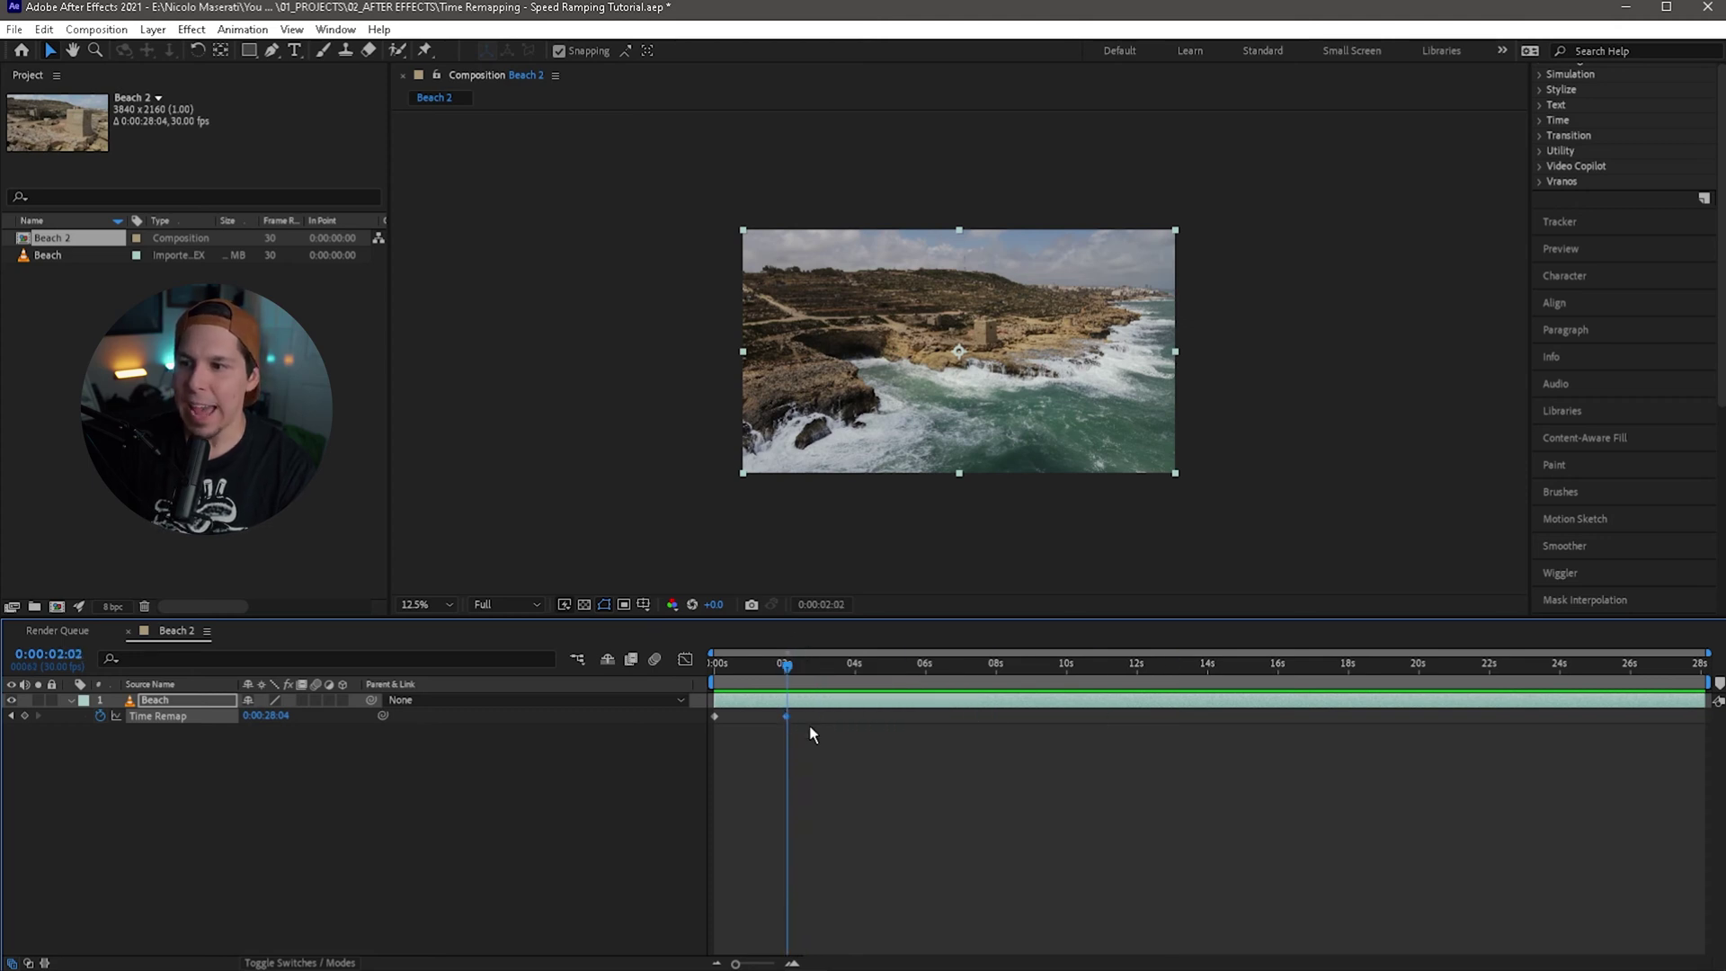
drag(769, 673, 734, 682)
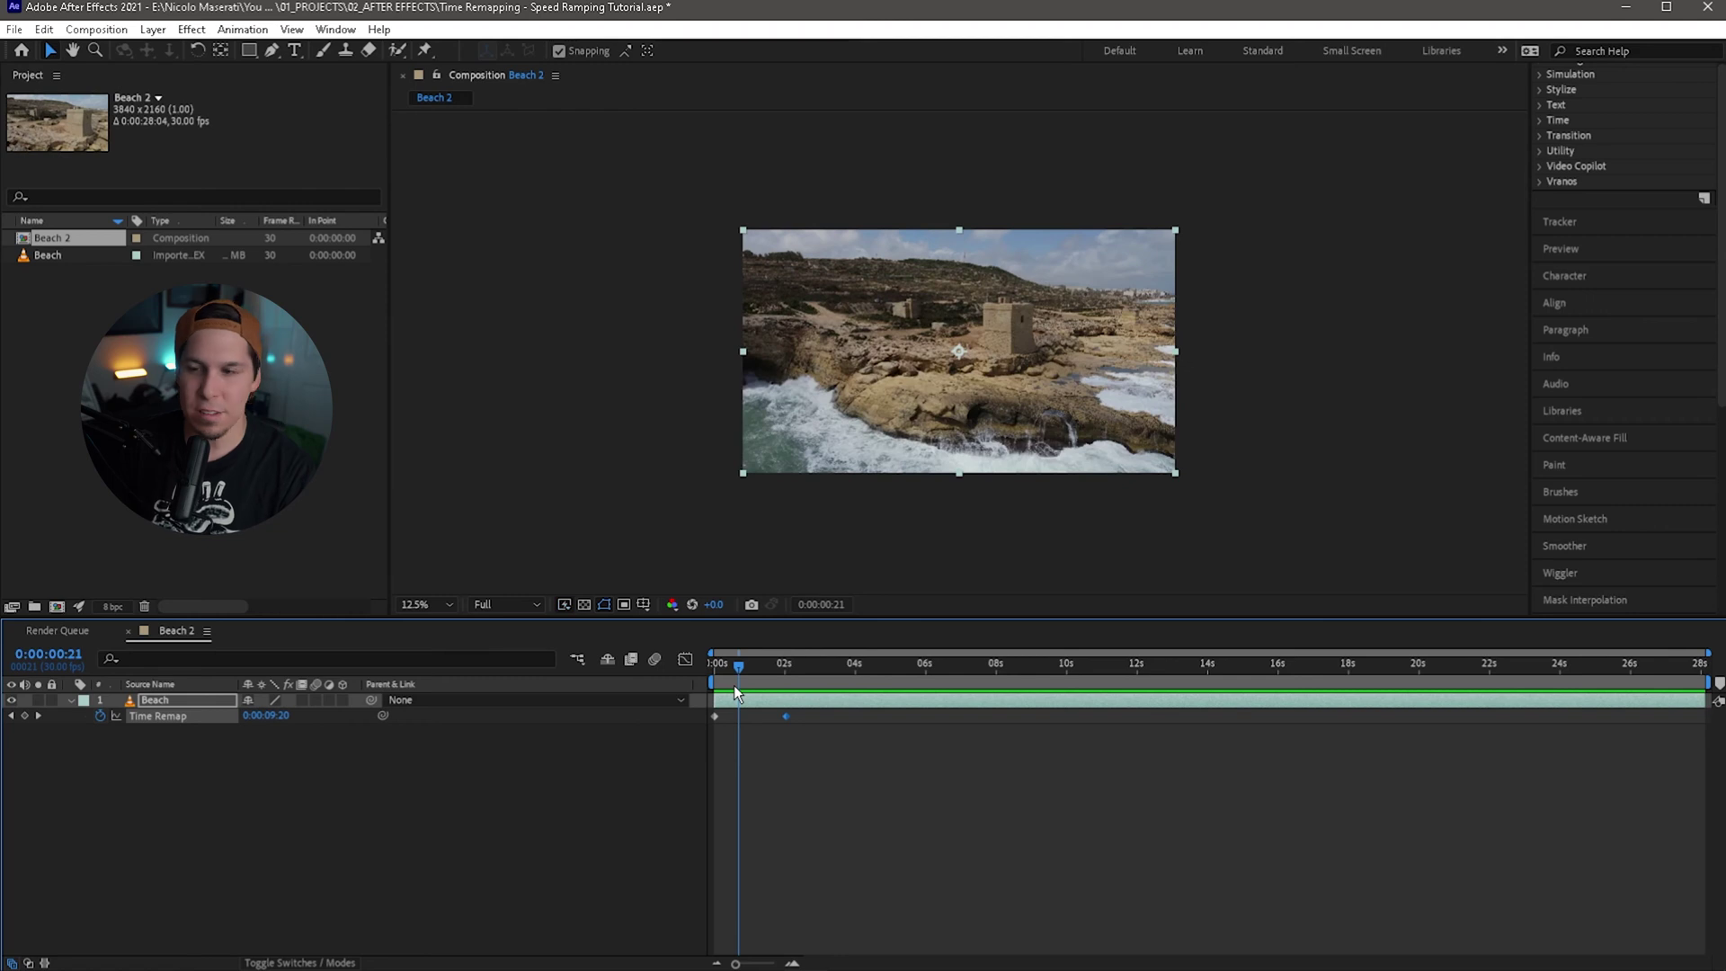
key(Home)
key(ctrl+z)
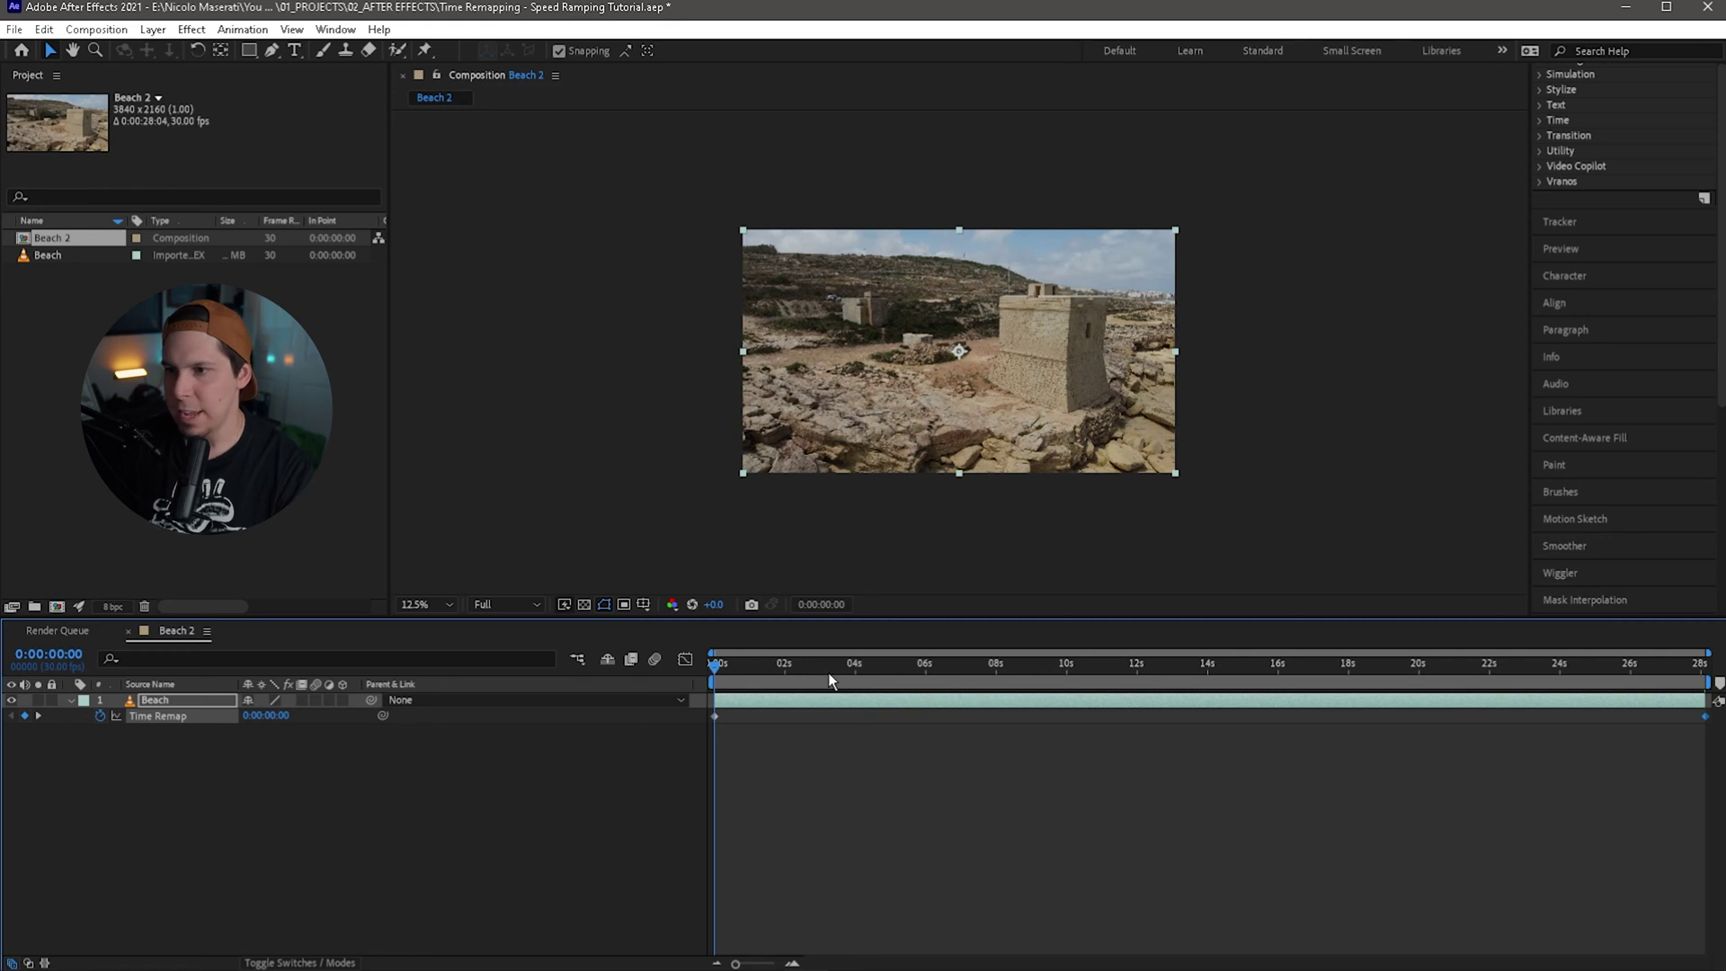
Step: Add a Time Remap keyframe at exactly 8 seconds on the Beach layer, then return to the start
drag(755, 663, 859, 683)
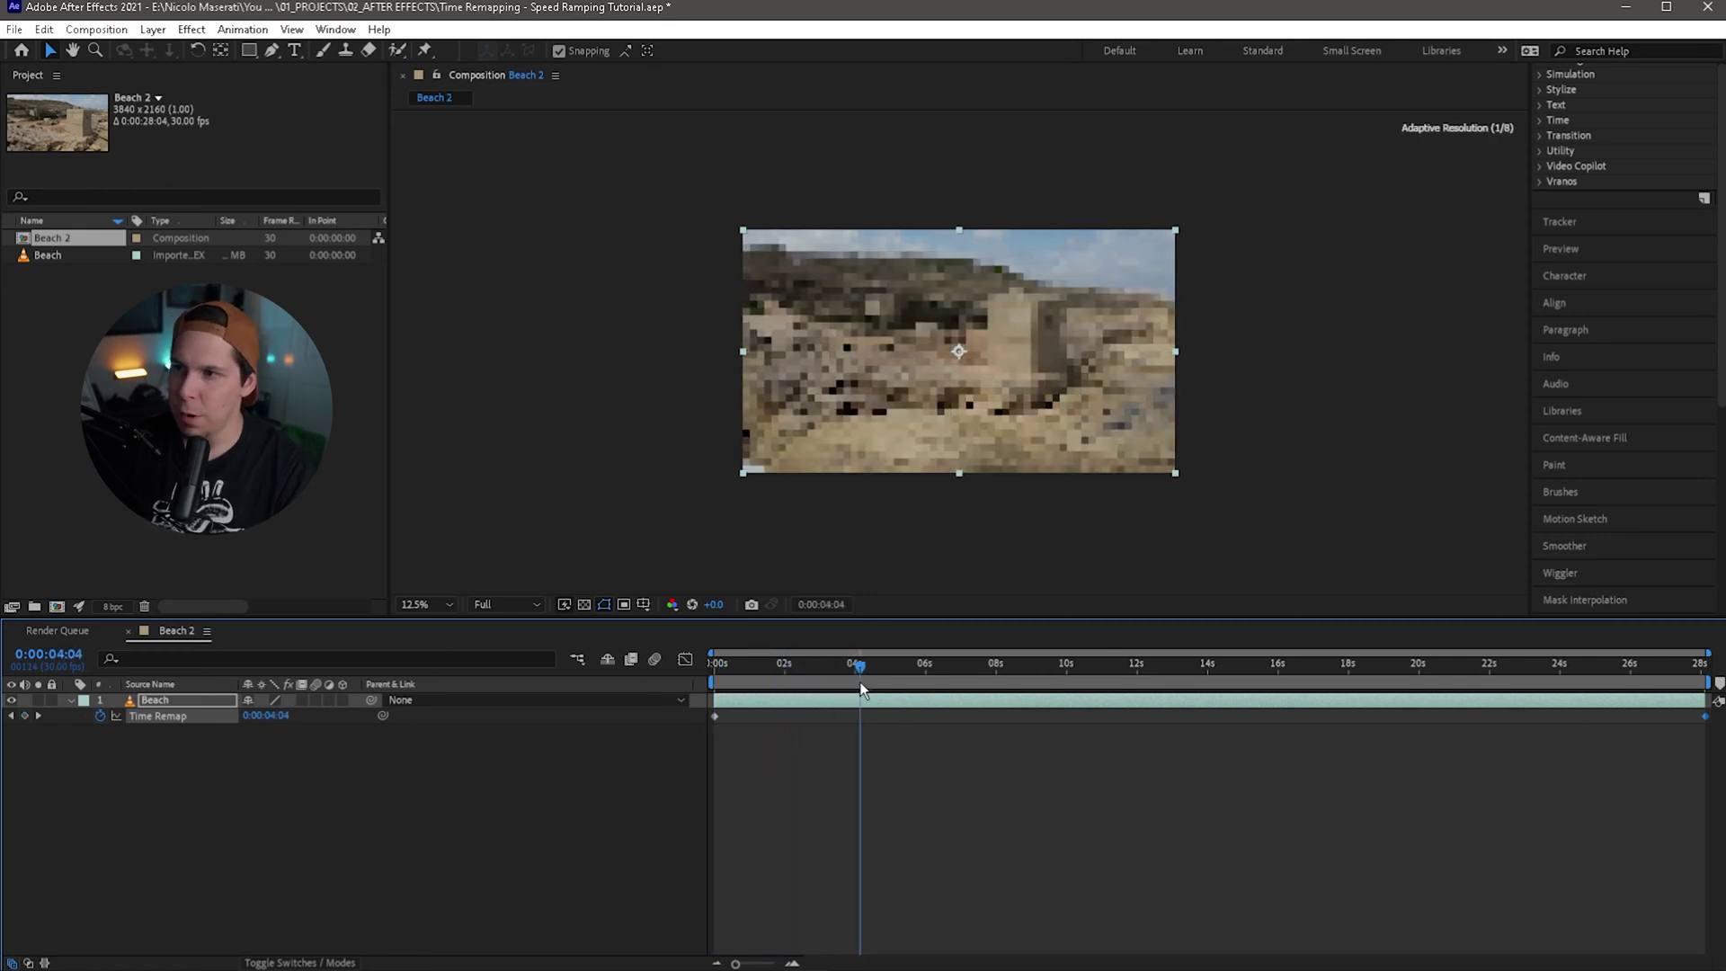
drag(886, 676, 995, 701)
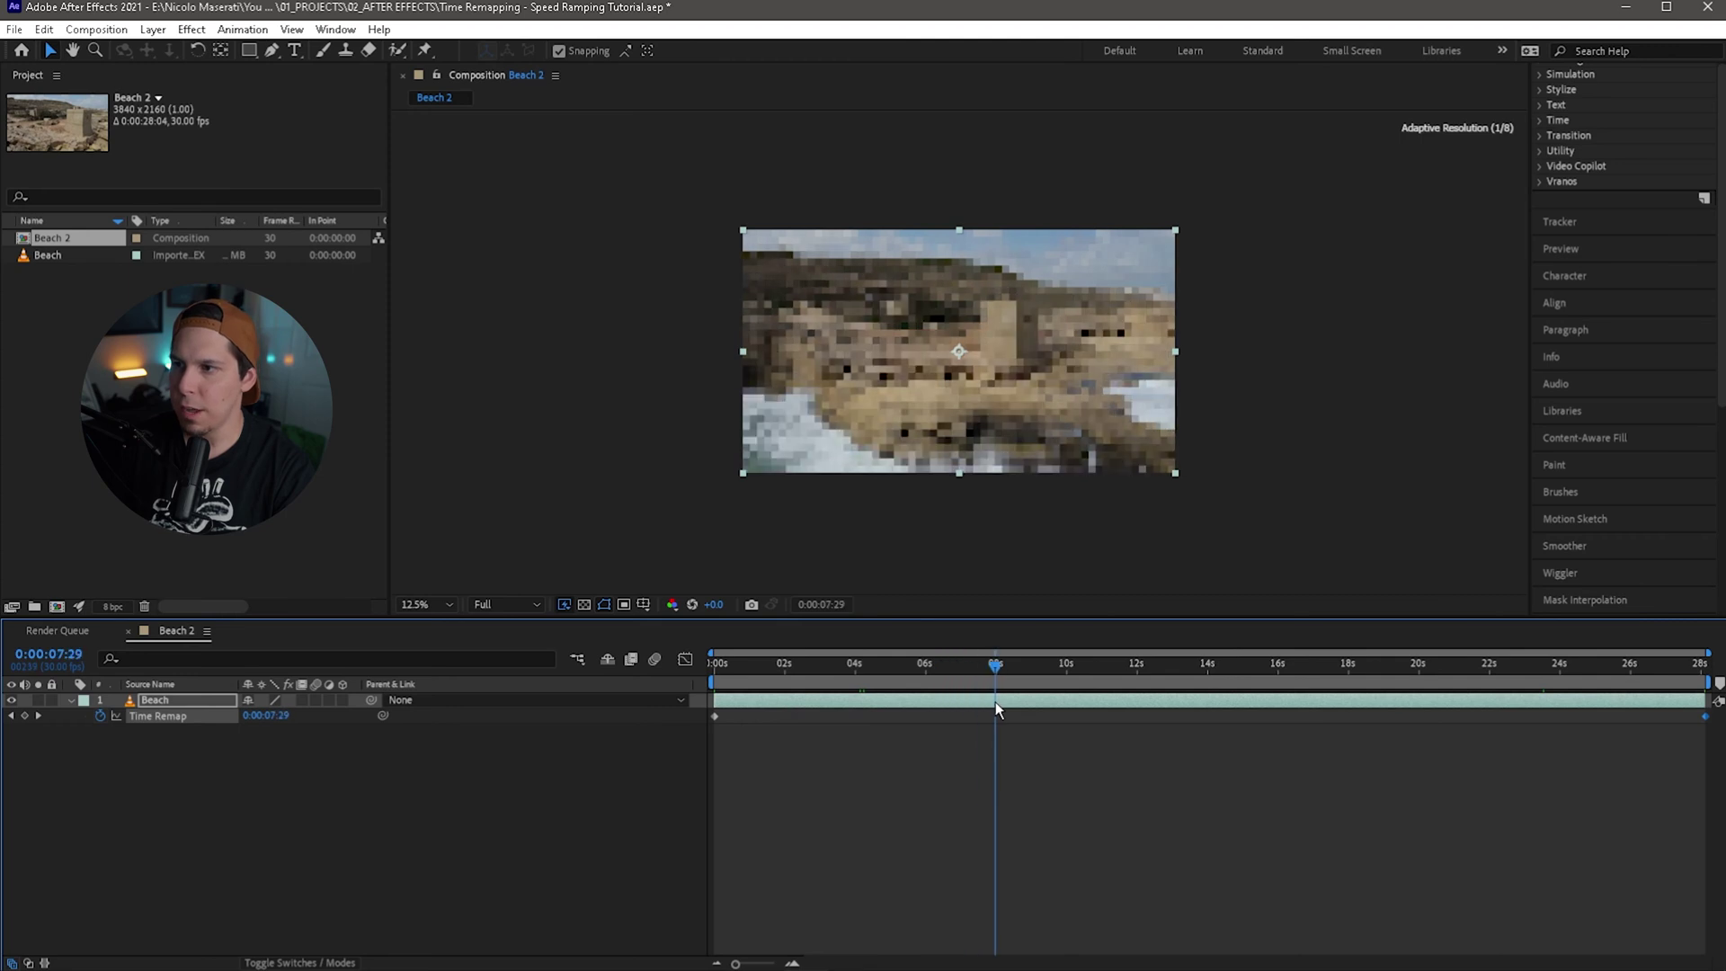
mouse_move(995, 666)
mouse_down()
mouse_move(1017, 666)
mouse_move(996, 667)
mouse_up()
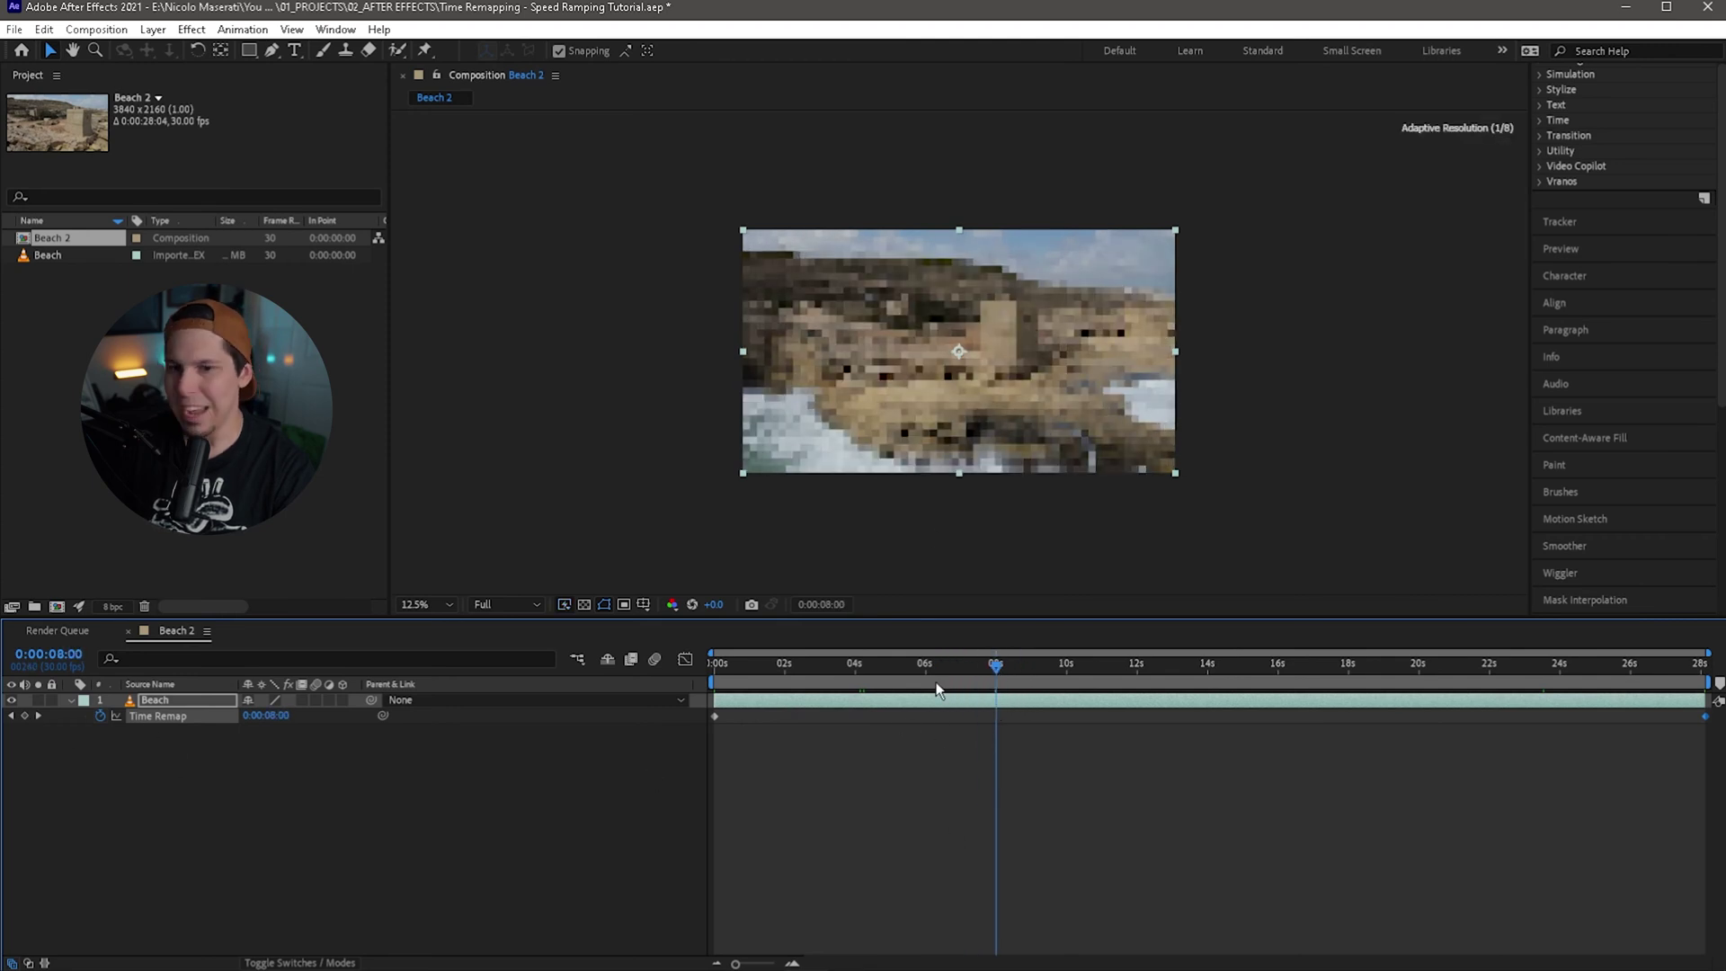
click(24, 715)
drag(1007, 670, 1560, 710)
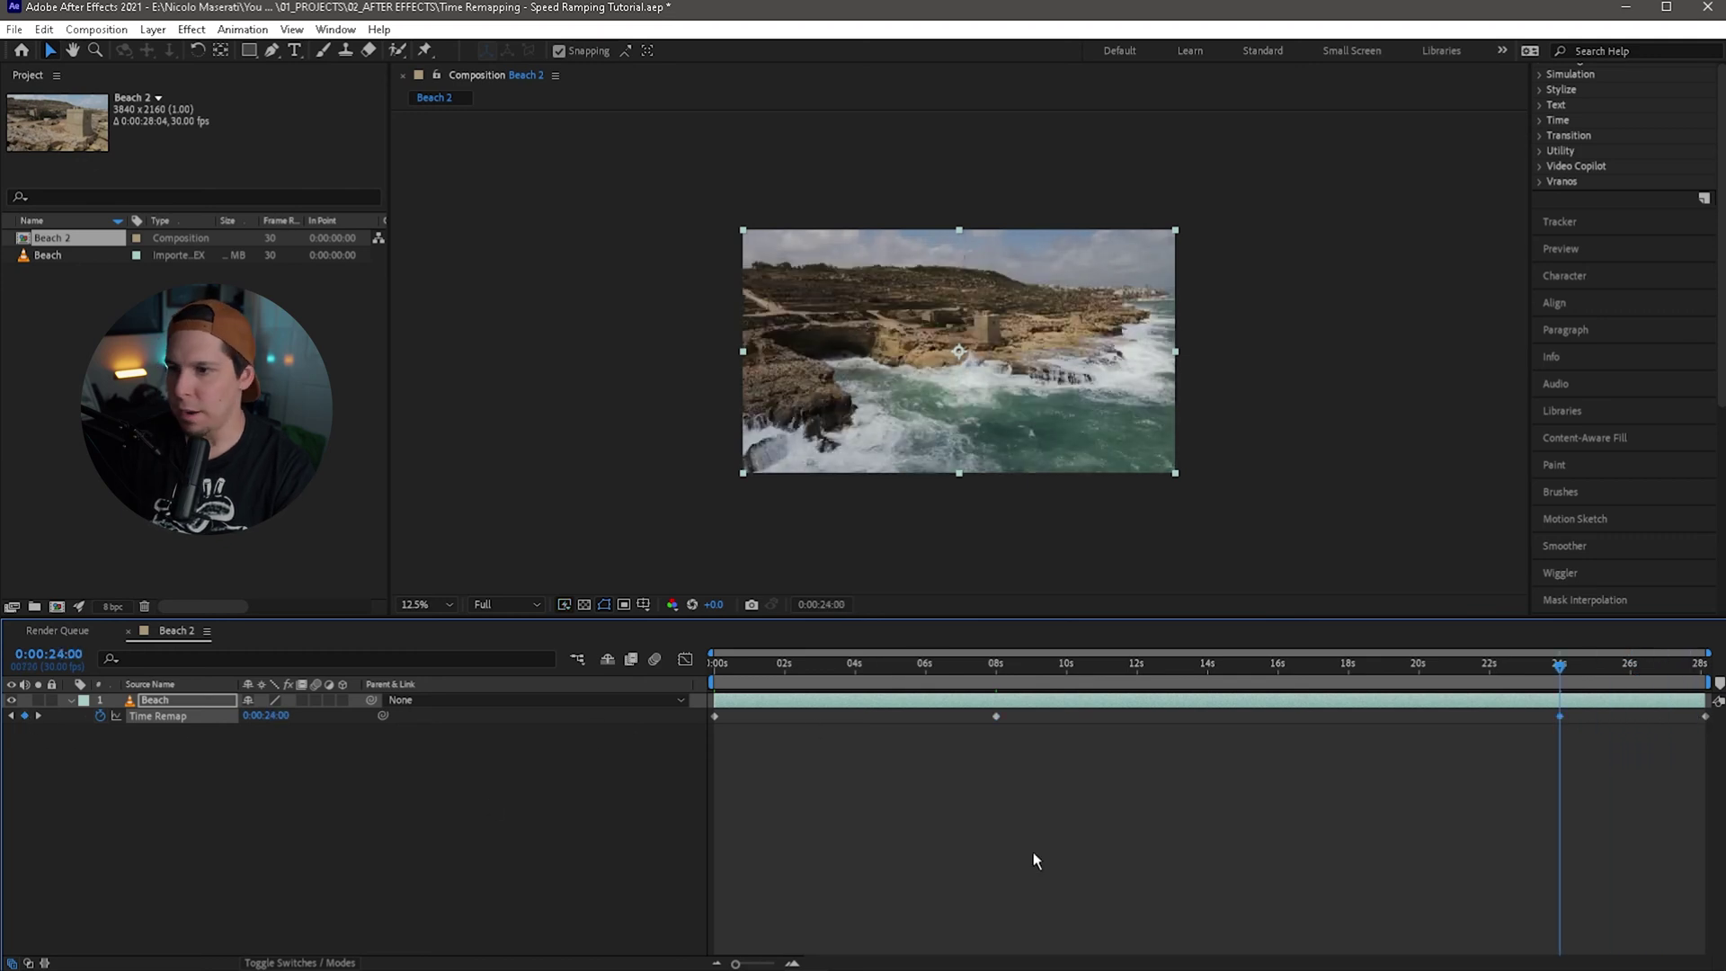
drag(985, 689, 926, 683)
drag(796, 687, 569, 672)
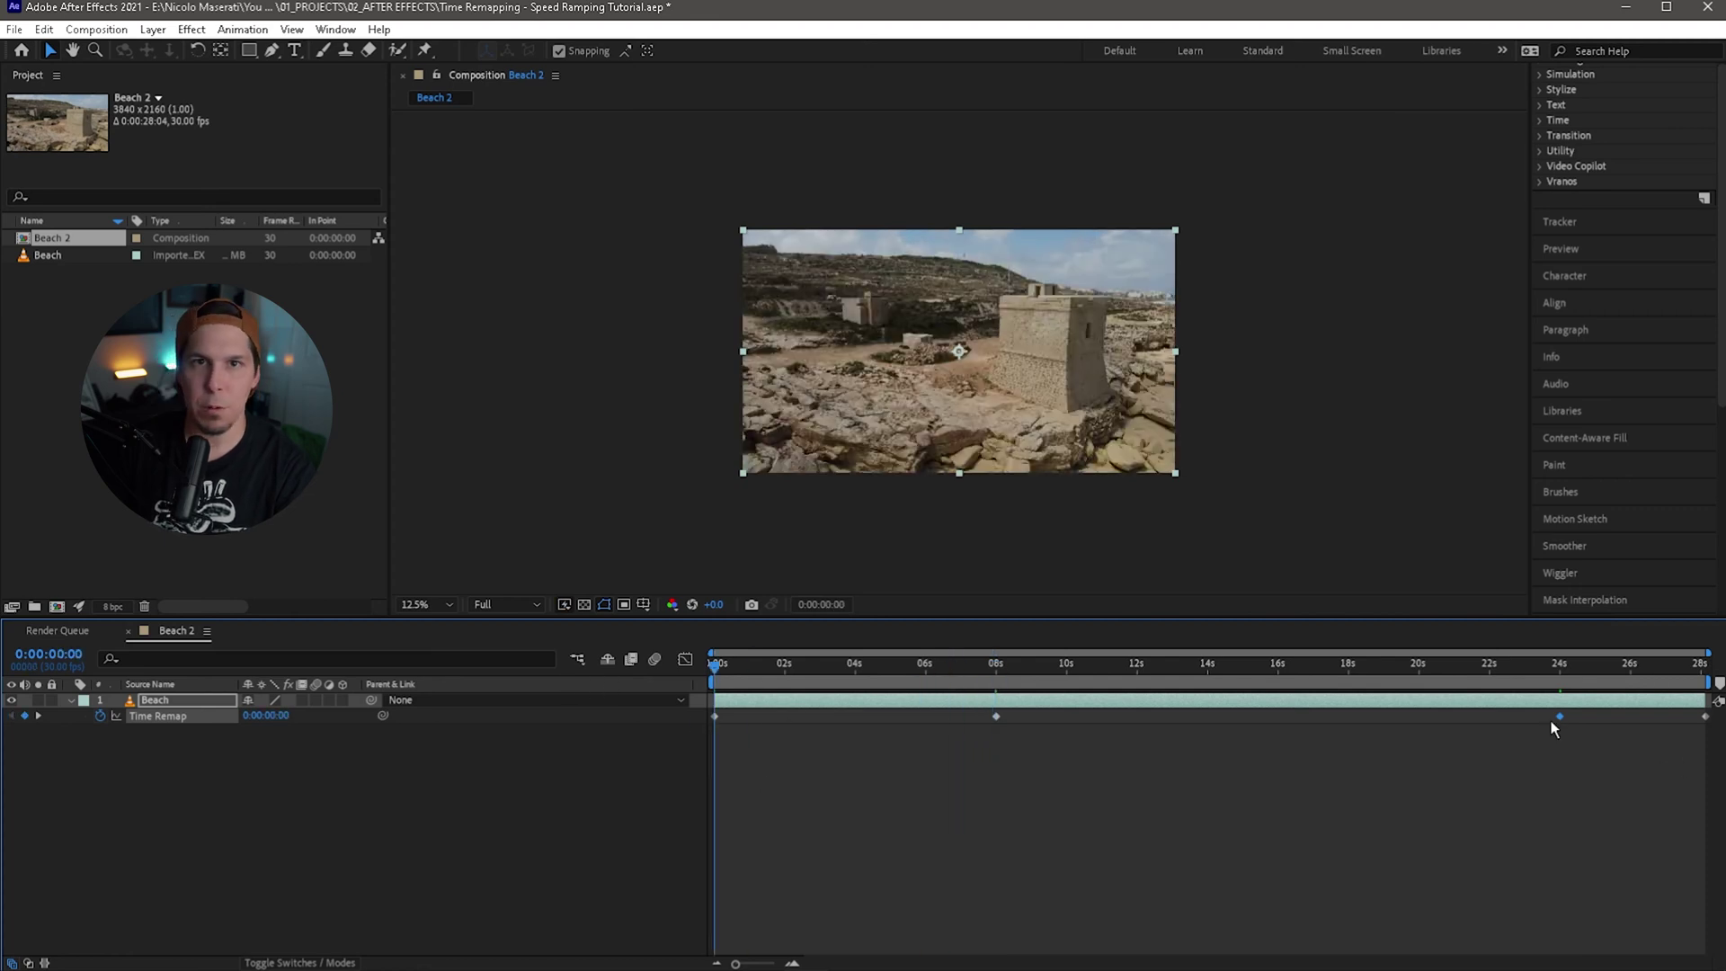
Step: Select the 24-second and end Time Remap keyframes and drag them earlier, toward the 8-second keyframe
click(999, 663)
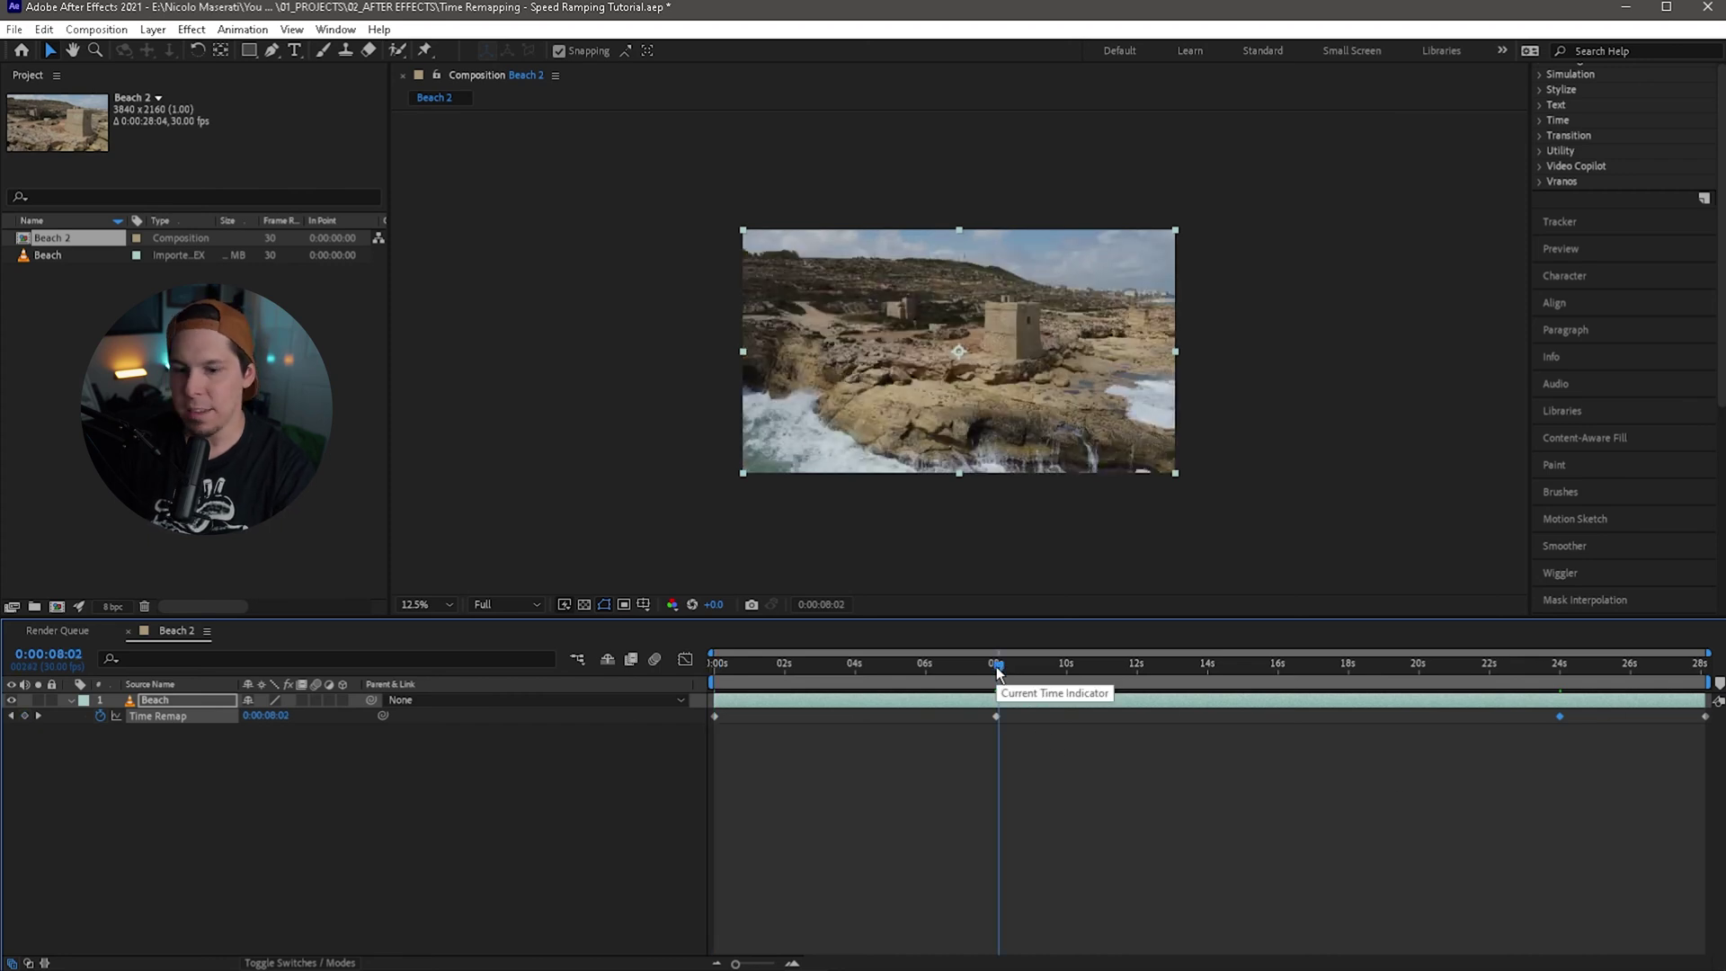
click(1112, 771)
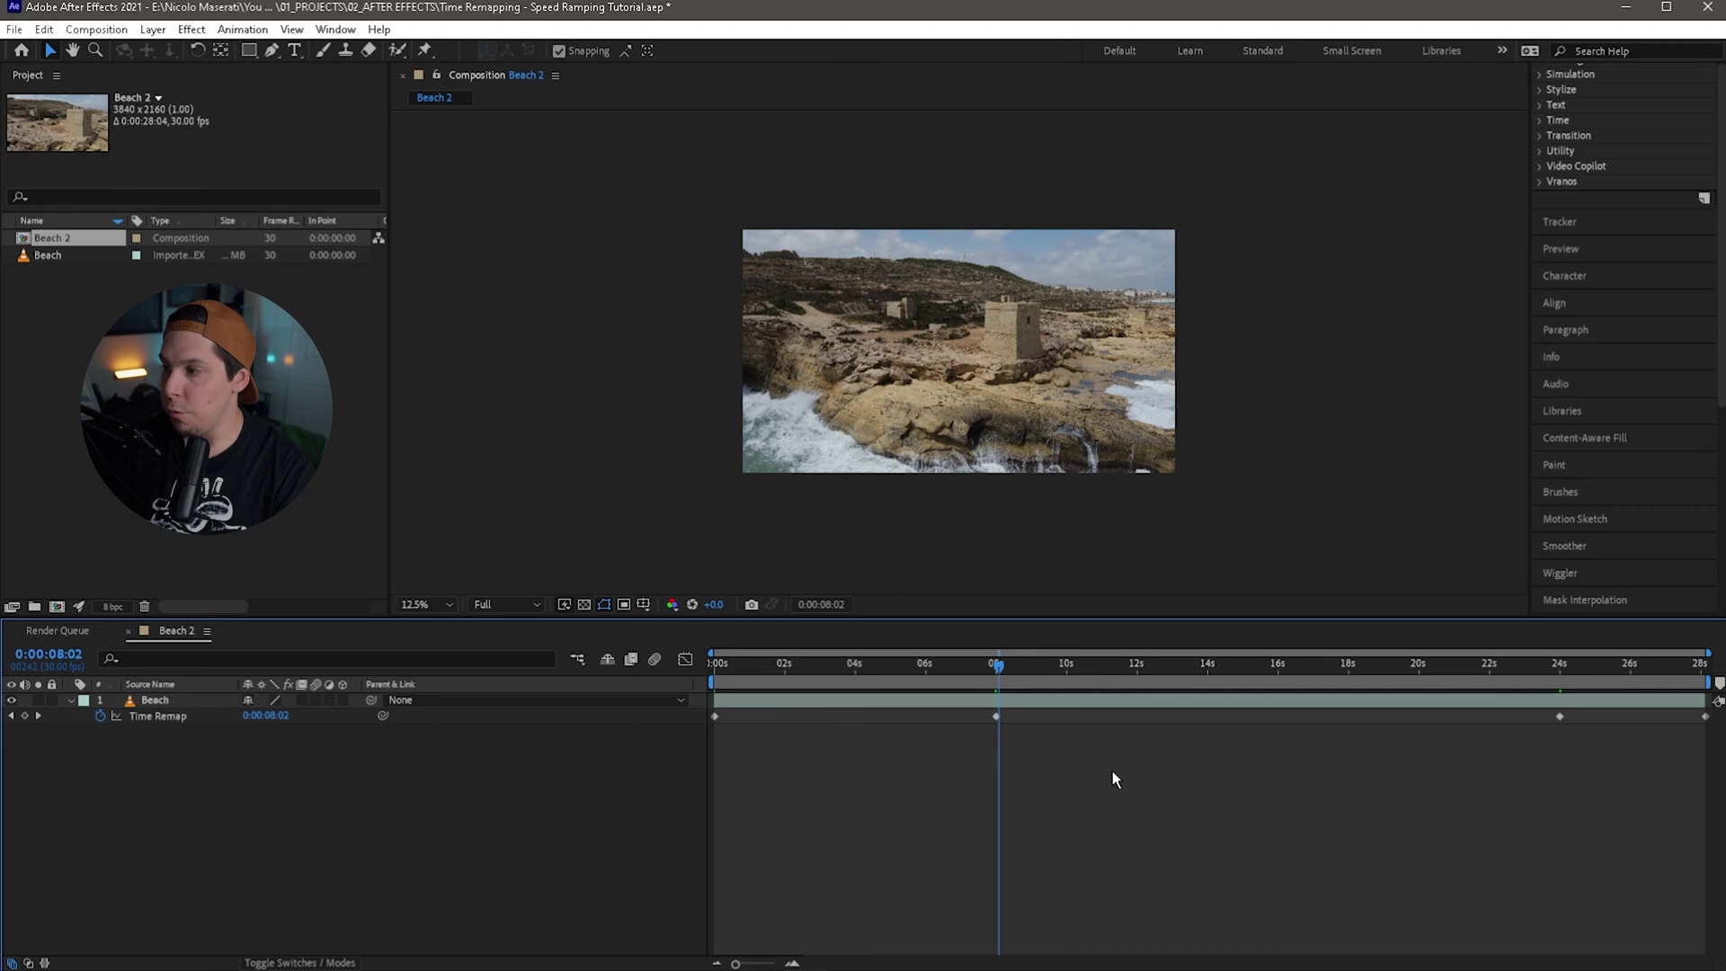
drag(1448, 761, 1712, 702)
drag(1415, 781, 1712, 693)
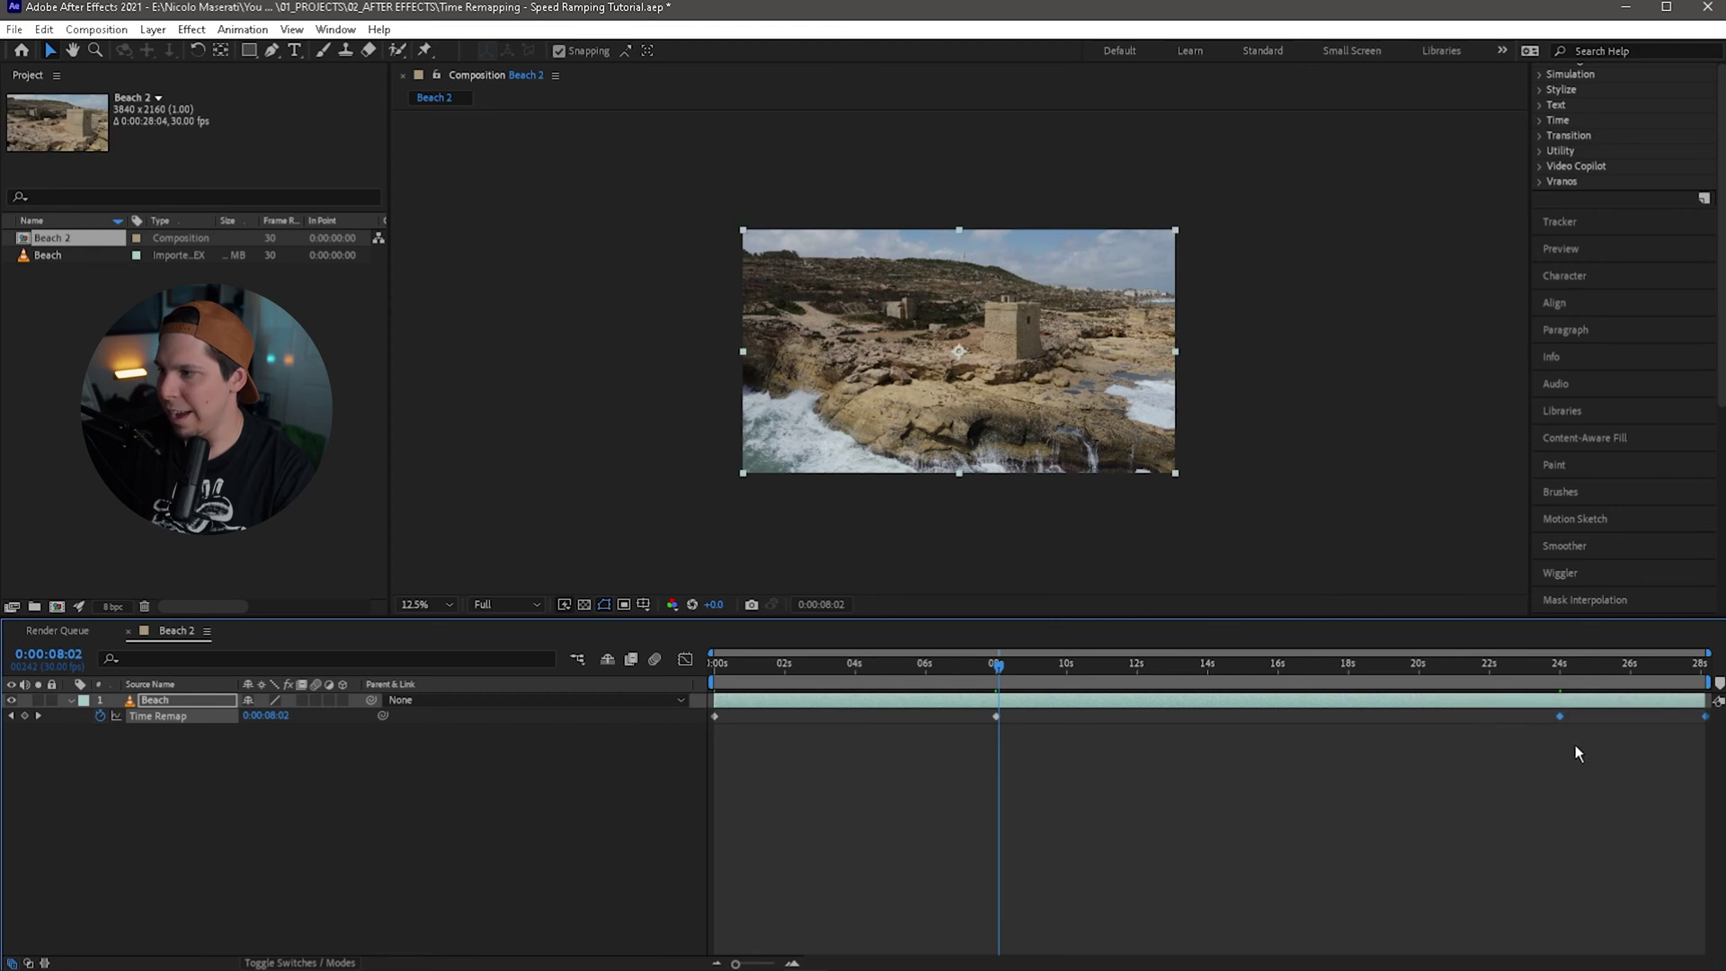
drag(1560, 716, 969, 668)
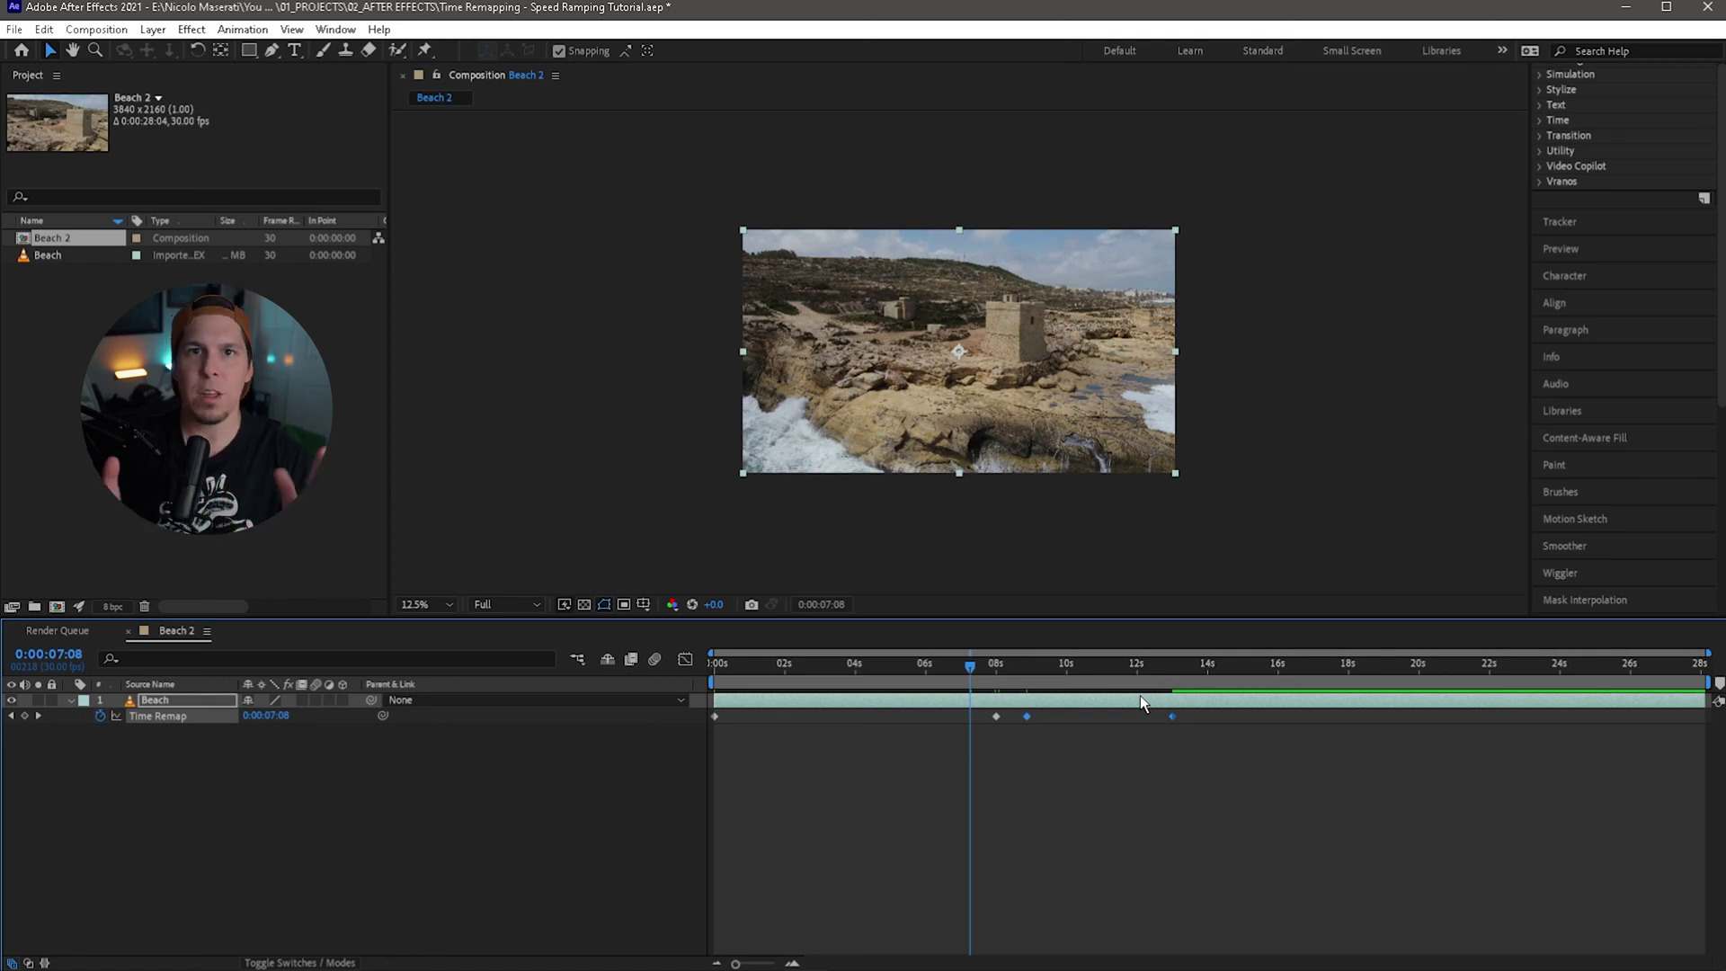
Step: Play back the speed-ramped clip, snap the playhead onto the 8-second keyframe, and return to the start
click(800, 665)
drag(802, 665, 694, 670)
key(space)
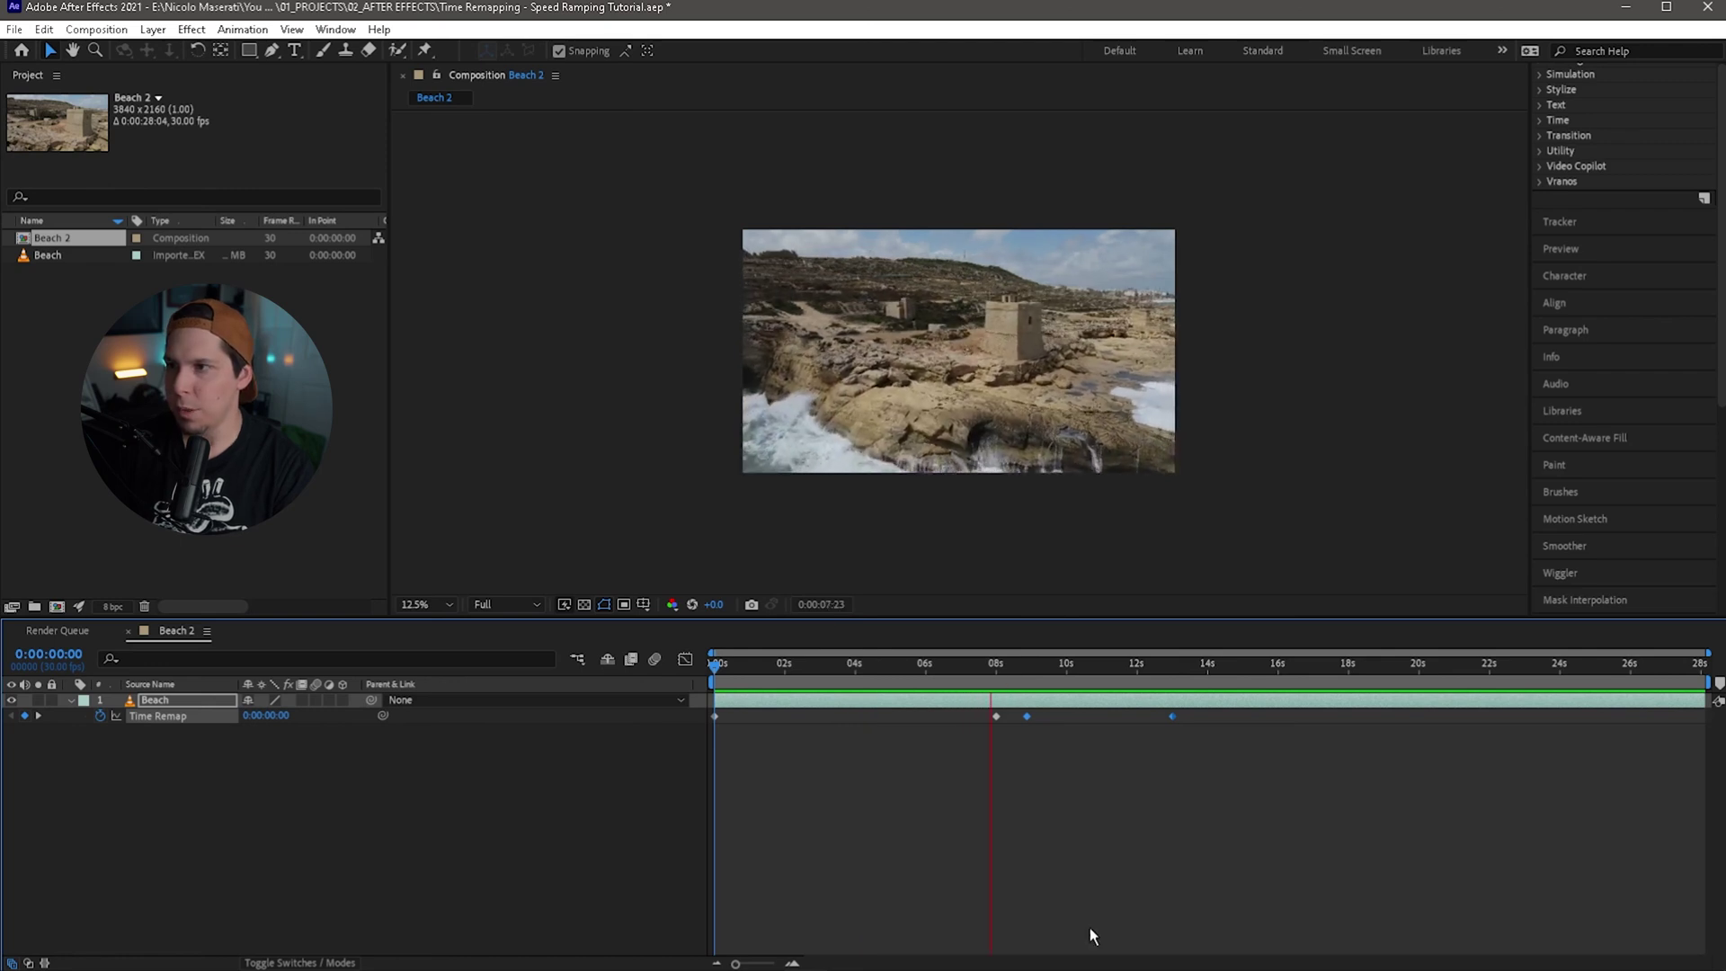
click(993, 665)
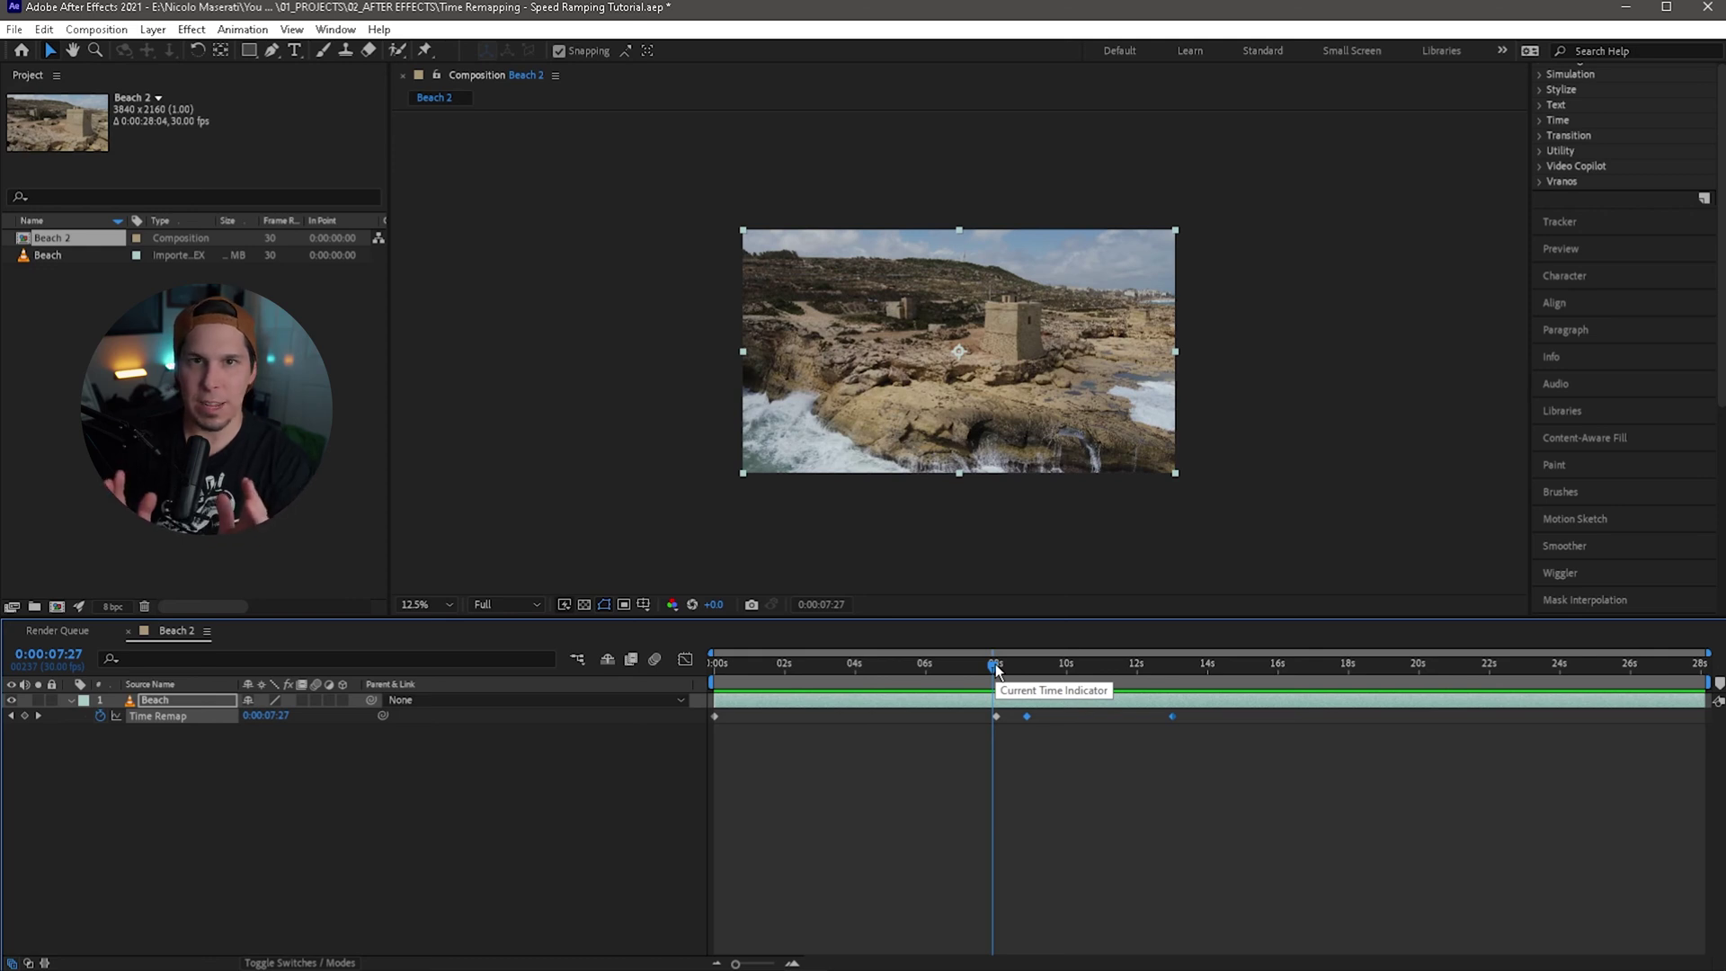
drag(995, 667, 994, 675)
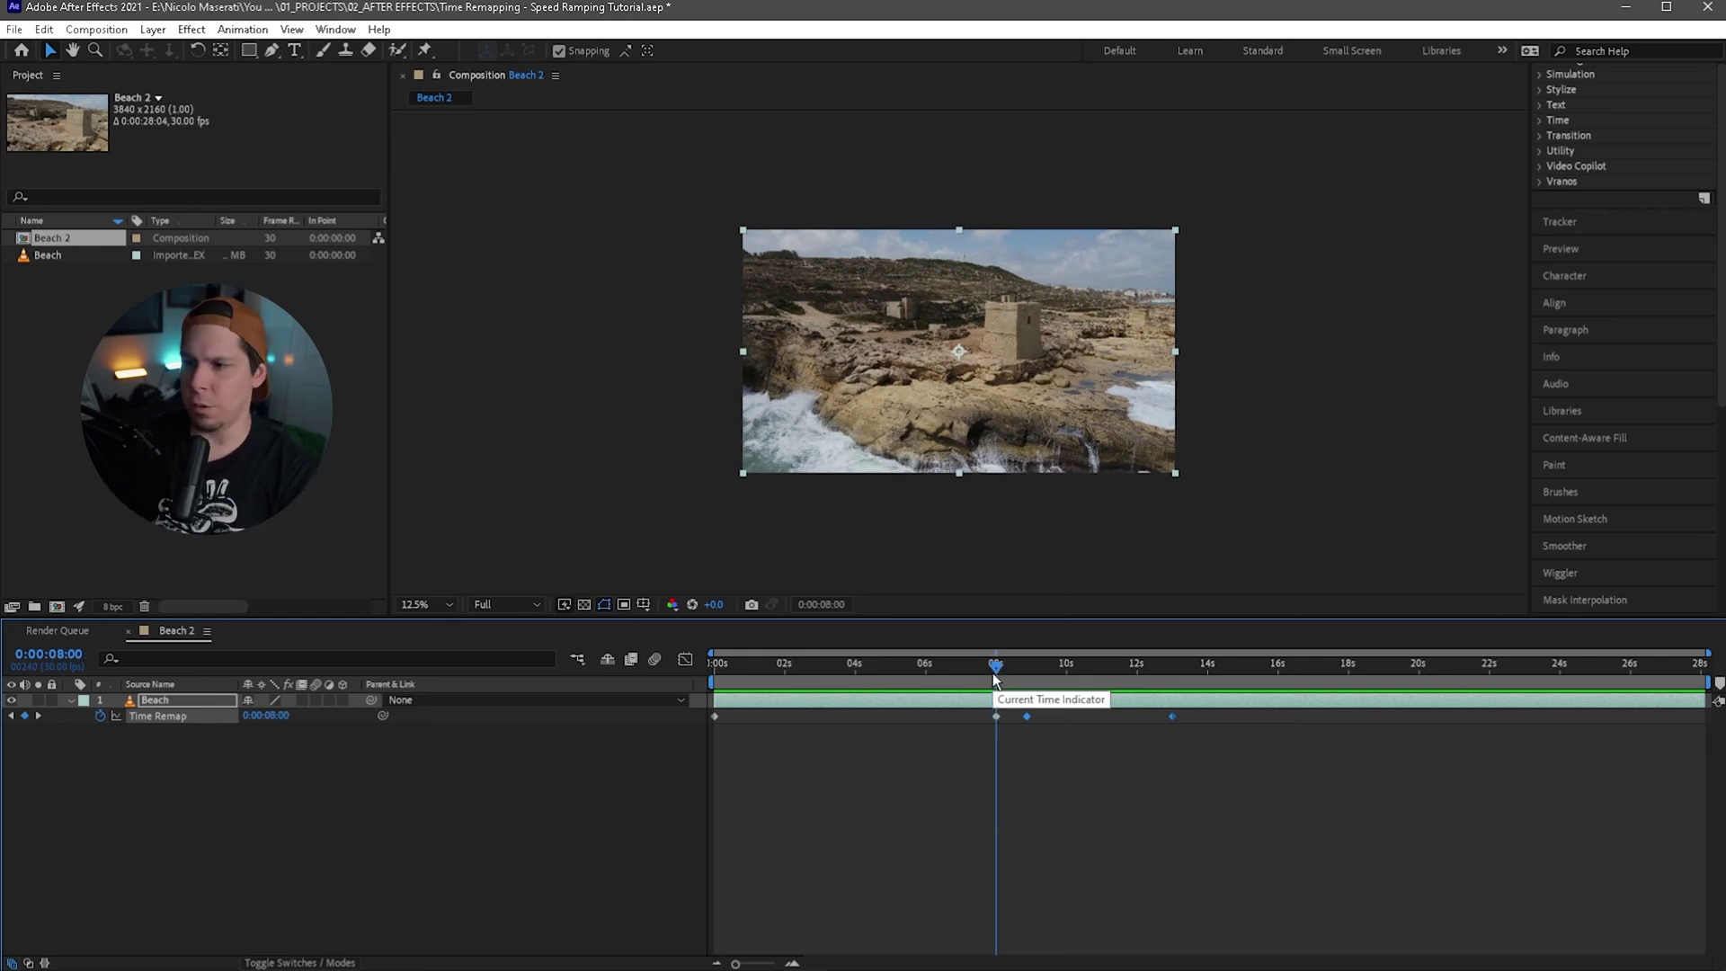
key(Home)
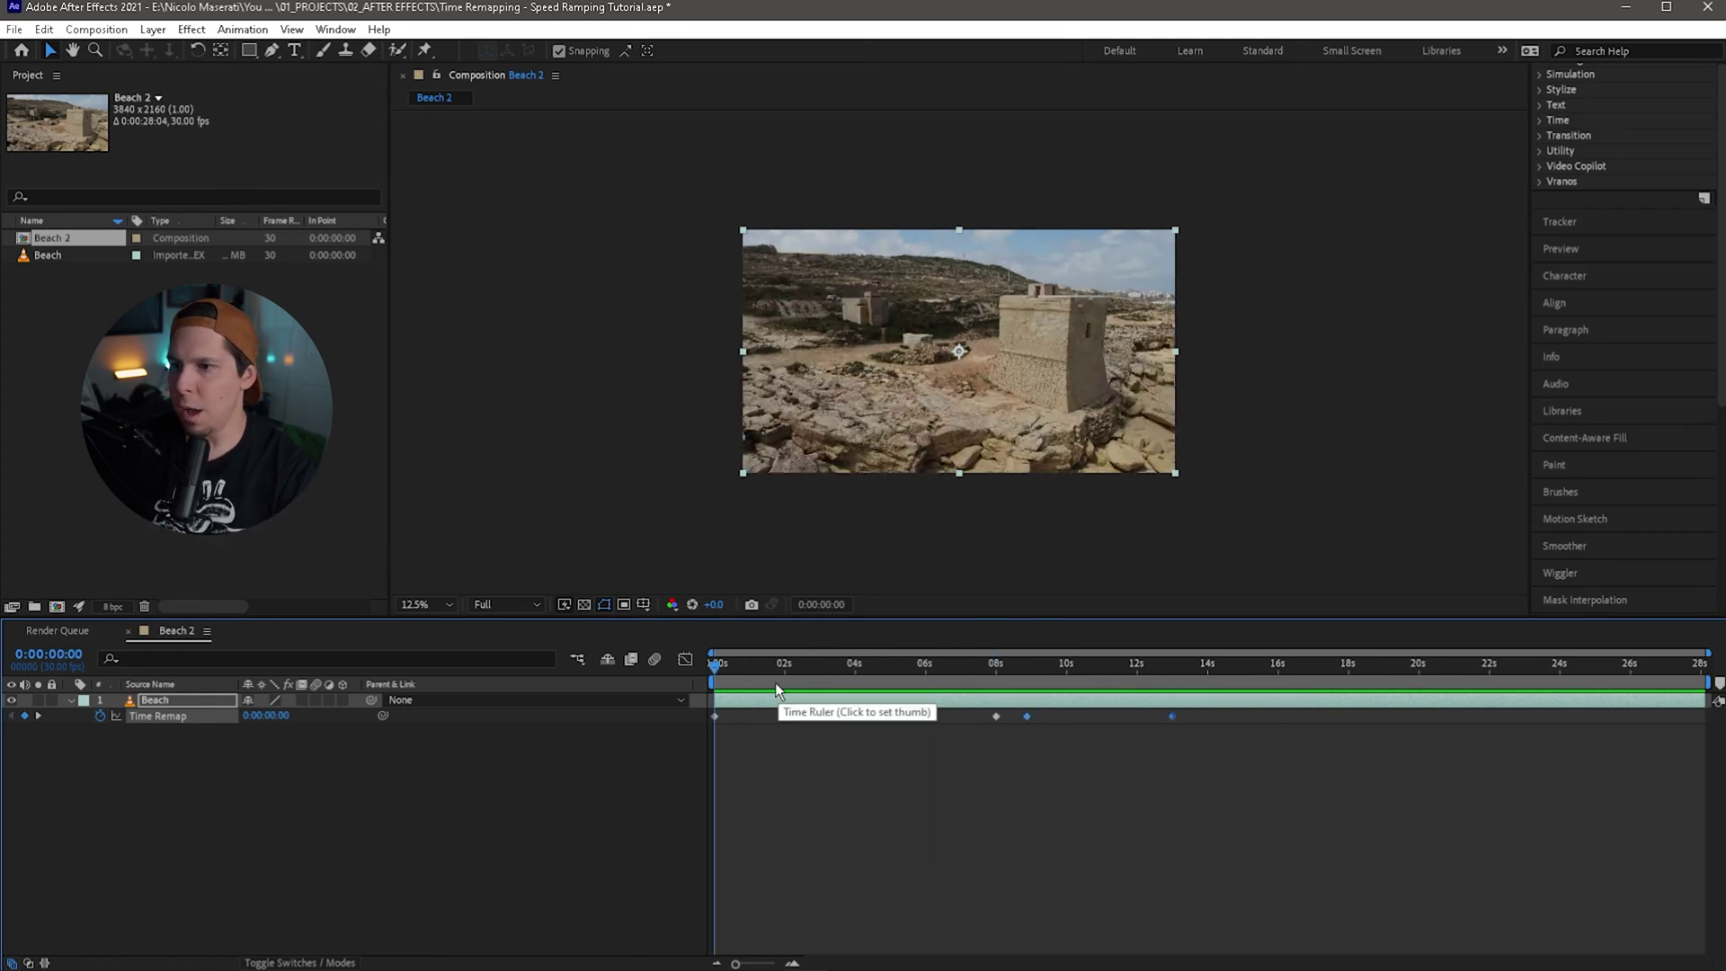
Step: Drag the three later Time Remap keyframes left to about 4, 5 and 9 seconds, previewing the result
drag(716, 665, 983, 701)
key(Home)
drag(1258, 744, 870, 717)
key(space)
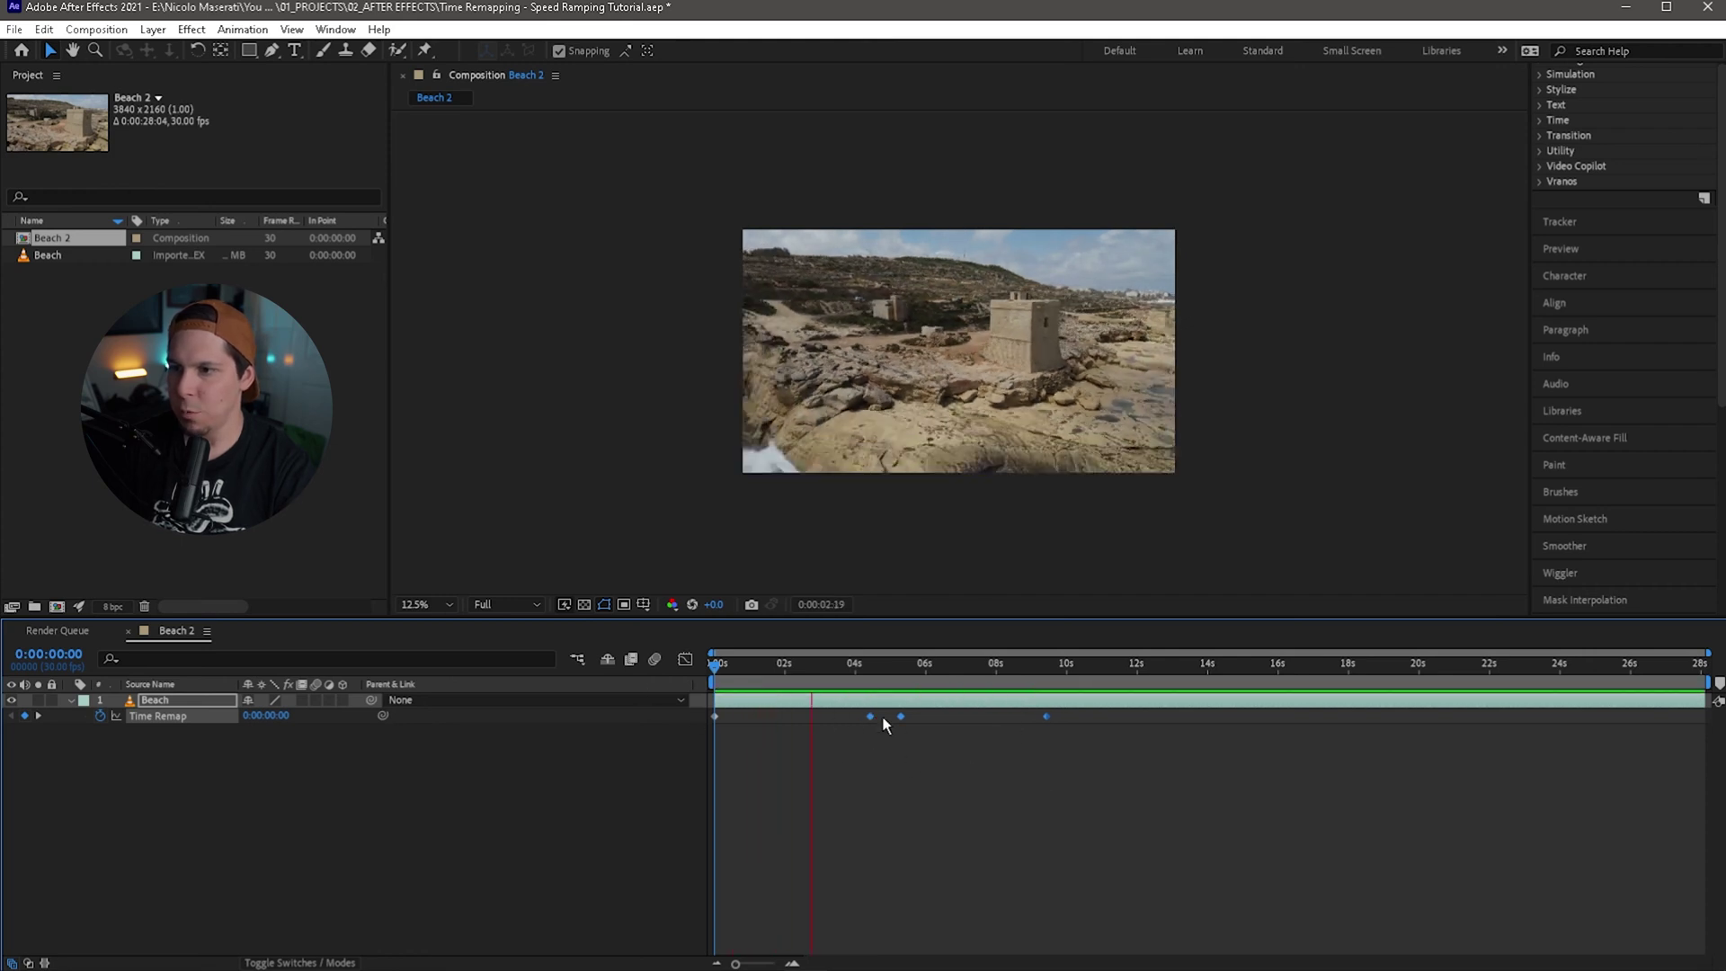
drag(869, 715, 853, 665)
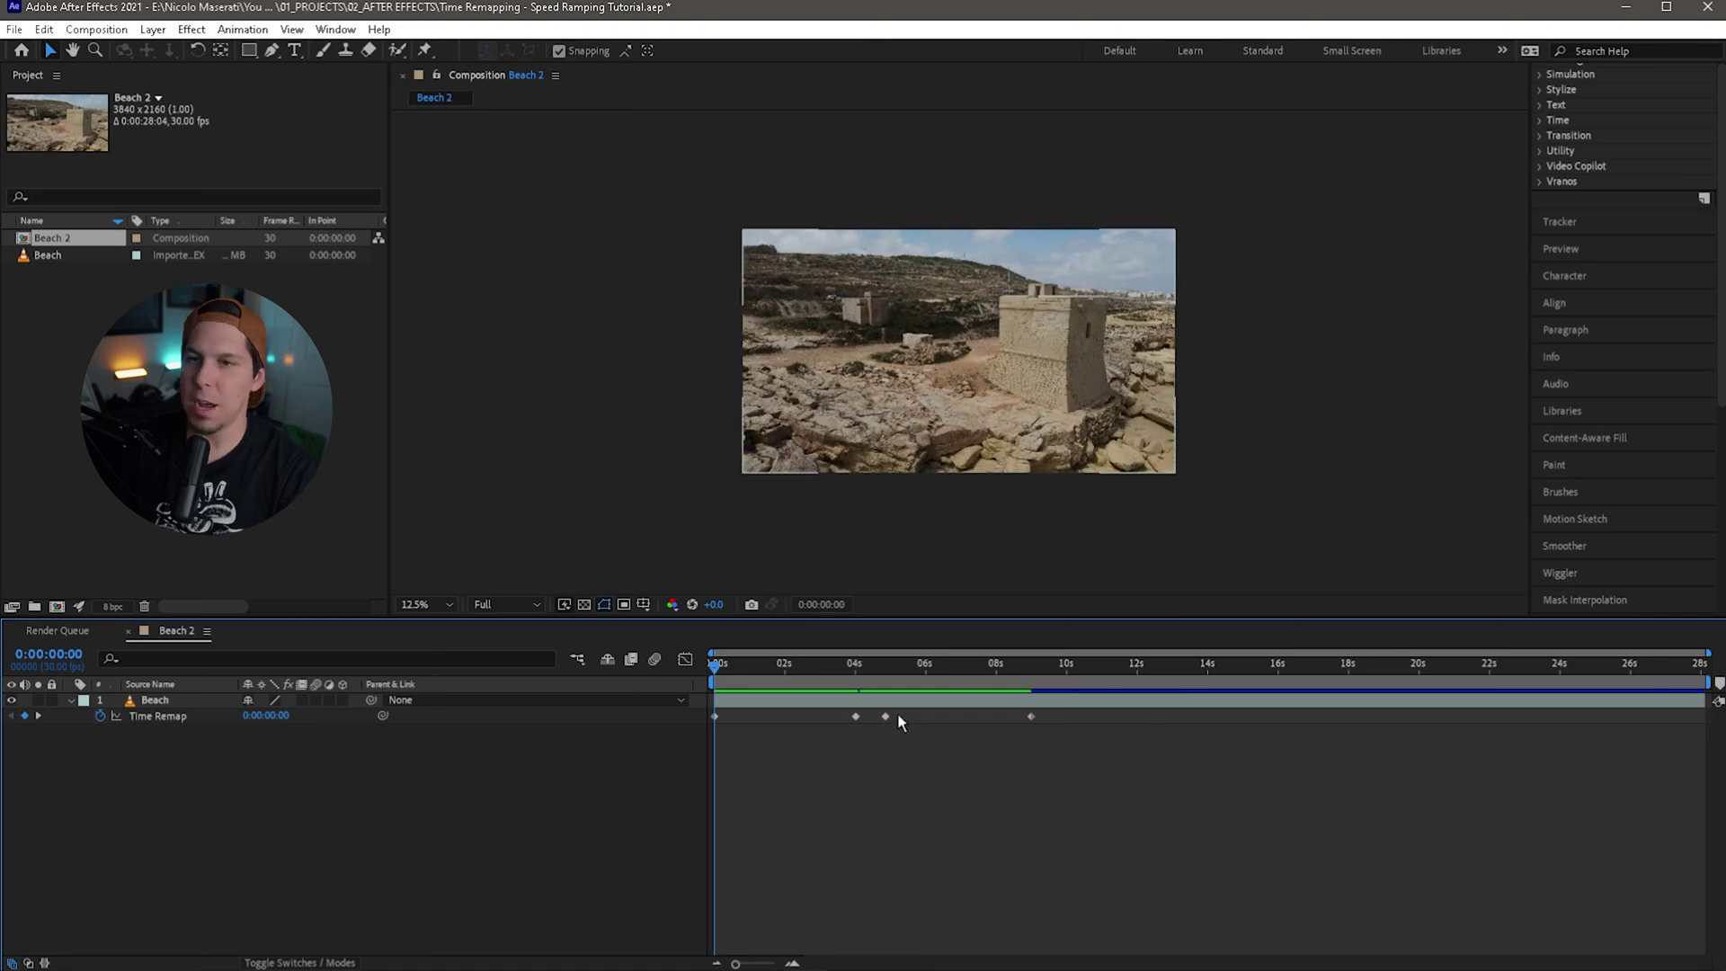
key(space)
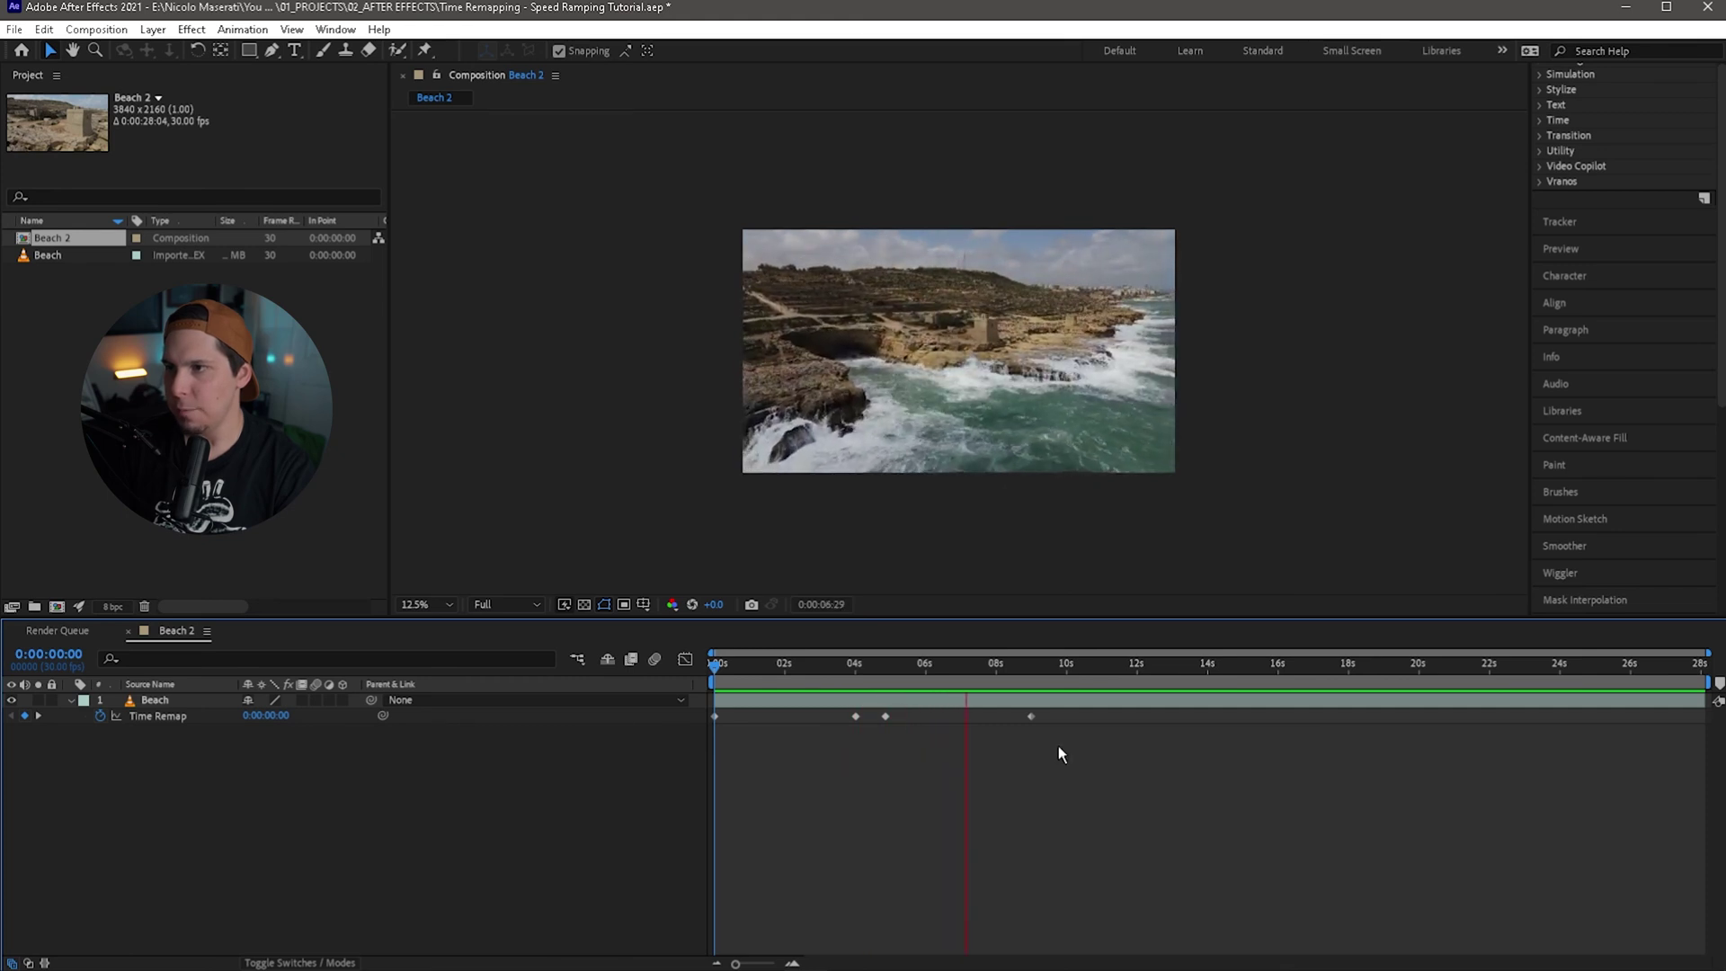
key(space)
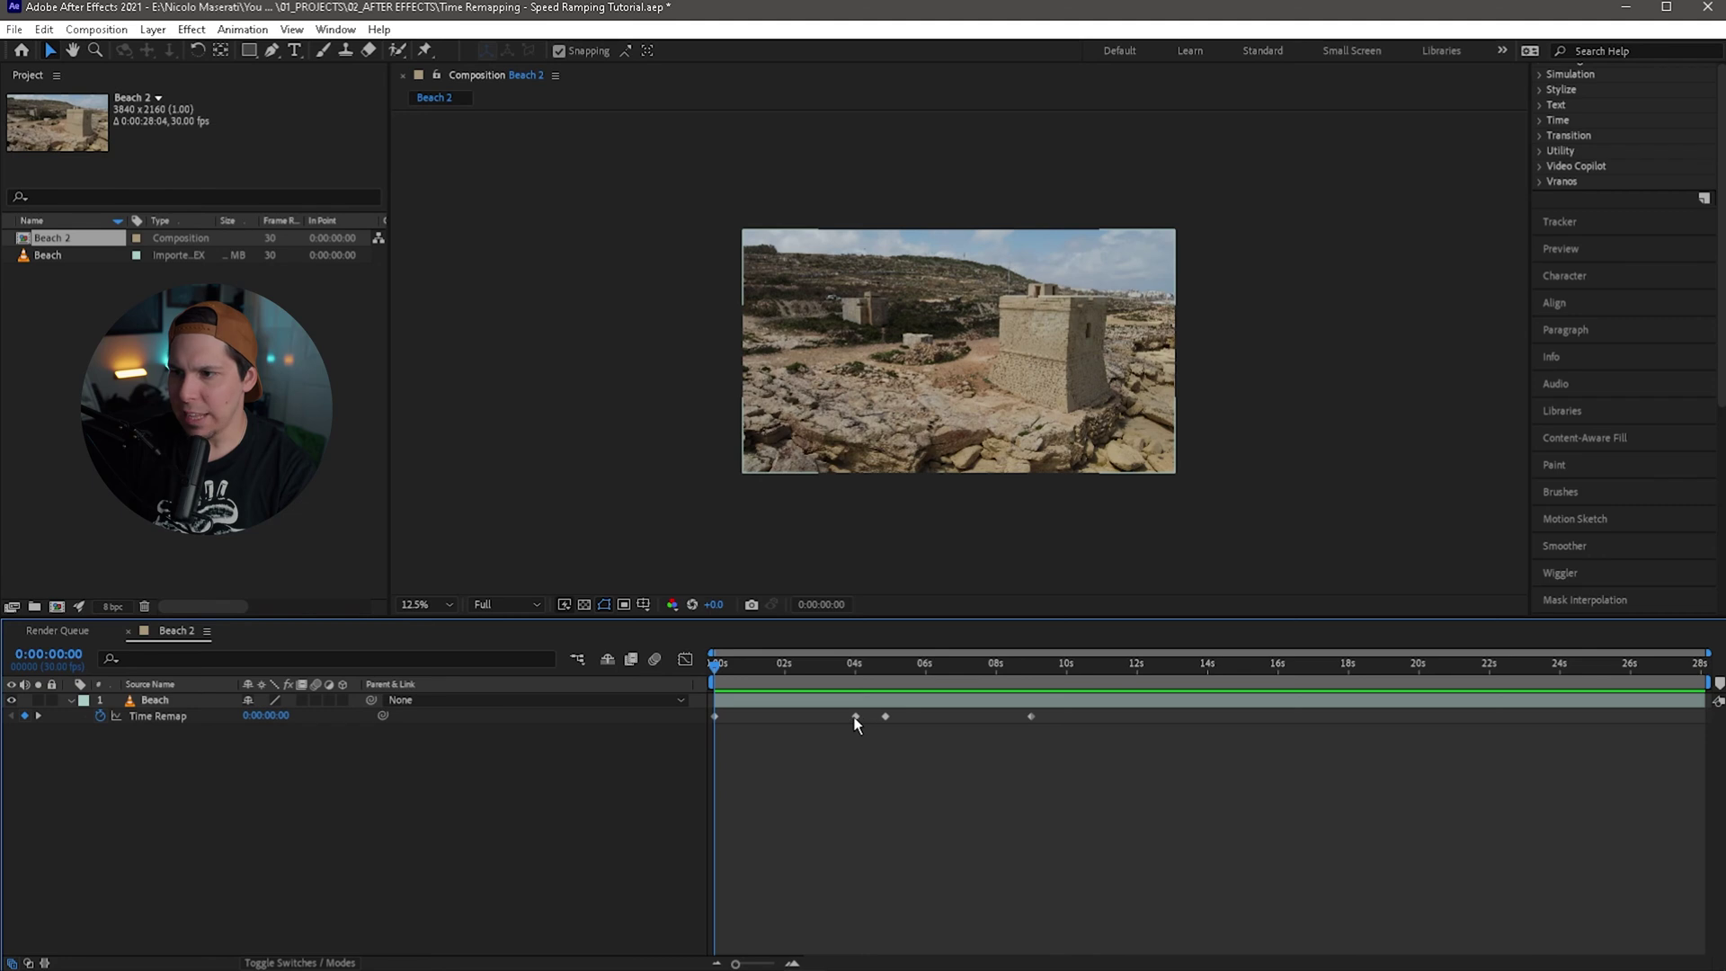
Step: Apply Easy Ease Out to the 4-second keyframe and Easy Ease In to the 5-second one, then select all four
right_click(856, 717)
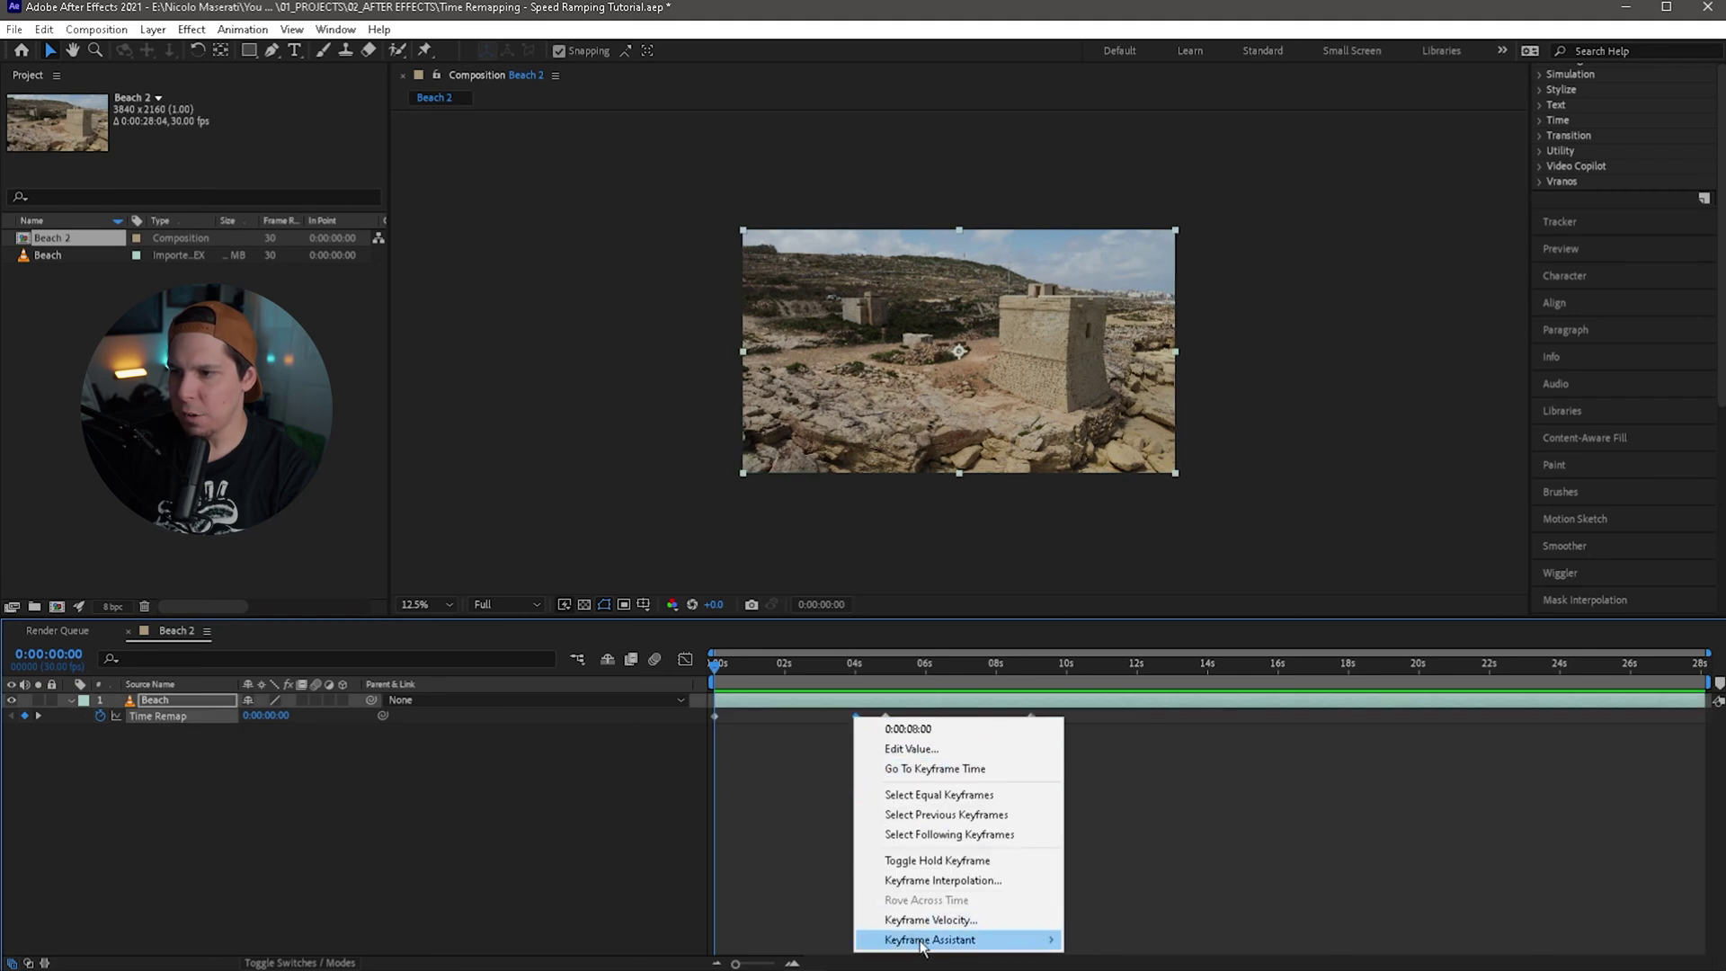
mouse_move(921, 940)
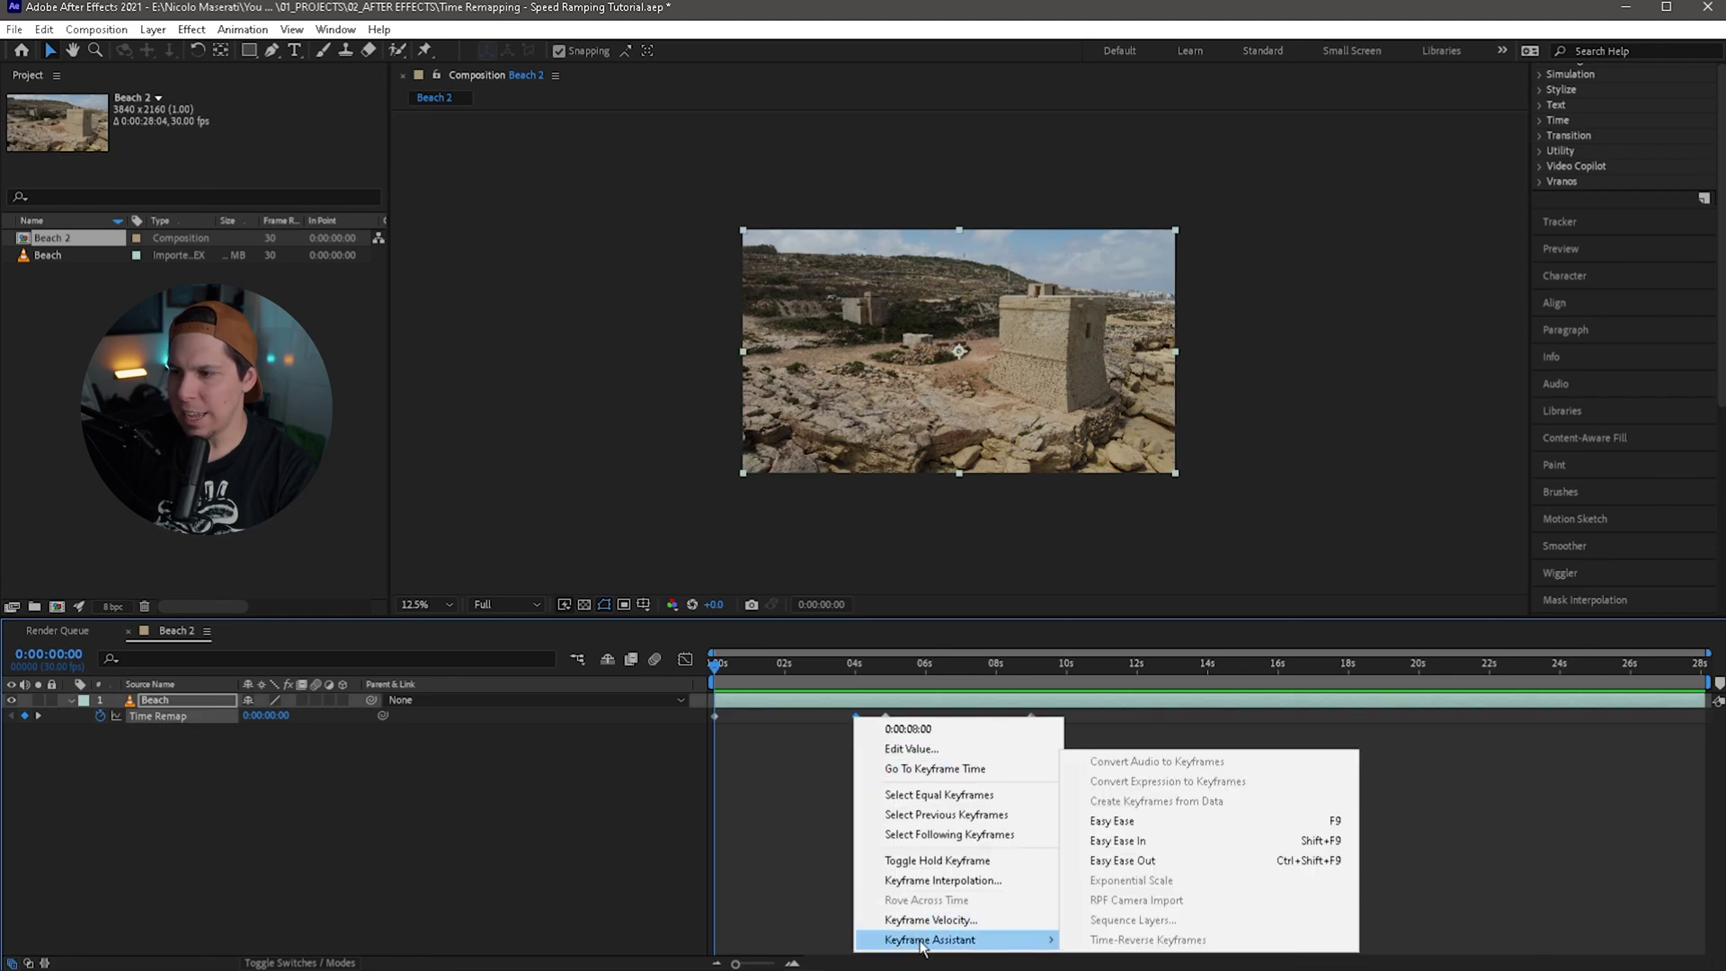
click(1168, 865)
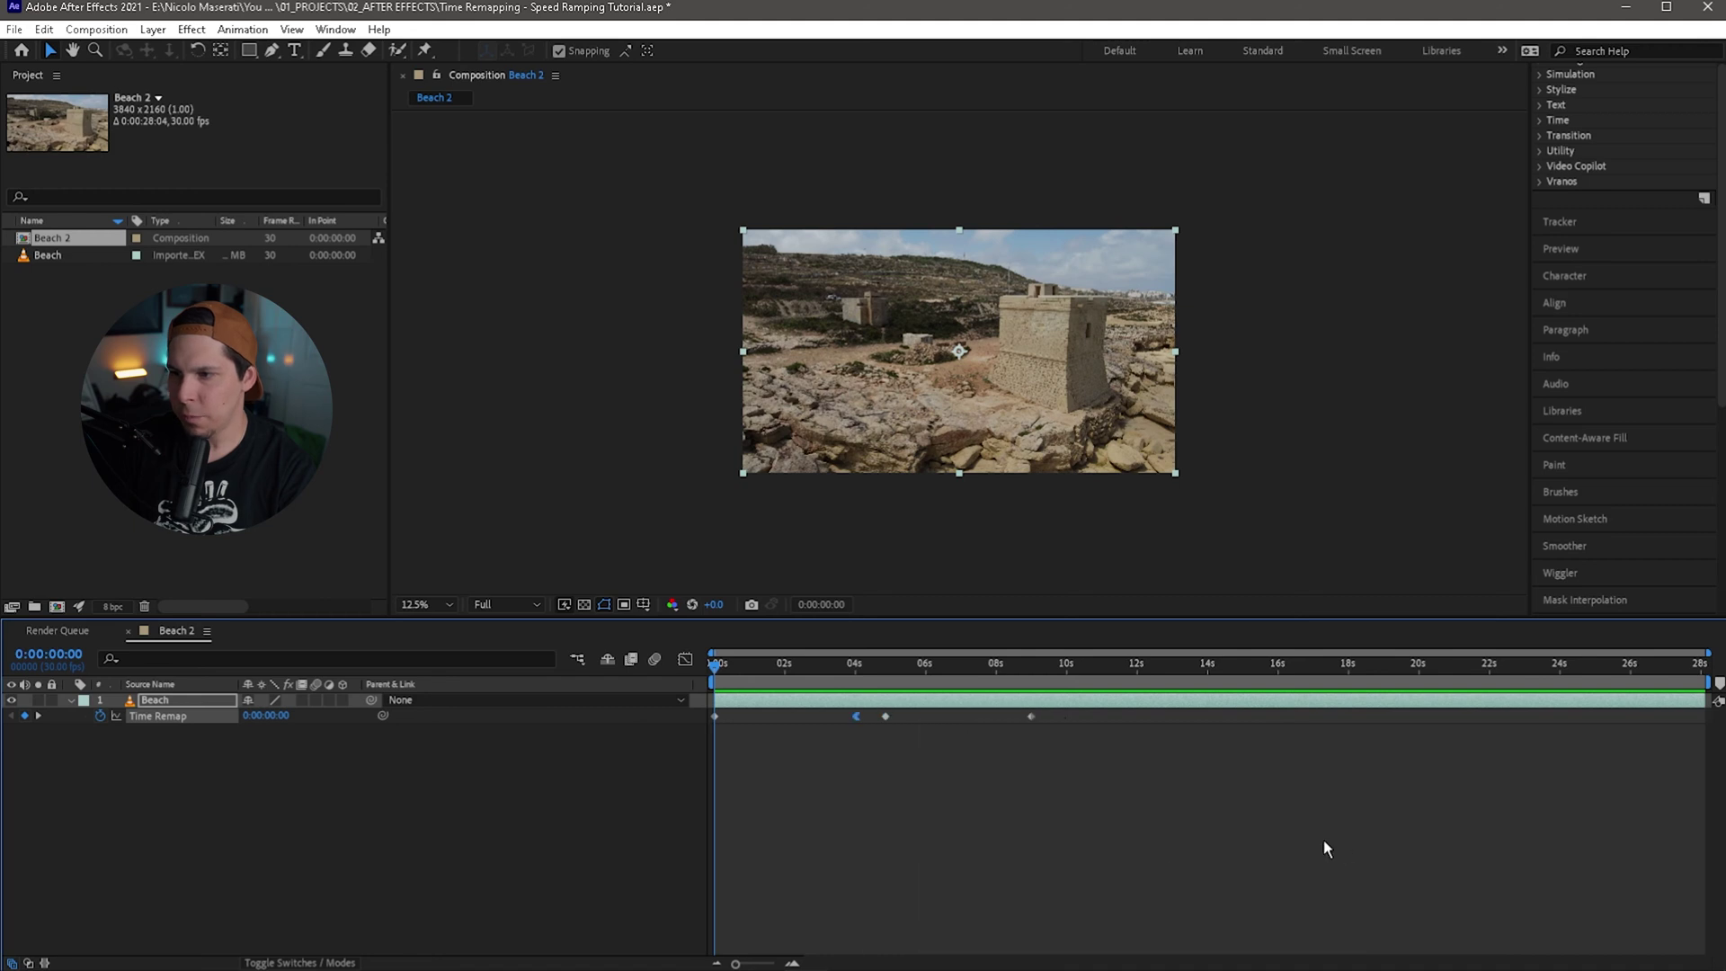
right_click(887, 717)
mouse_move(1076, 949)
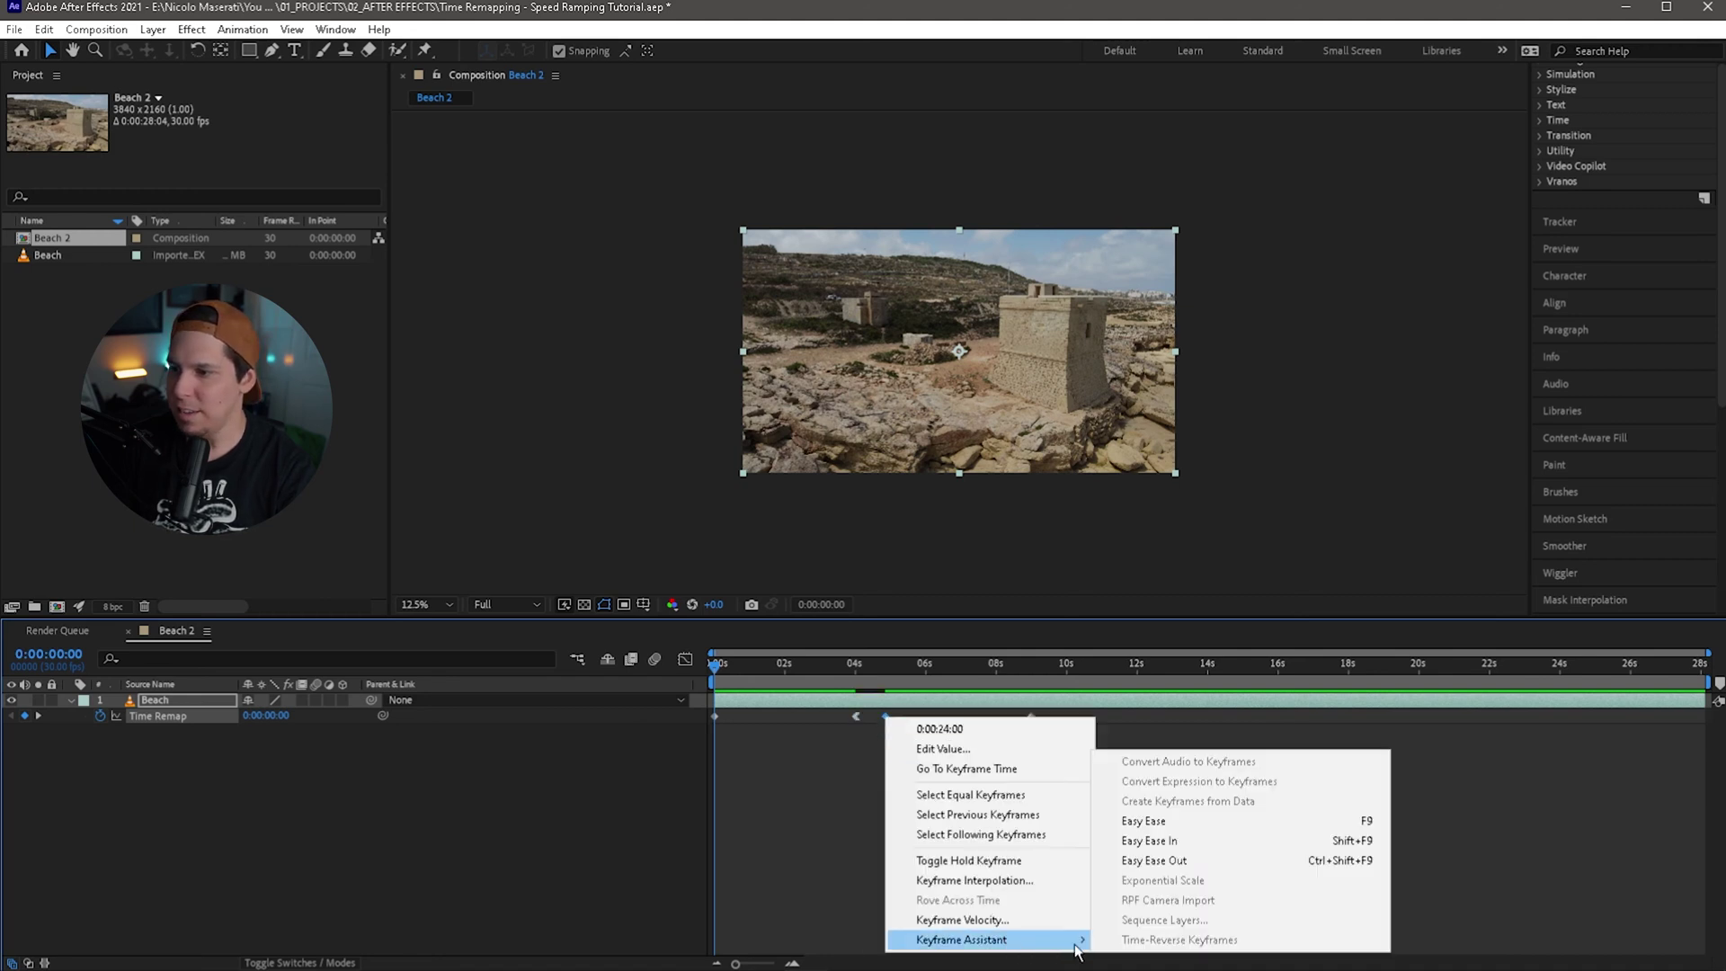
click(1178, 836)
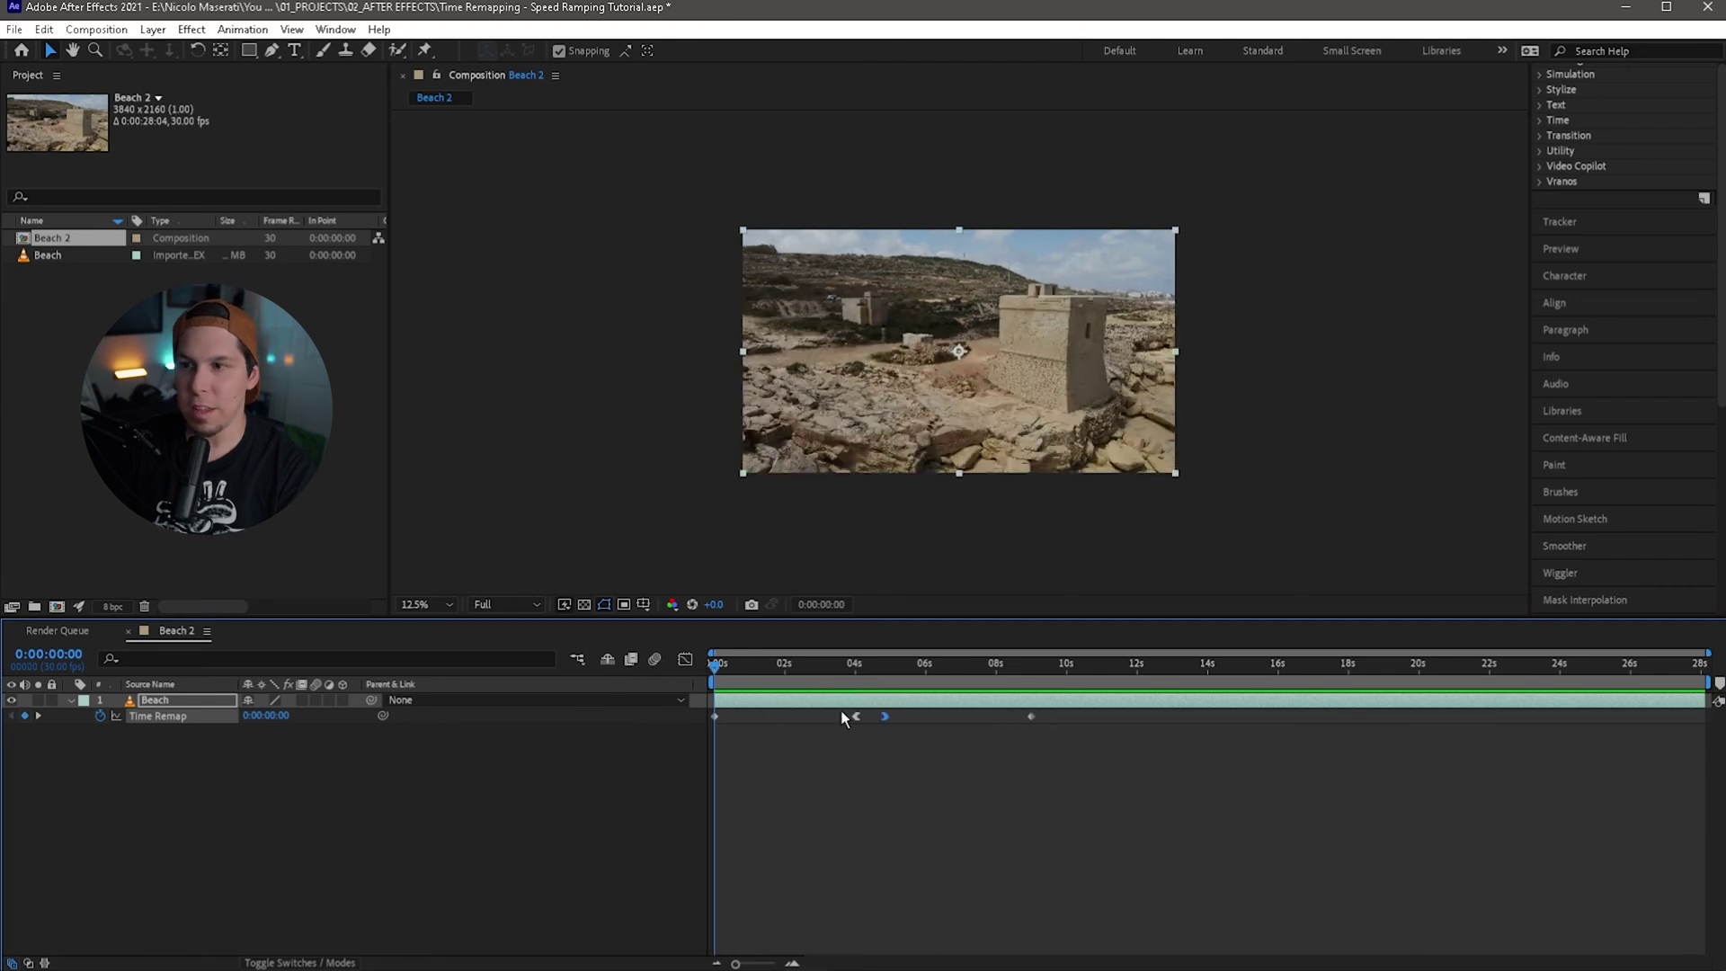
click(1075, 810)
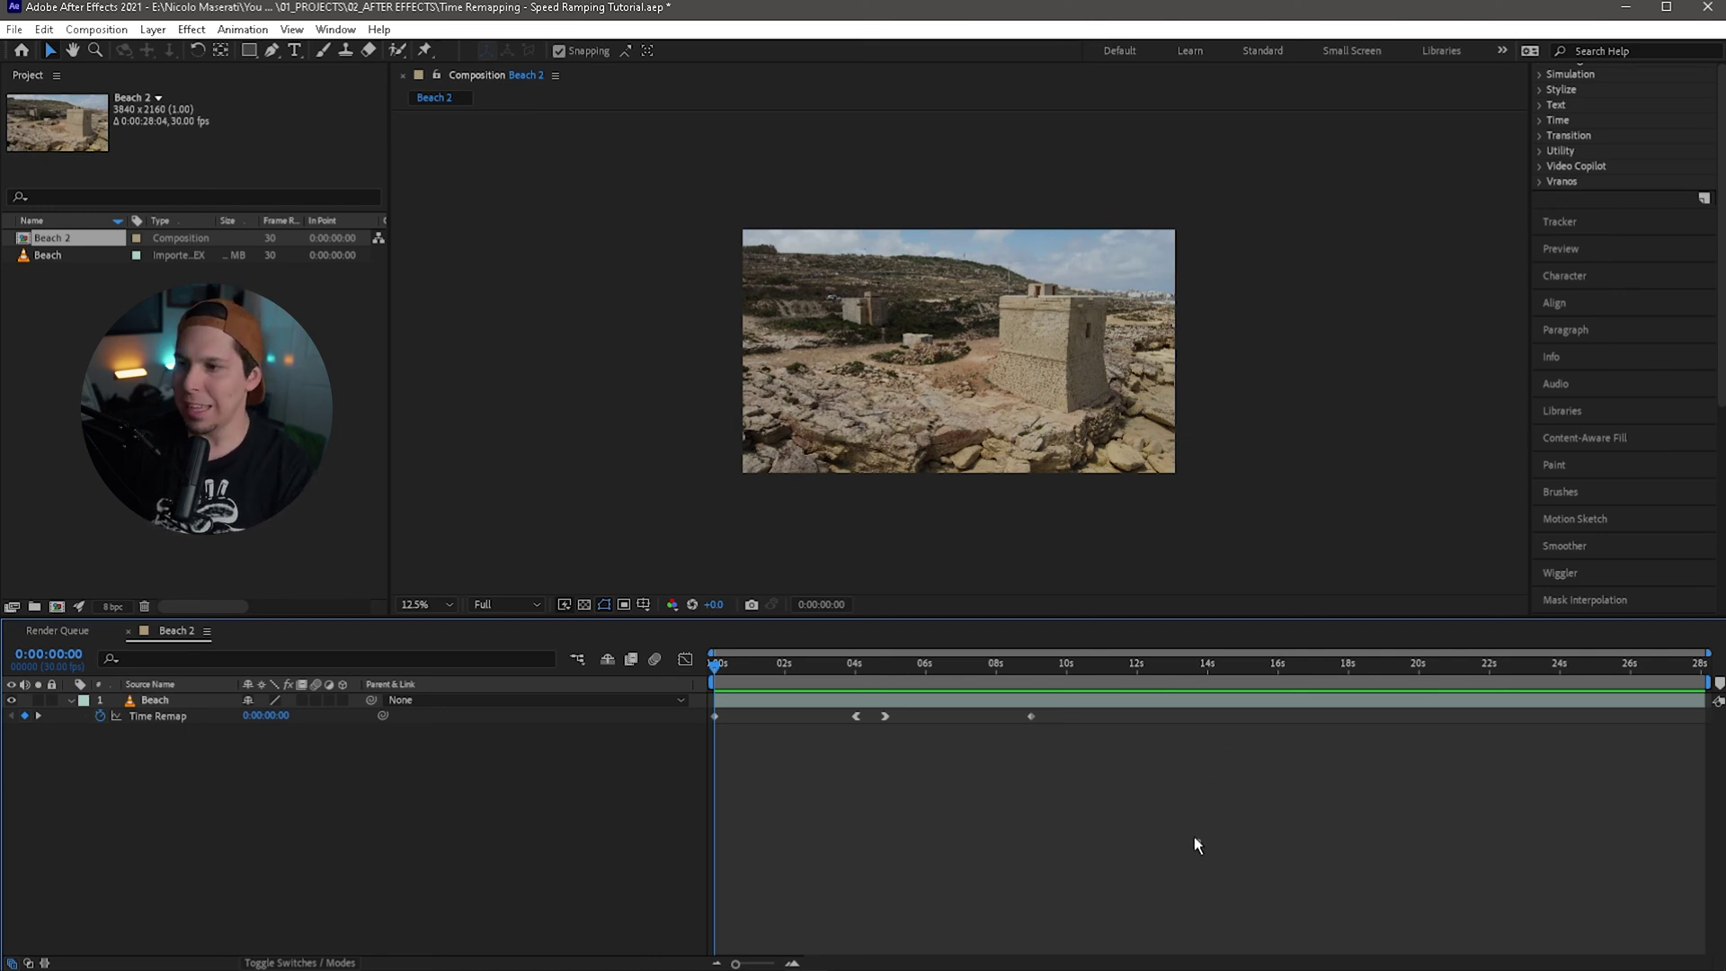
drag(1193, 845, 596, 693)
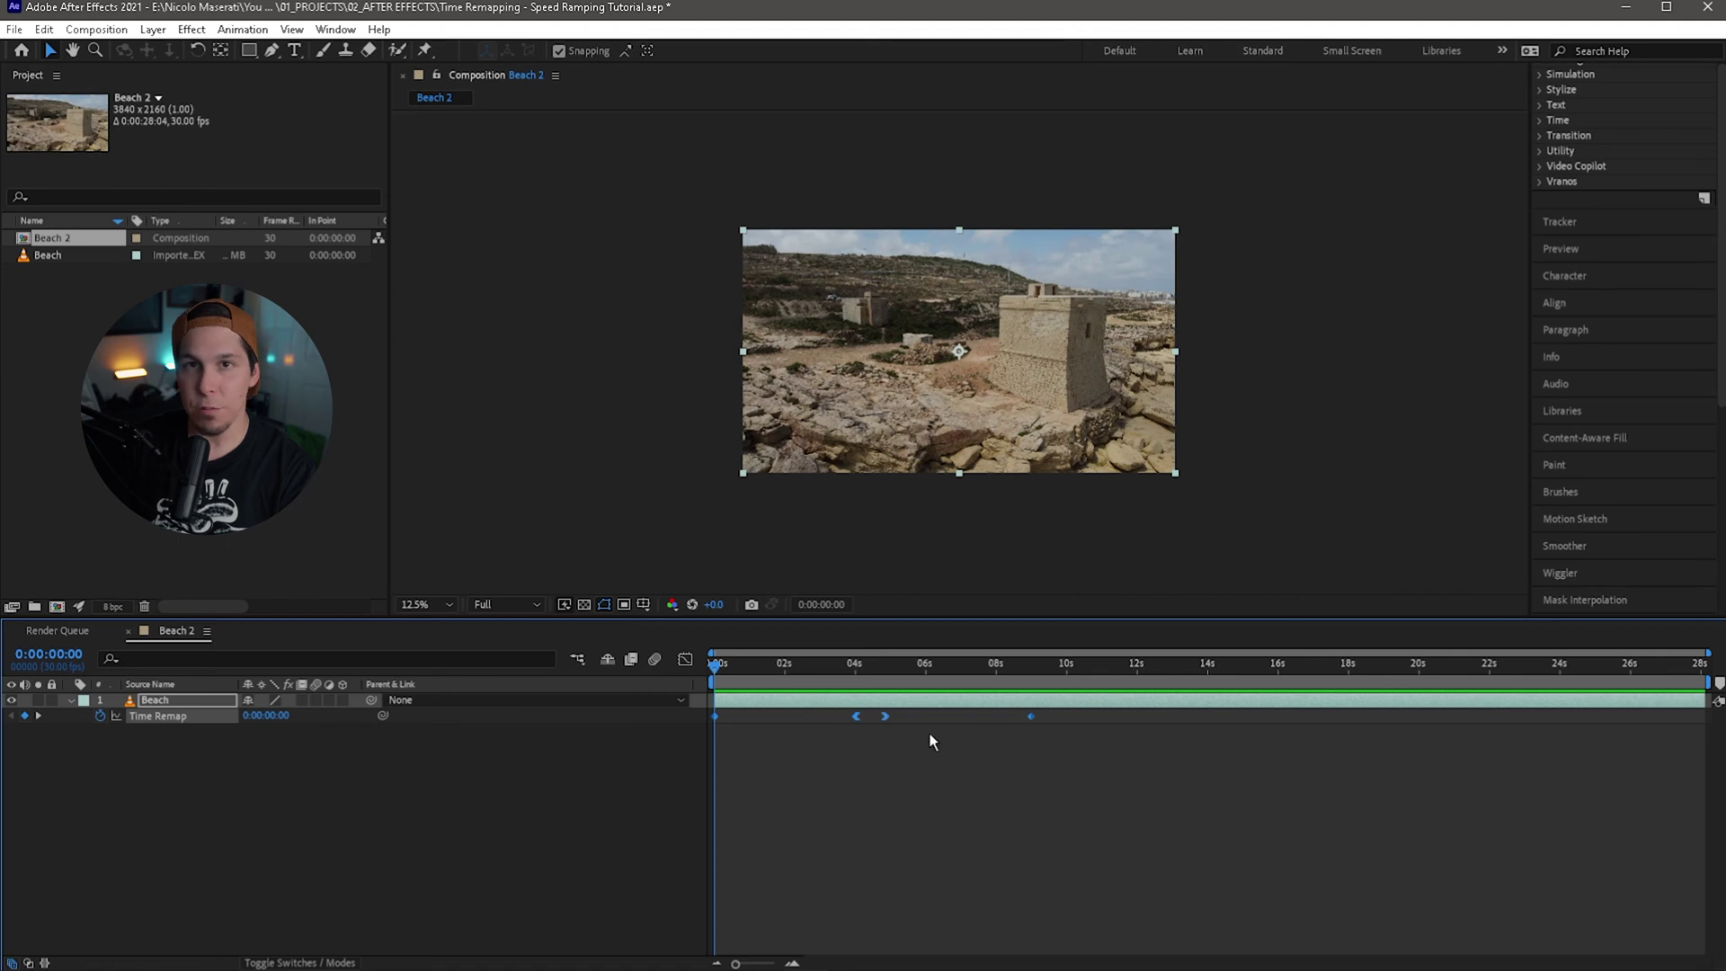
Step: Show the Time Remap speed graph, switch back to the value graph, preview, and enlarge the graph area
click(685, 660)
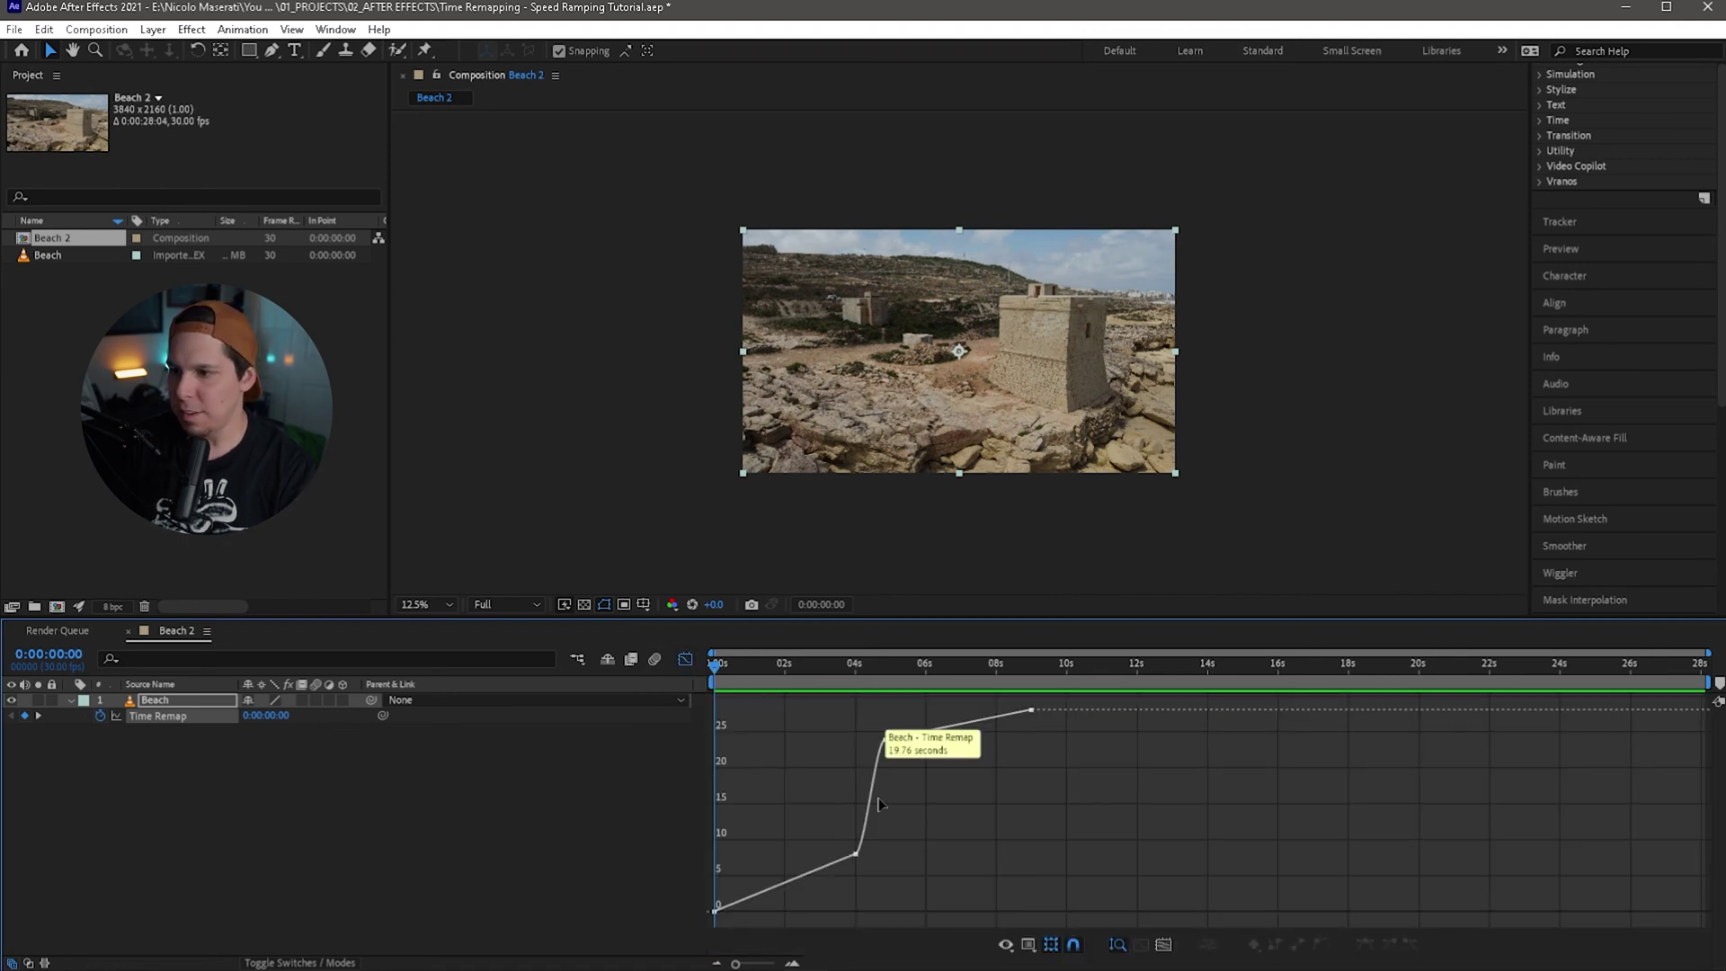
click(1030, 945)
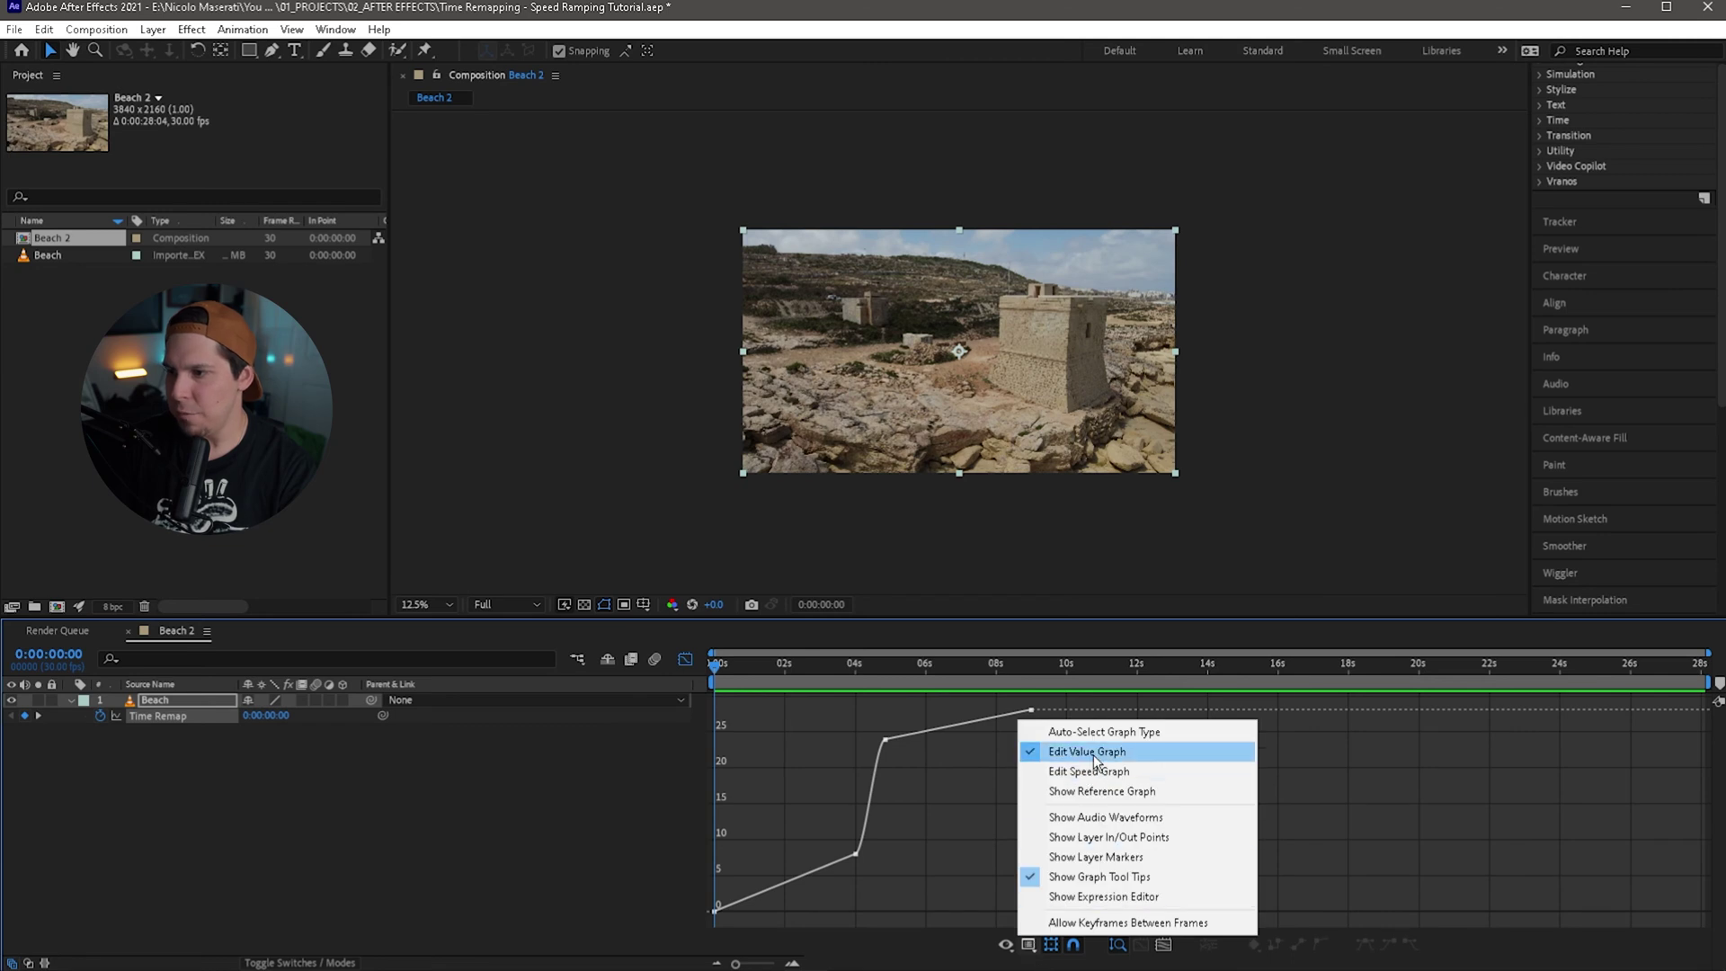
click(1127, 773)
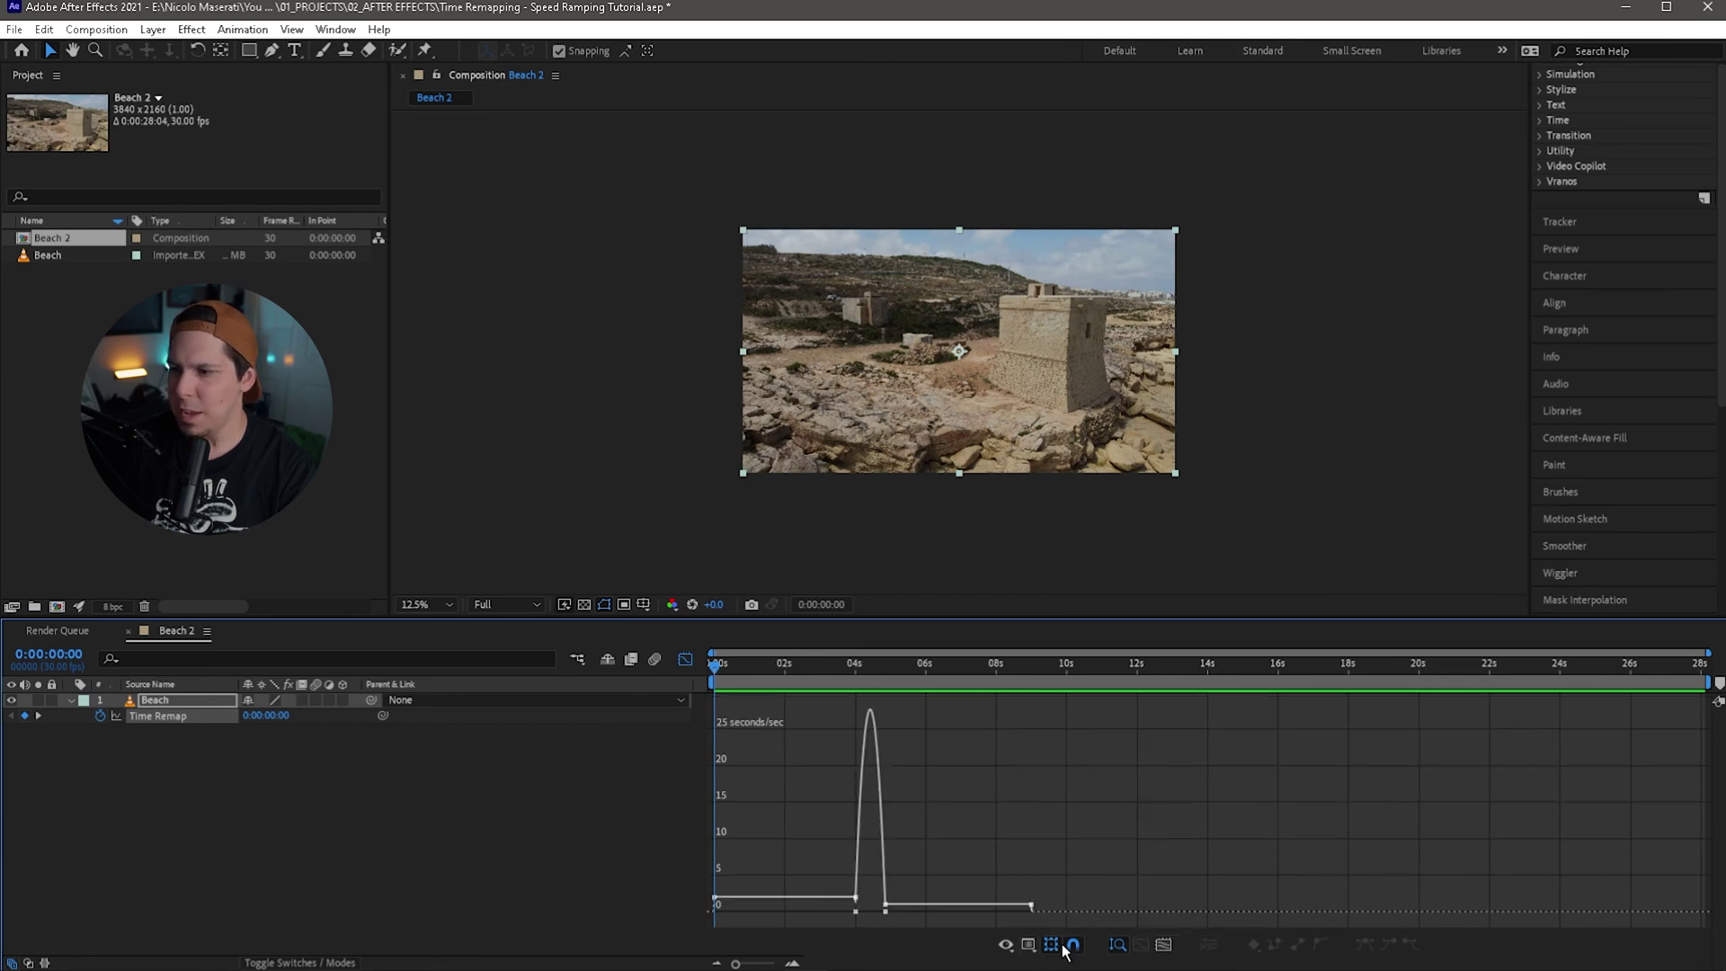
click(1026, 946)
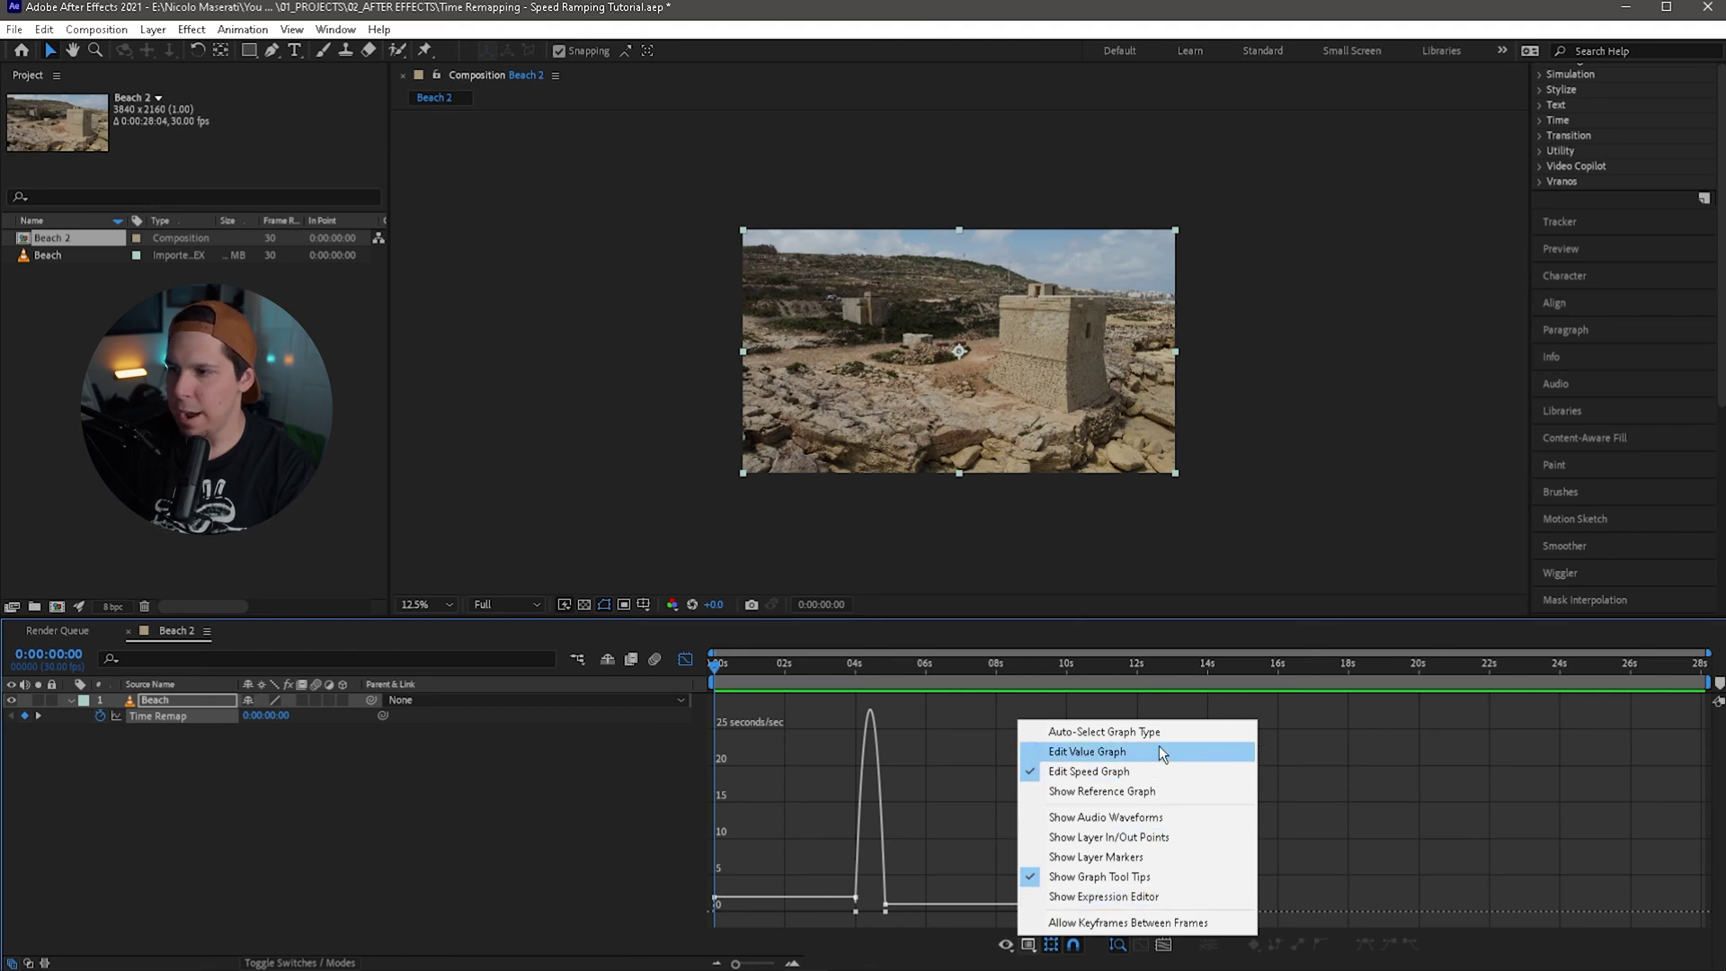
click(1128, 753)
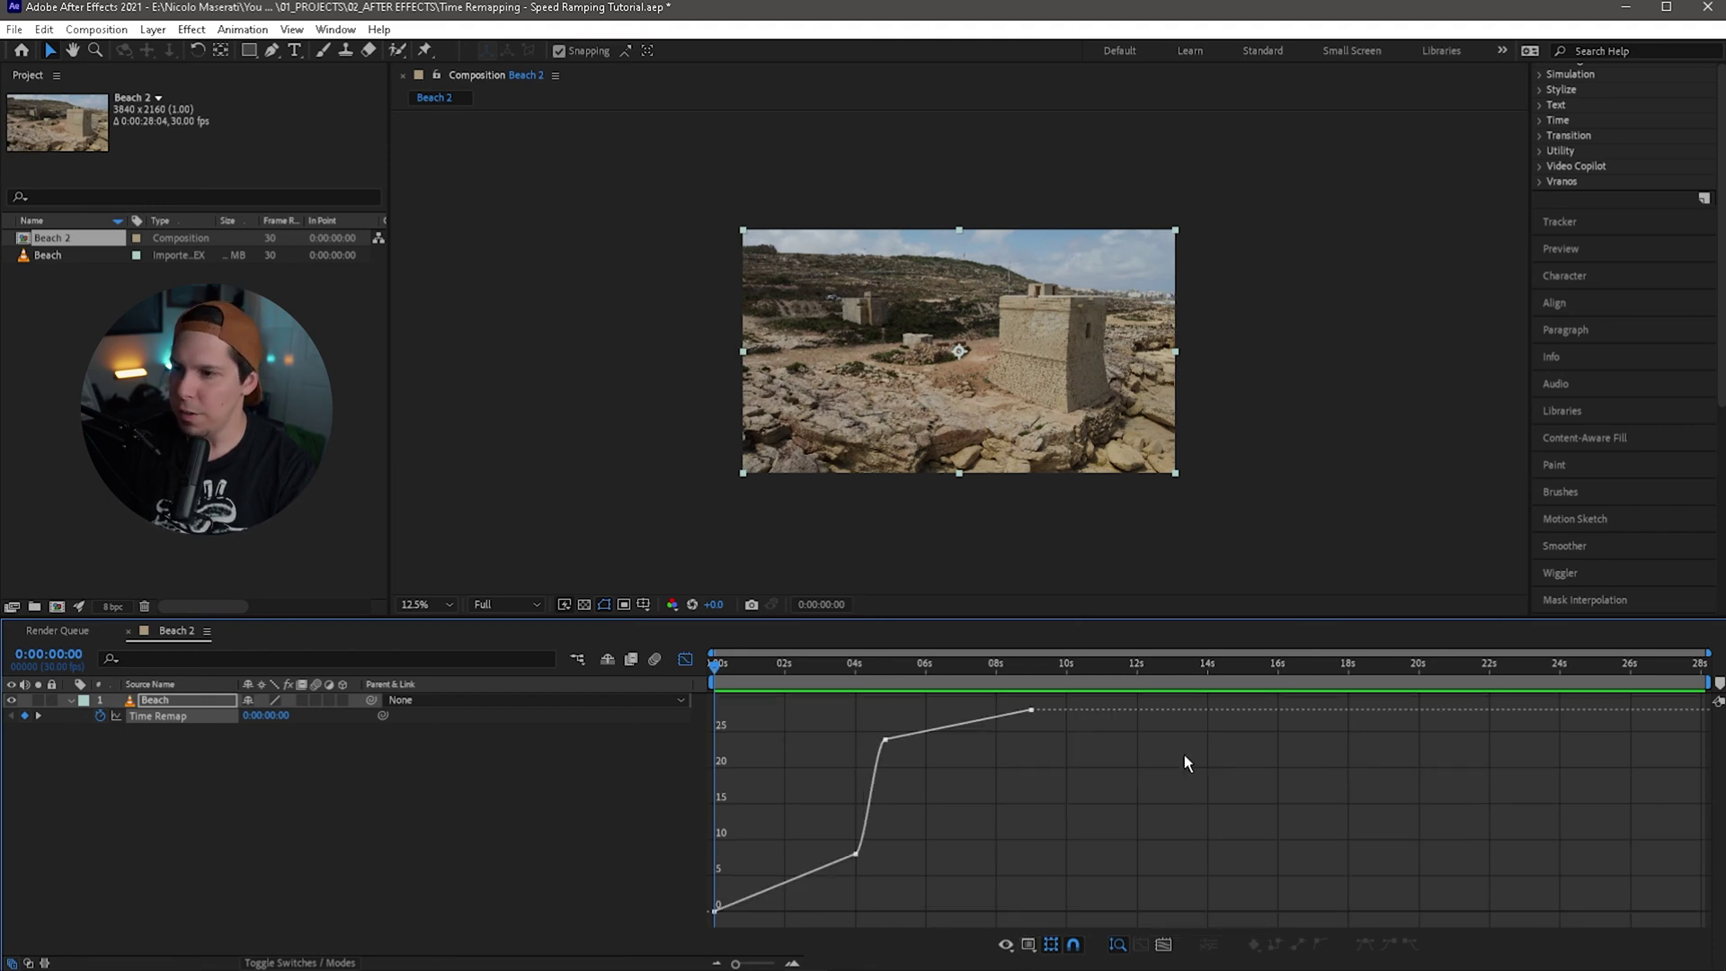
key(space)
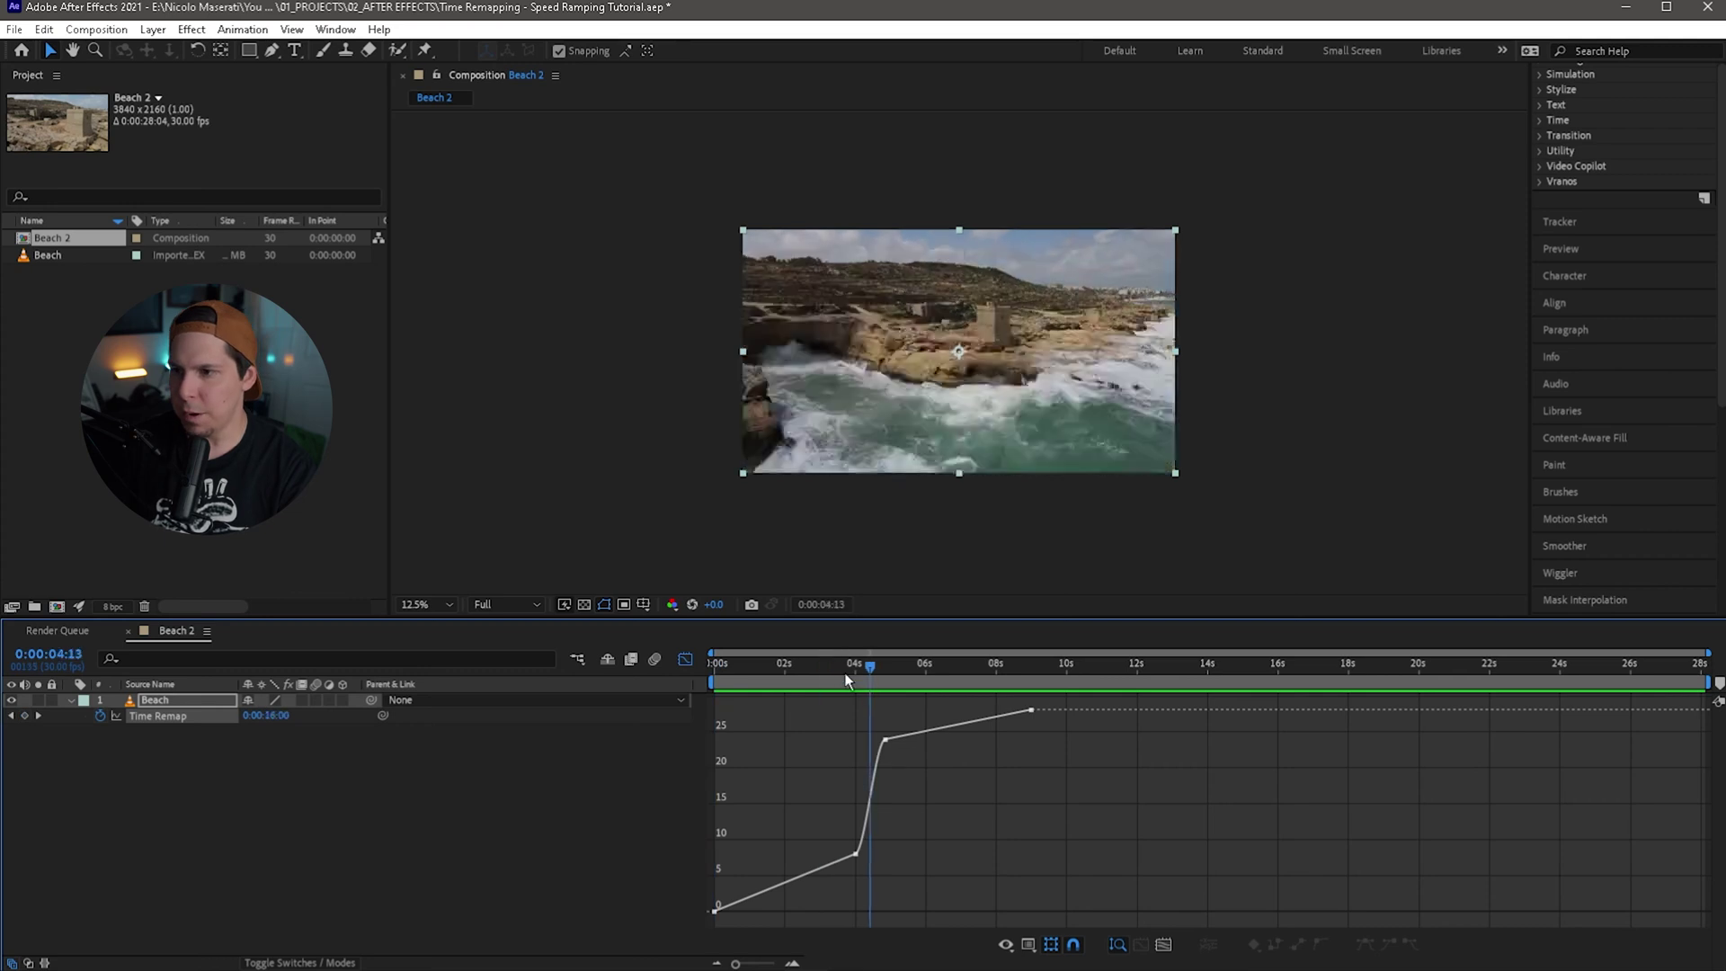
key(space)
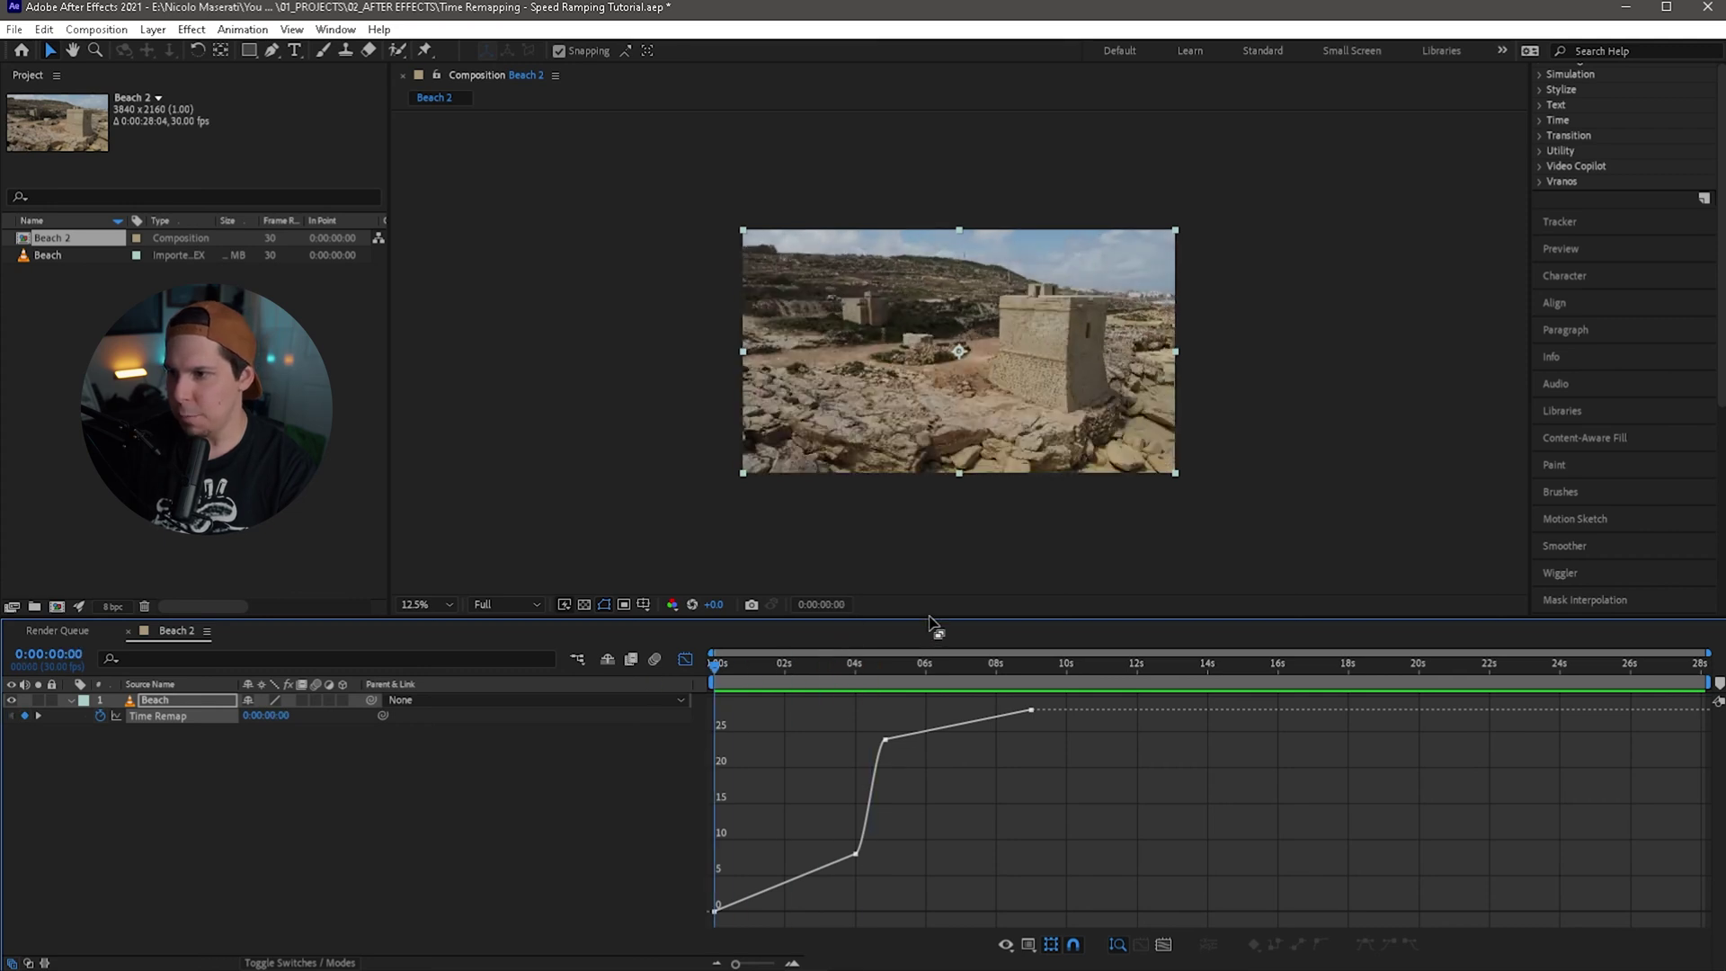
drag(931, 622, 931, 436)
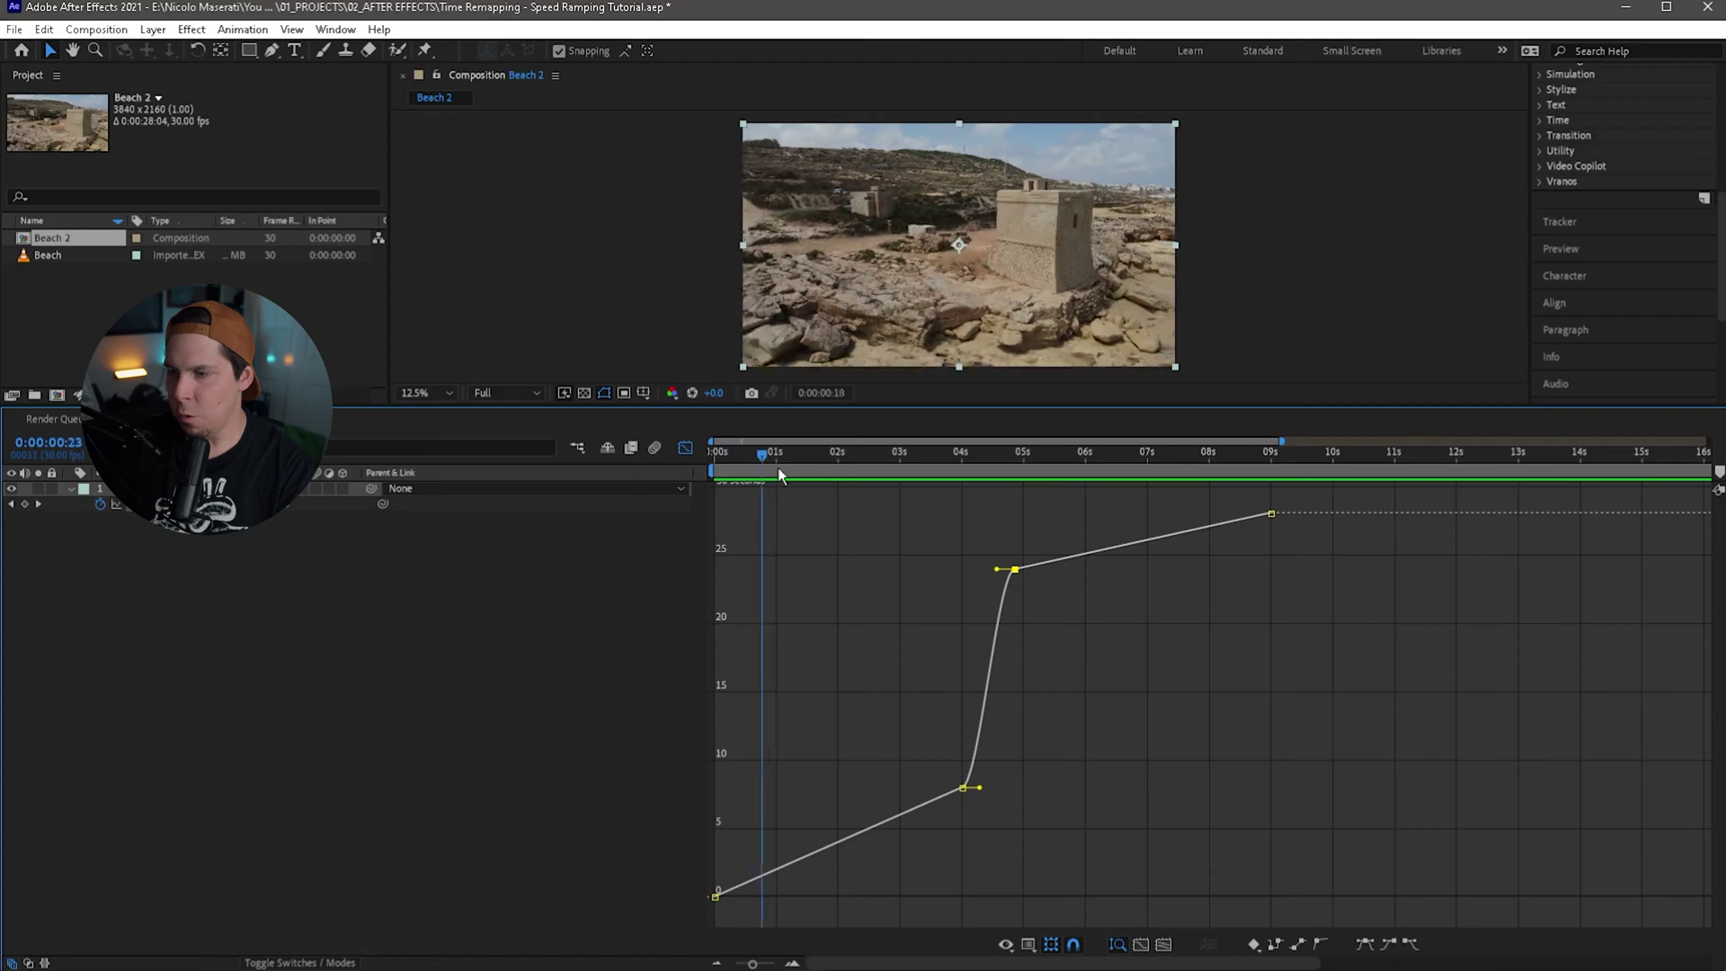
Step: Preview the ramp and drag the upper keyframe's Bezier handle to ease the curve into it
drag(778, 468, 954, 494)
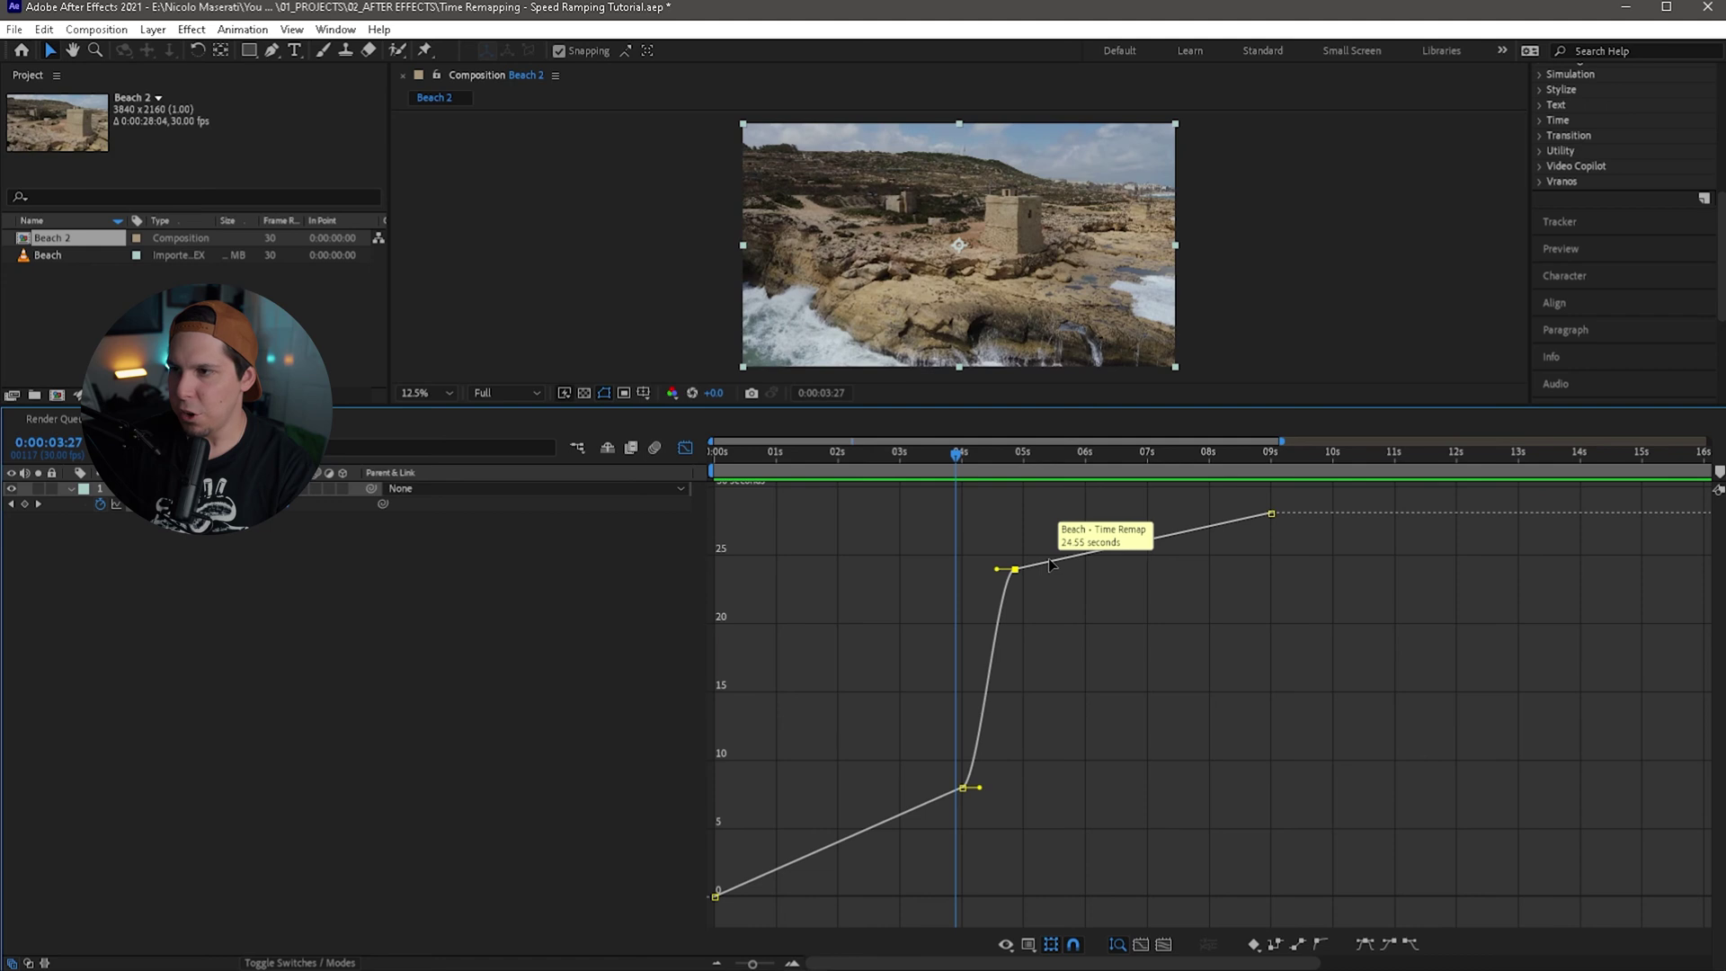
drag(962, 466, 896, 456)
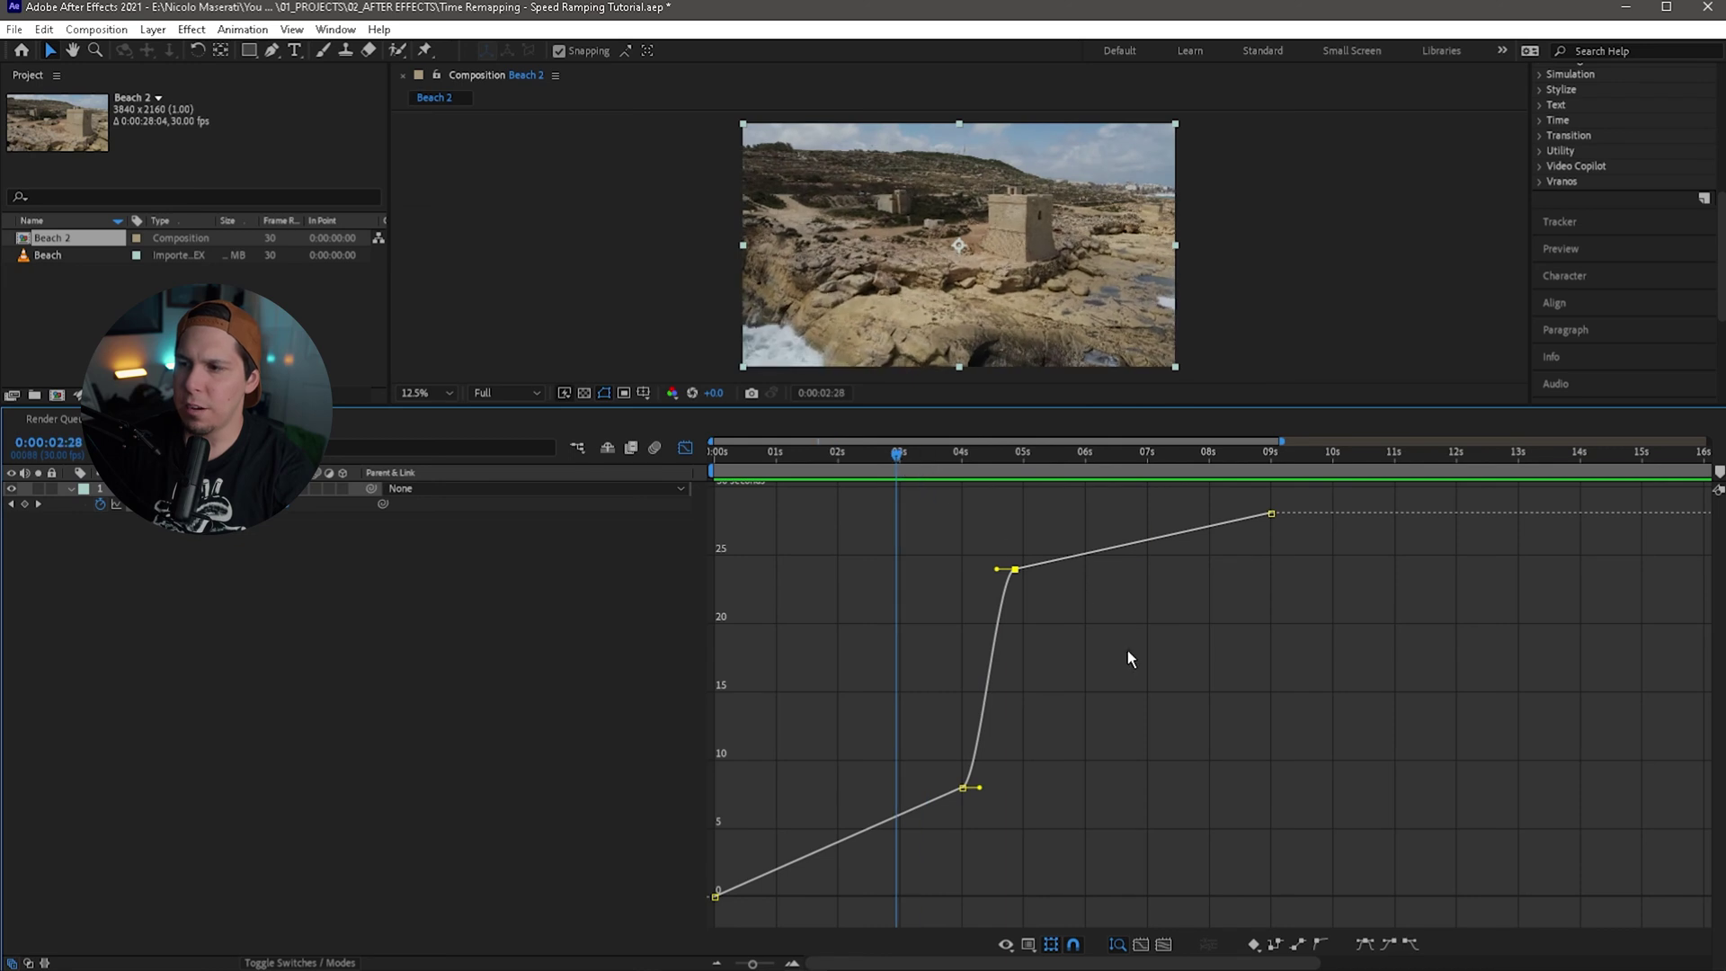
key(space)
key(space)
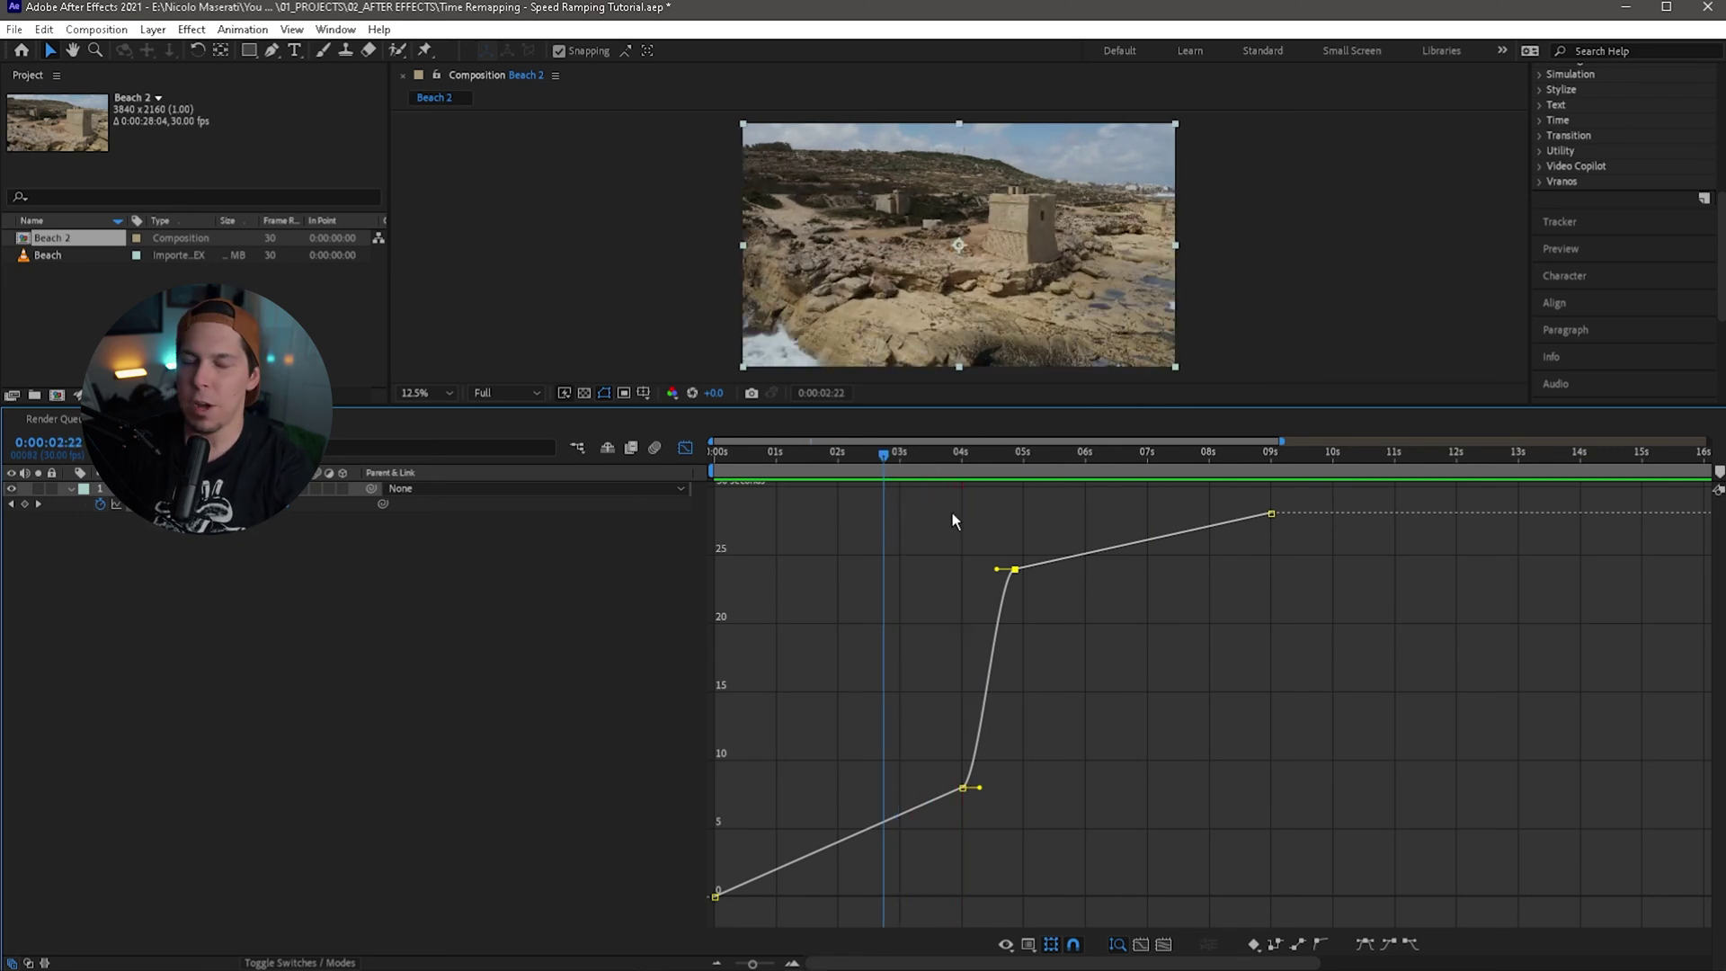
drag(997, 569, 988, 565)
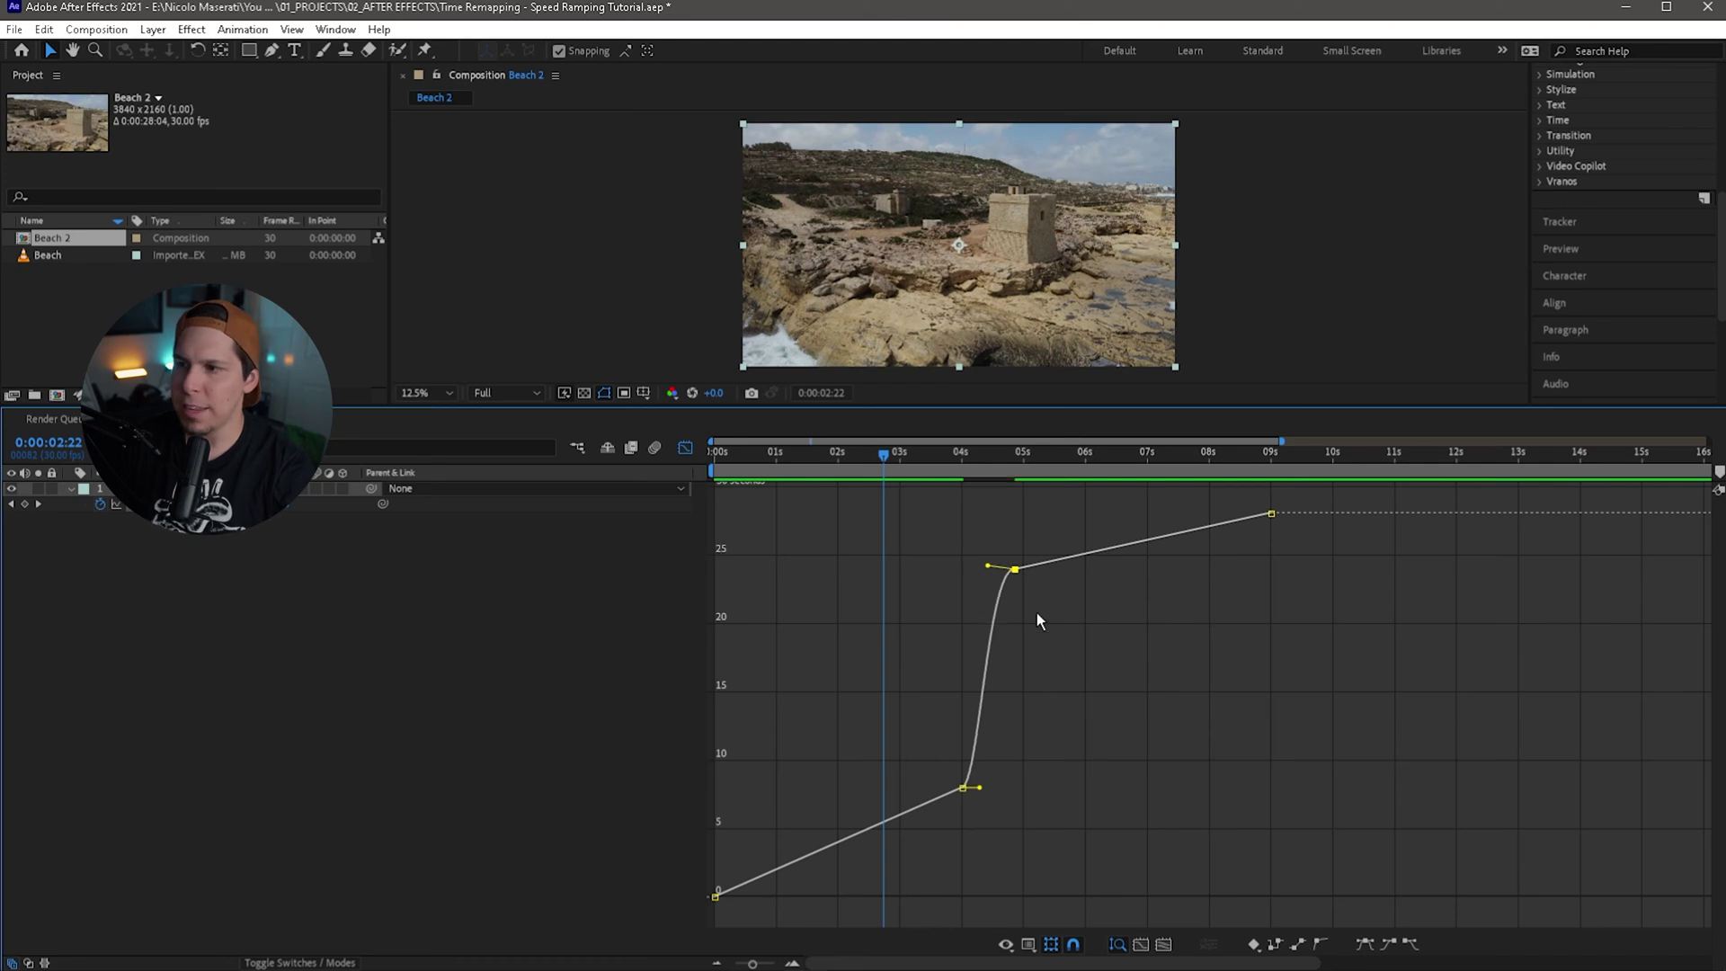
drag(986, 568, 986, 569)
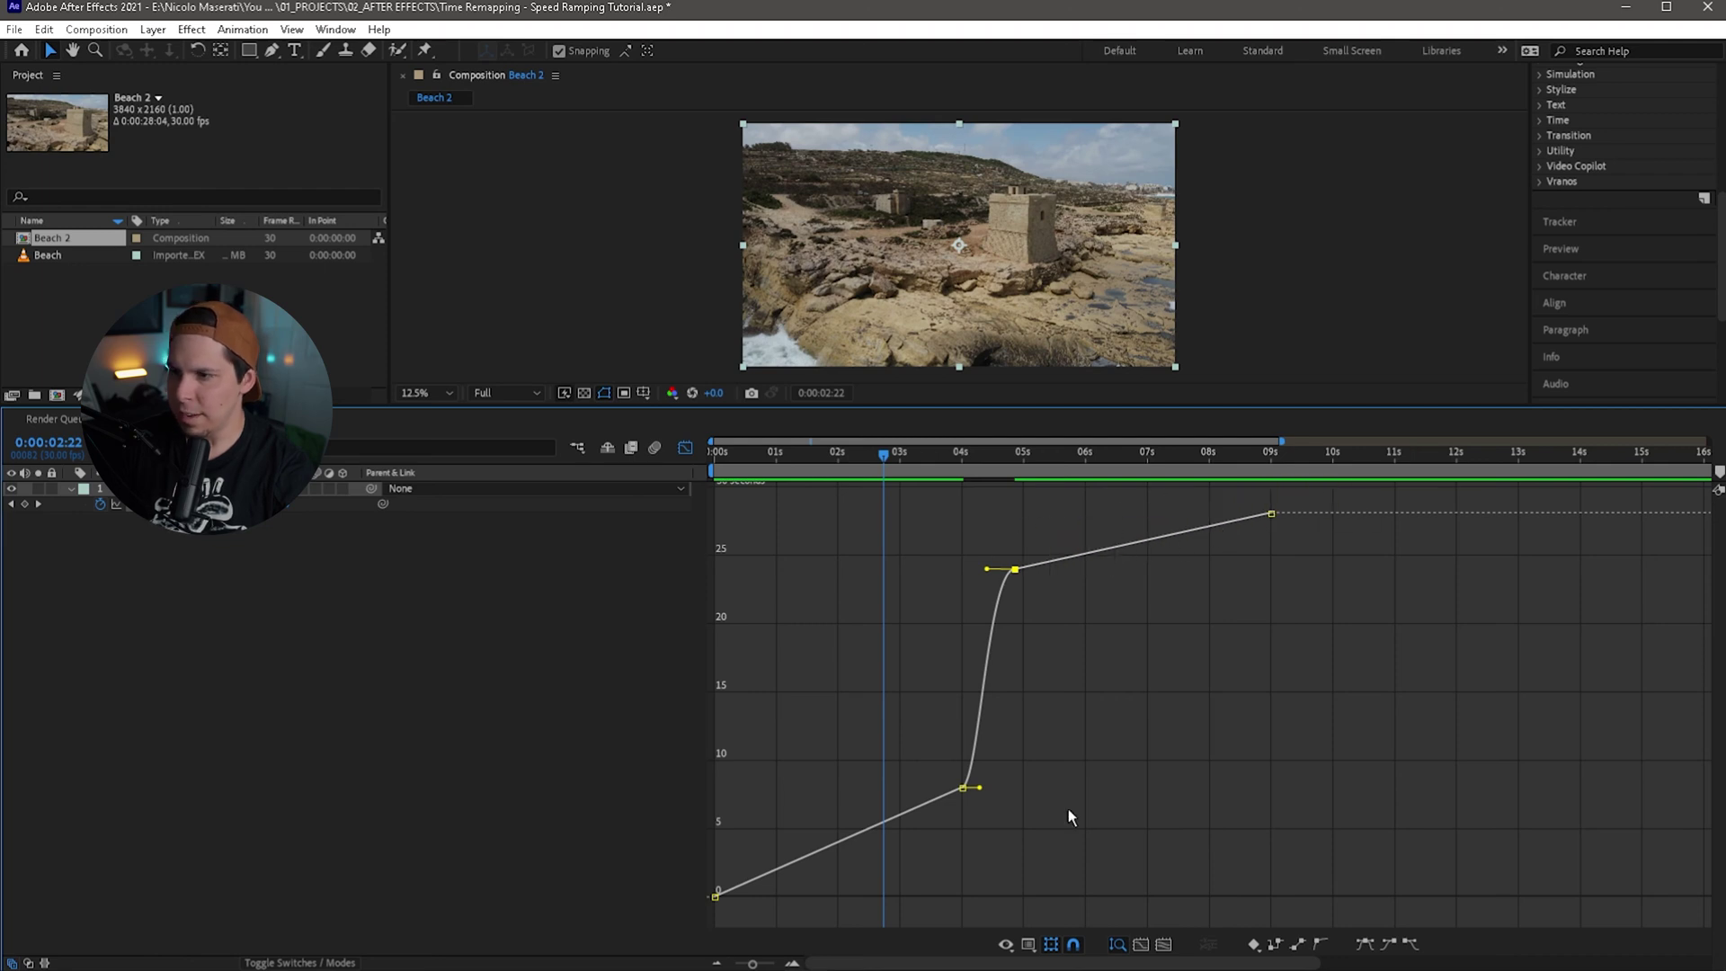
drag(987, 569, 980, 580)
Step: Ease the curve out of the lower keyframe, preview, then lengthen the easing handles on both keyframes
click(963, 788)
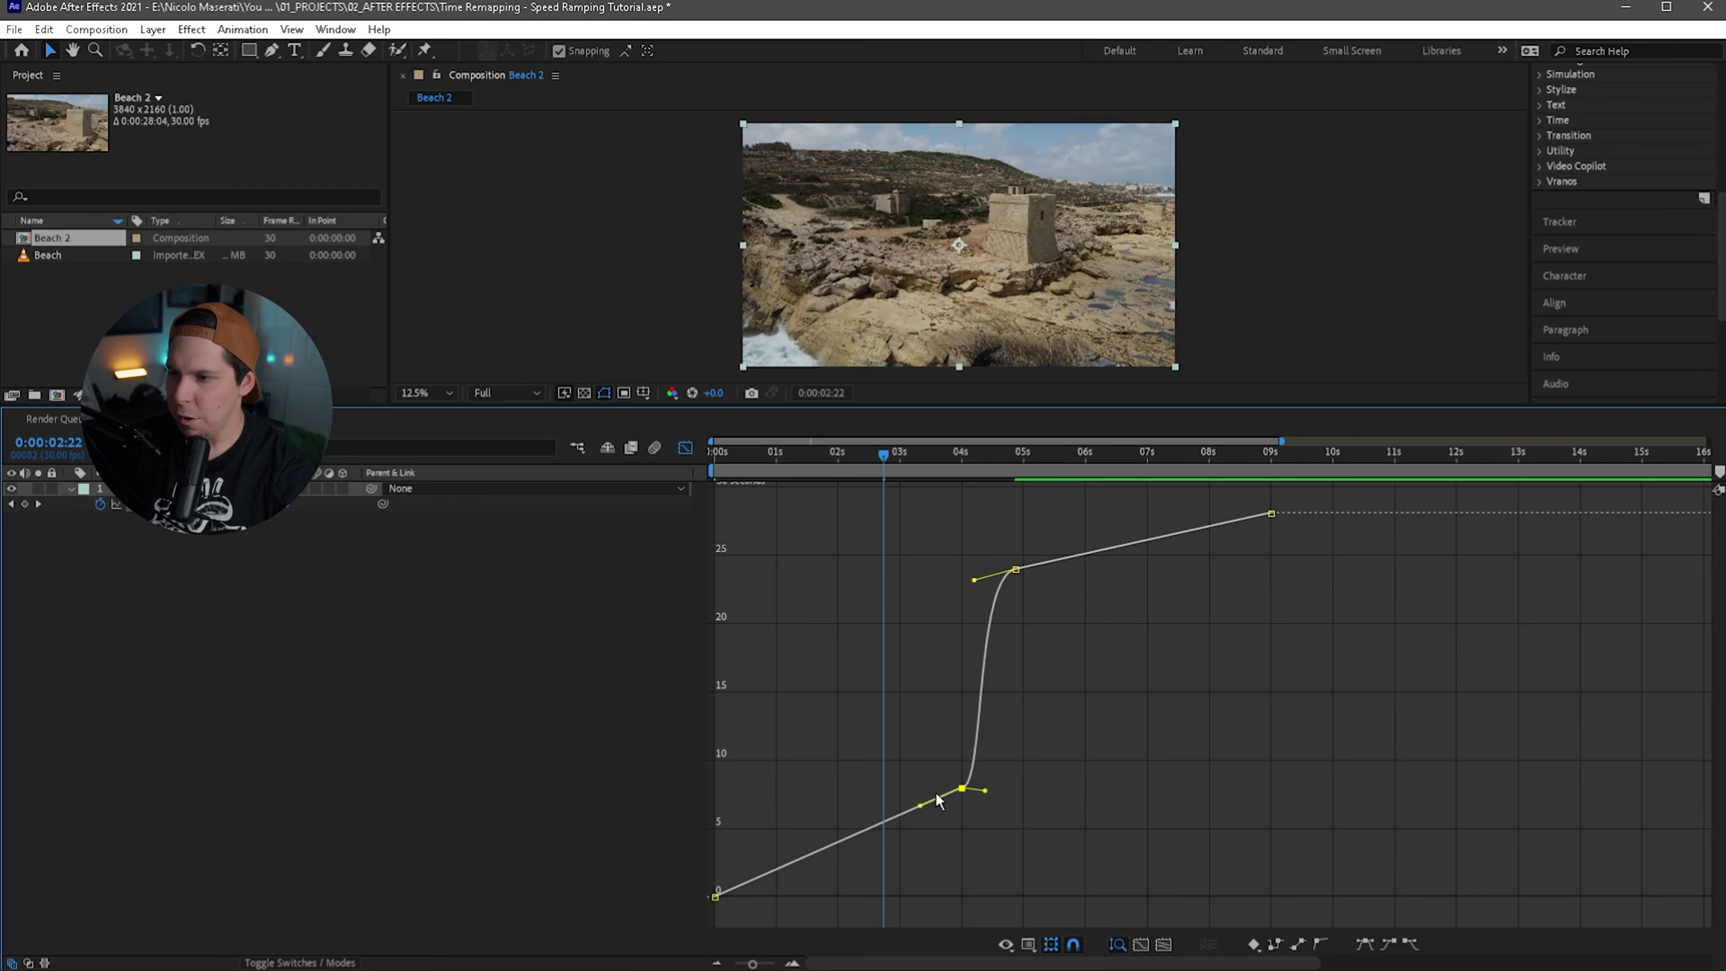
drag(985, 791, 1000, 775)
key(space)
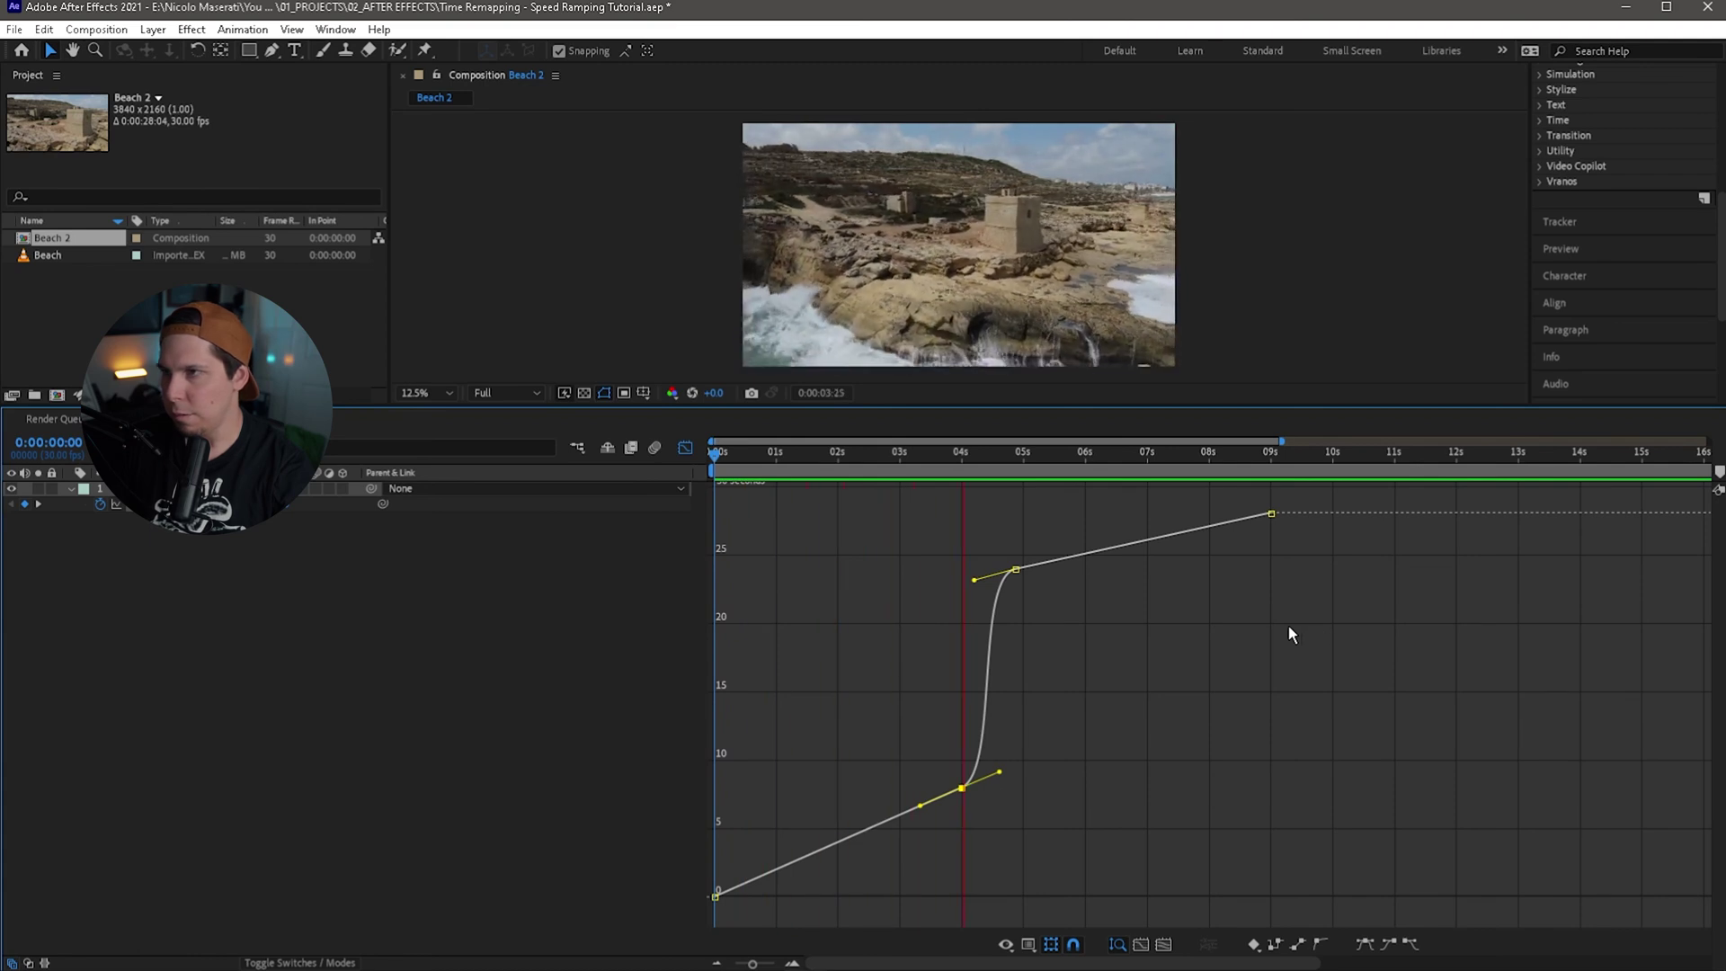
drag(963, 466, 865, 481)
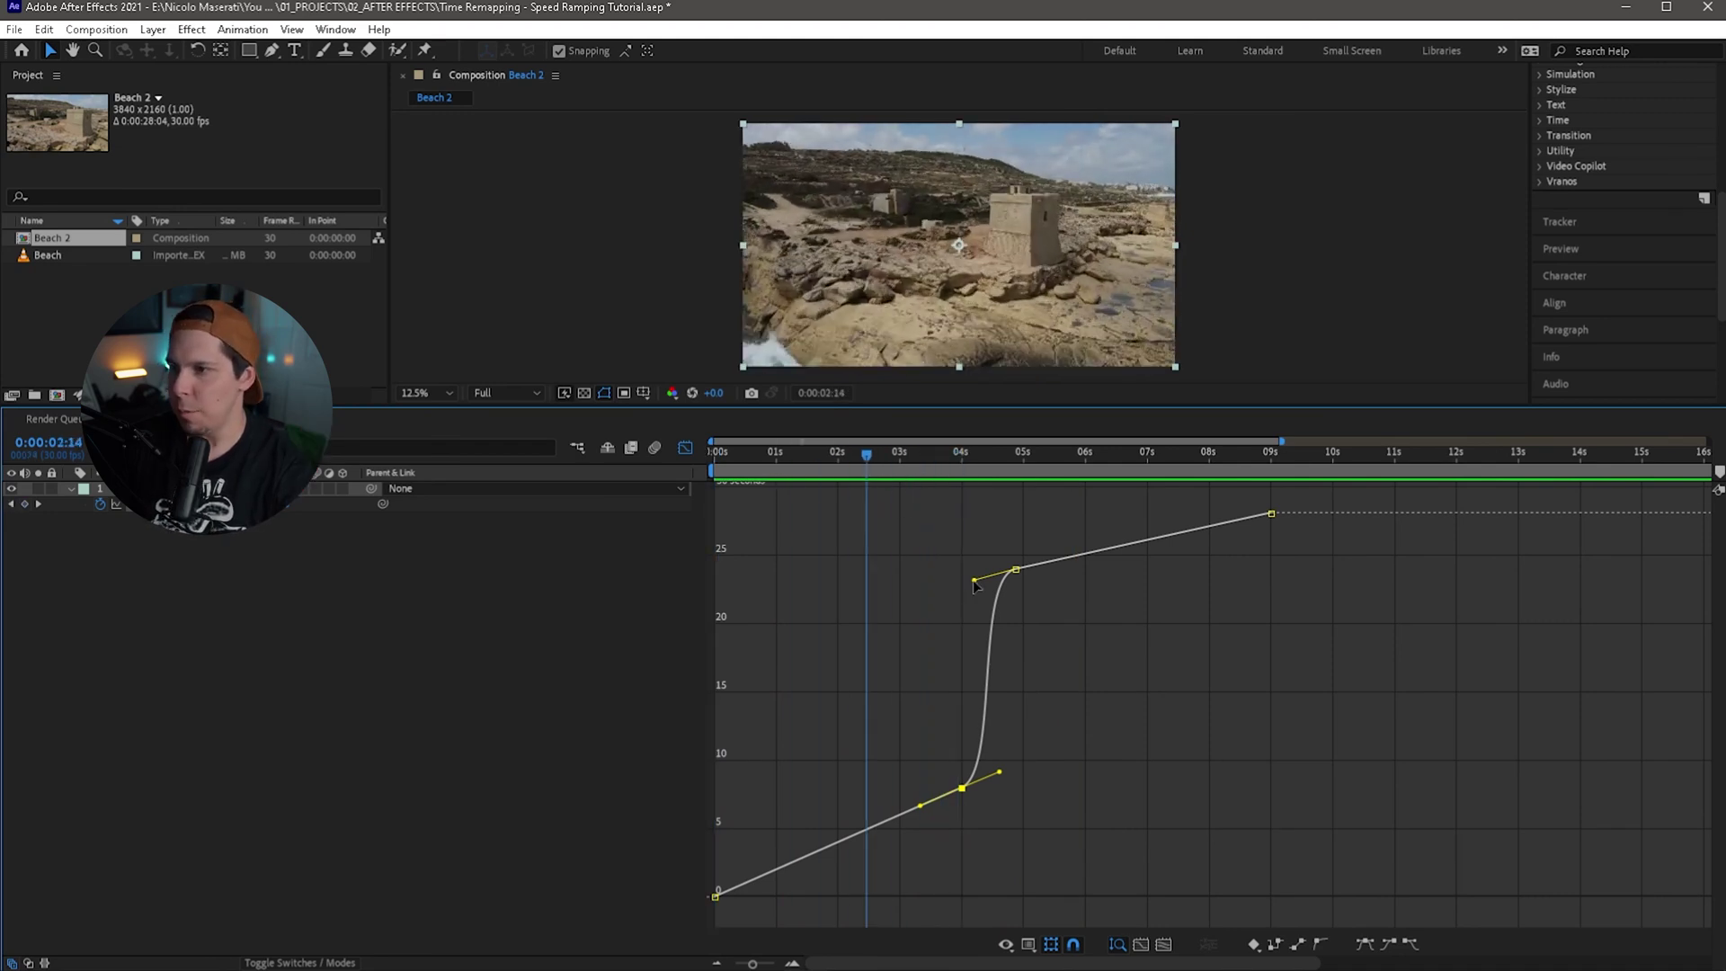
drag(972, 586, 931, 601)
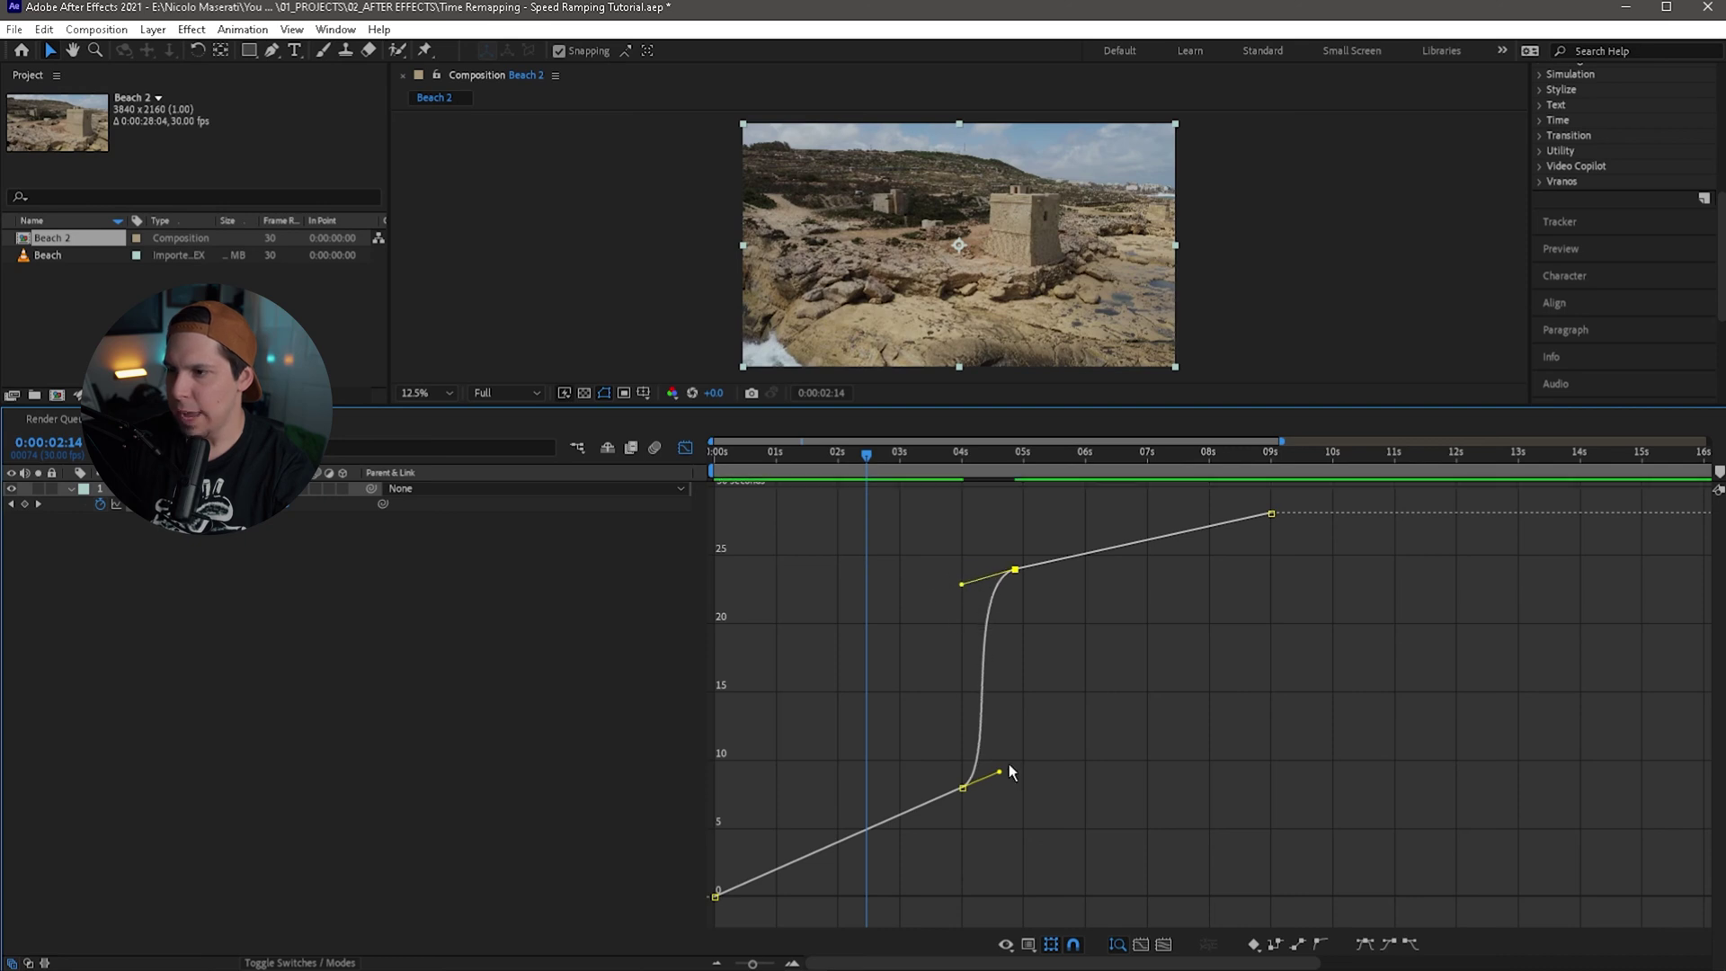
drag(996, 773, 1027, 755)
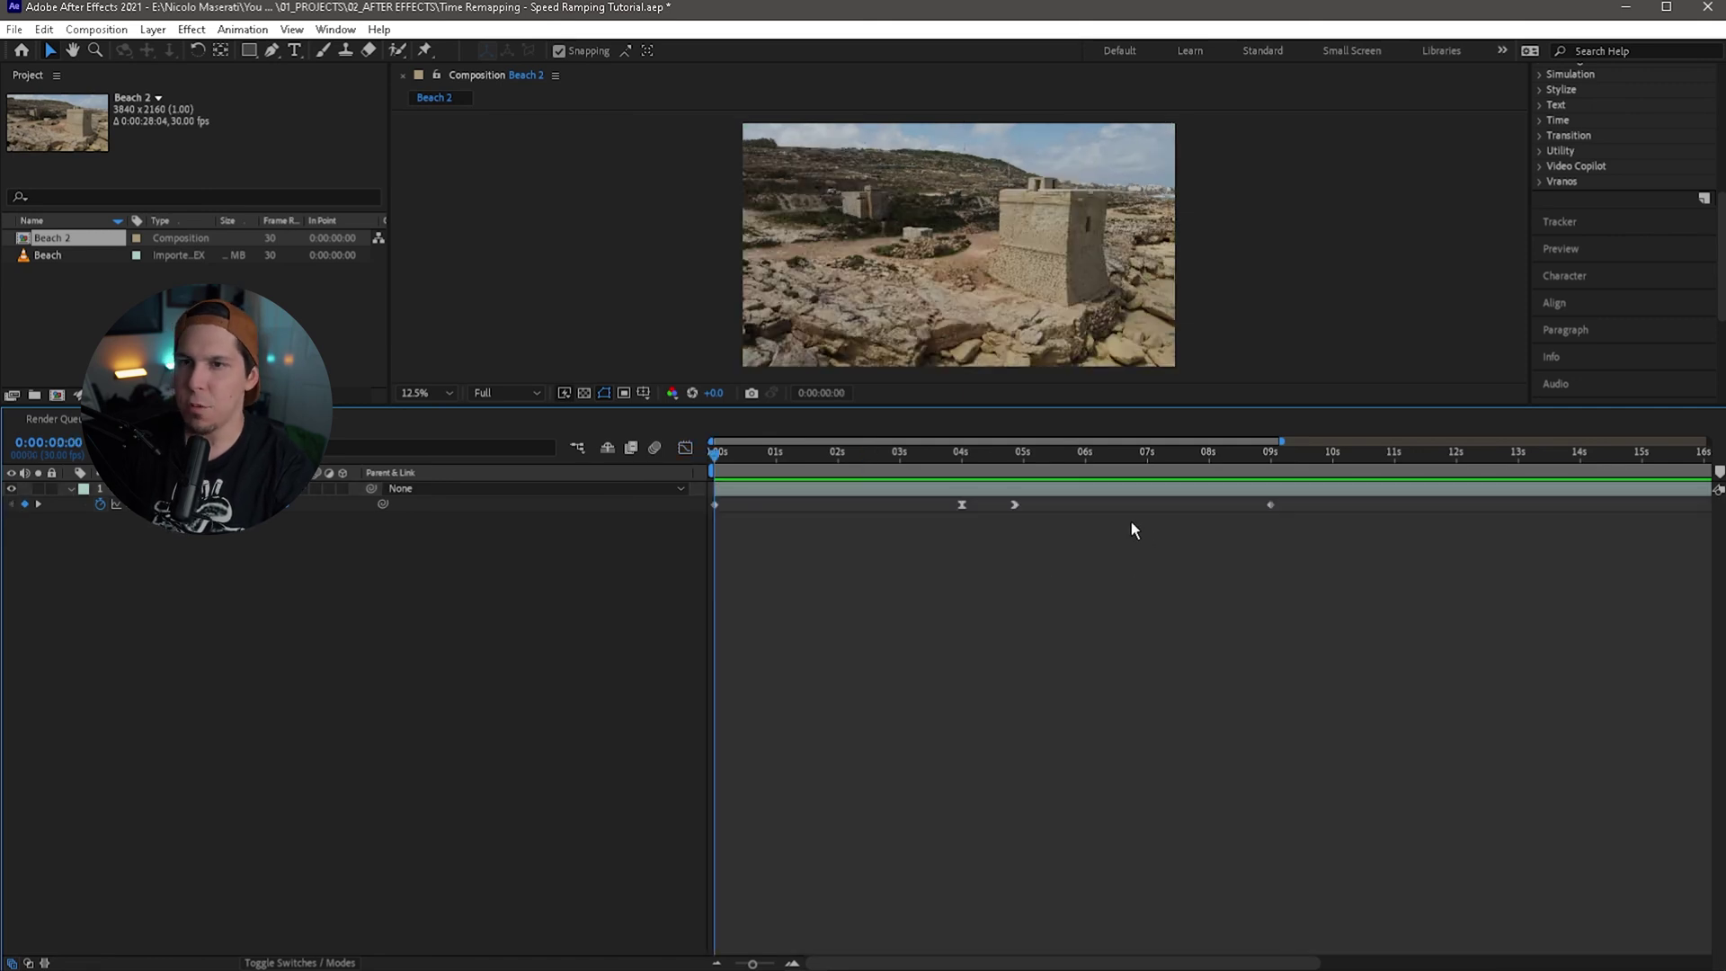
Step: Search the effects for 'motio' and drag CC Force Motion Blur onto the Beach clip
click(1548, 213)
scroll(1638, 196, up, 10)
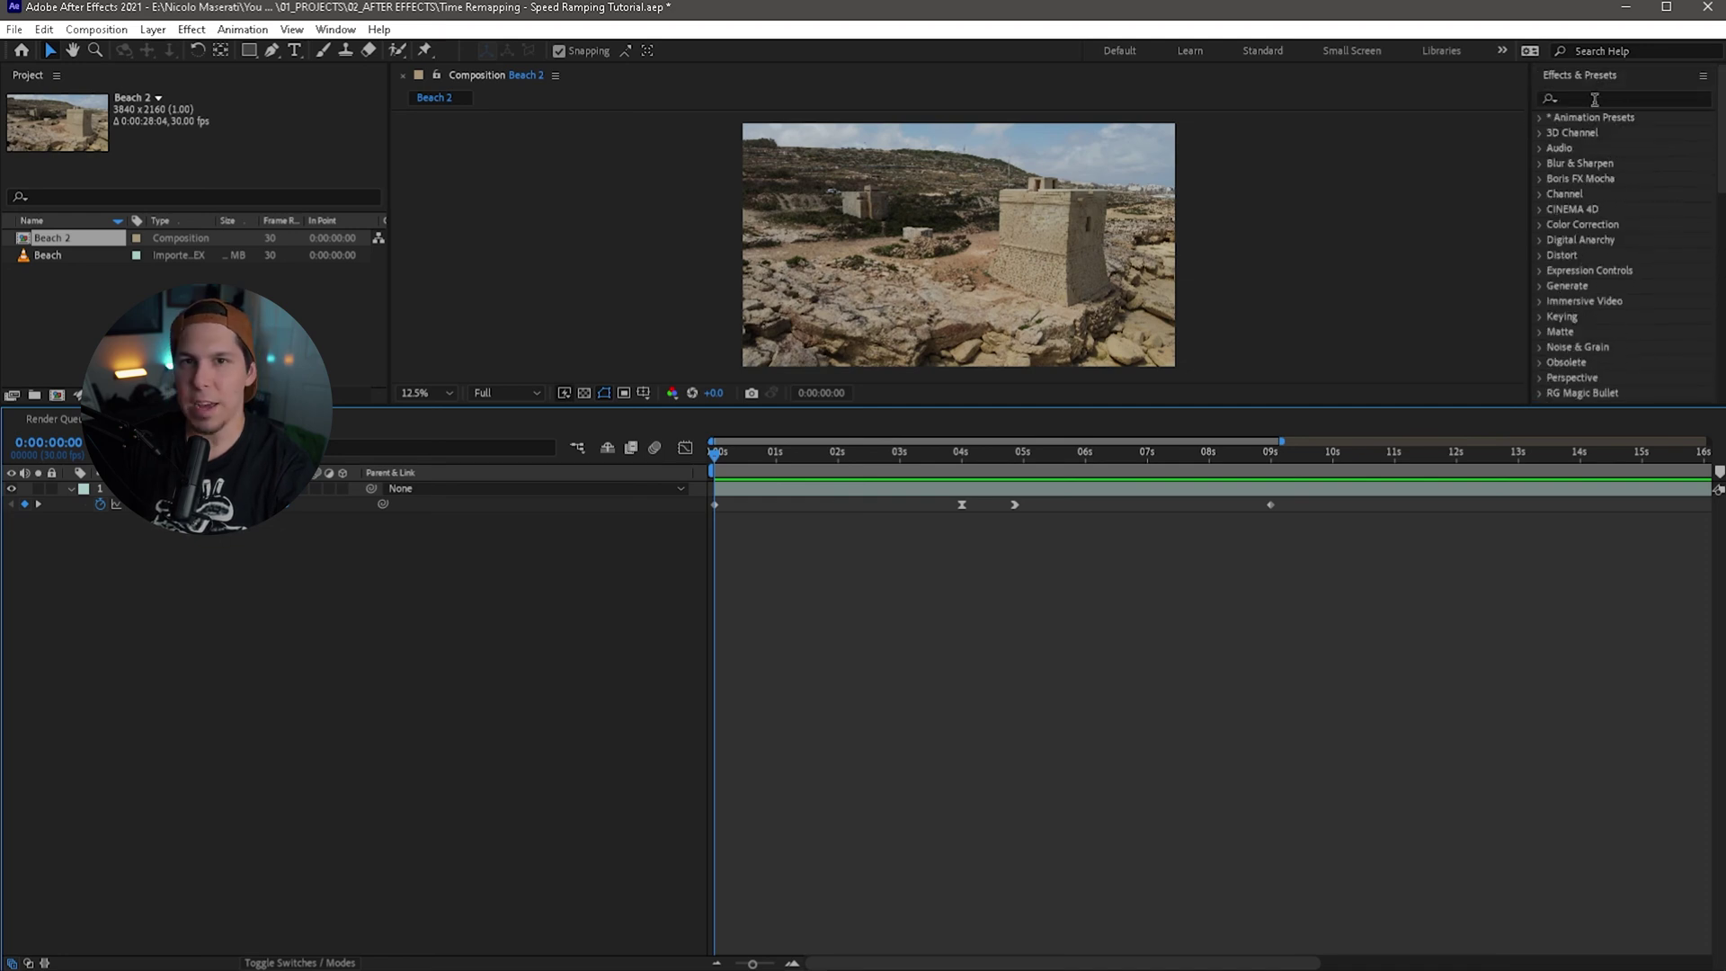
click(1594, 99)
text(motion)
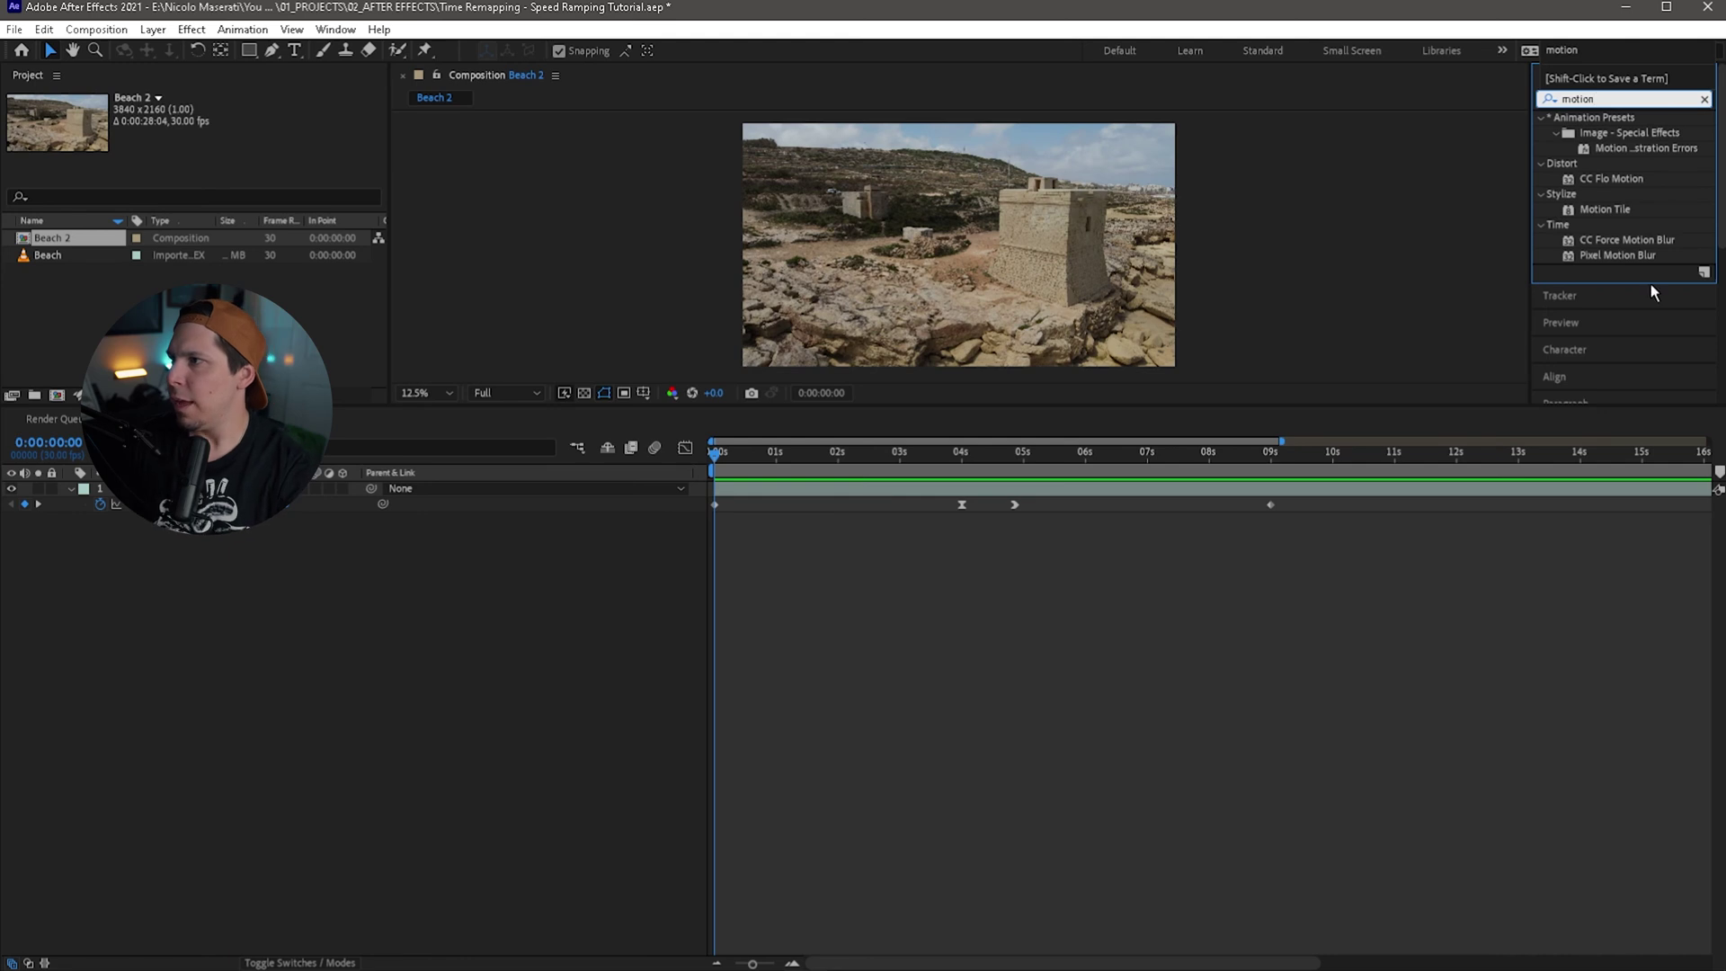
click(1625, 239)
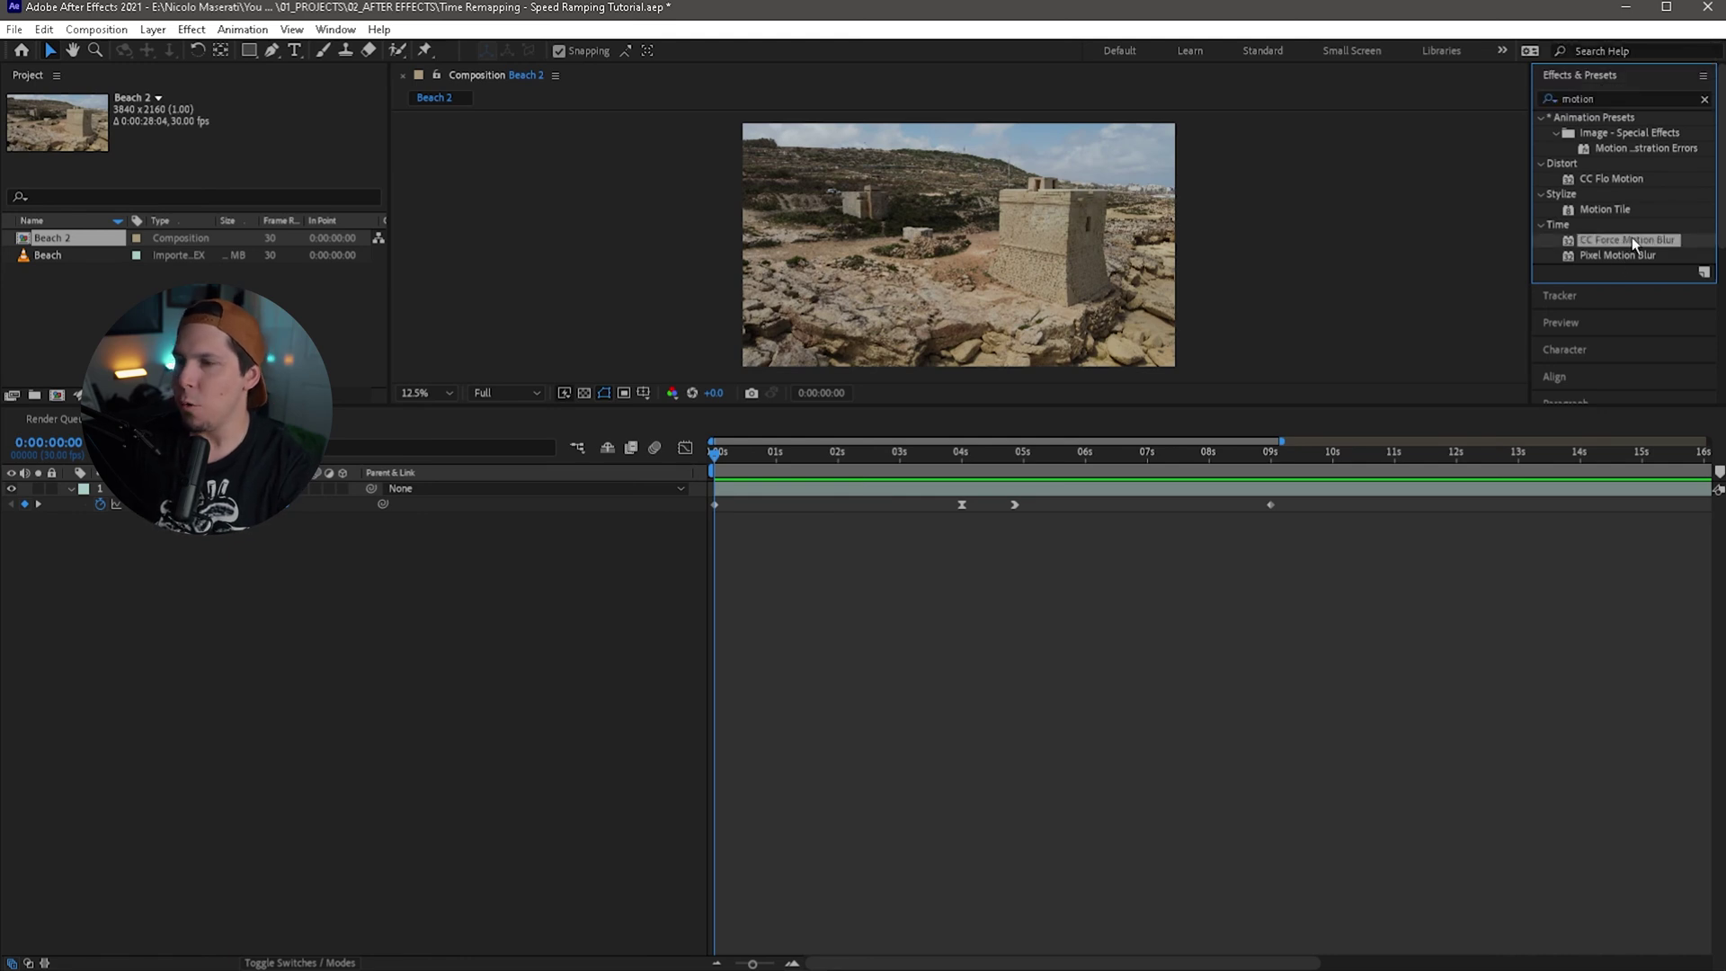
drag(1636, 237, 1005, 259)
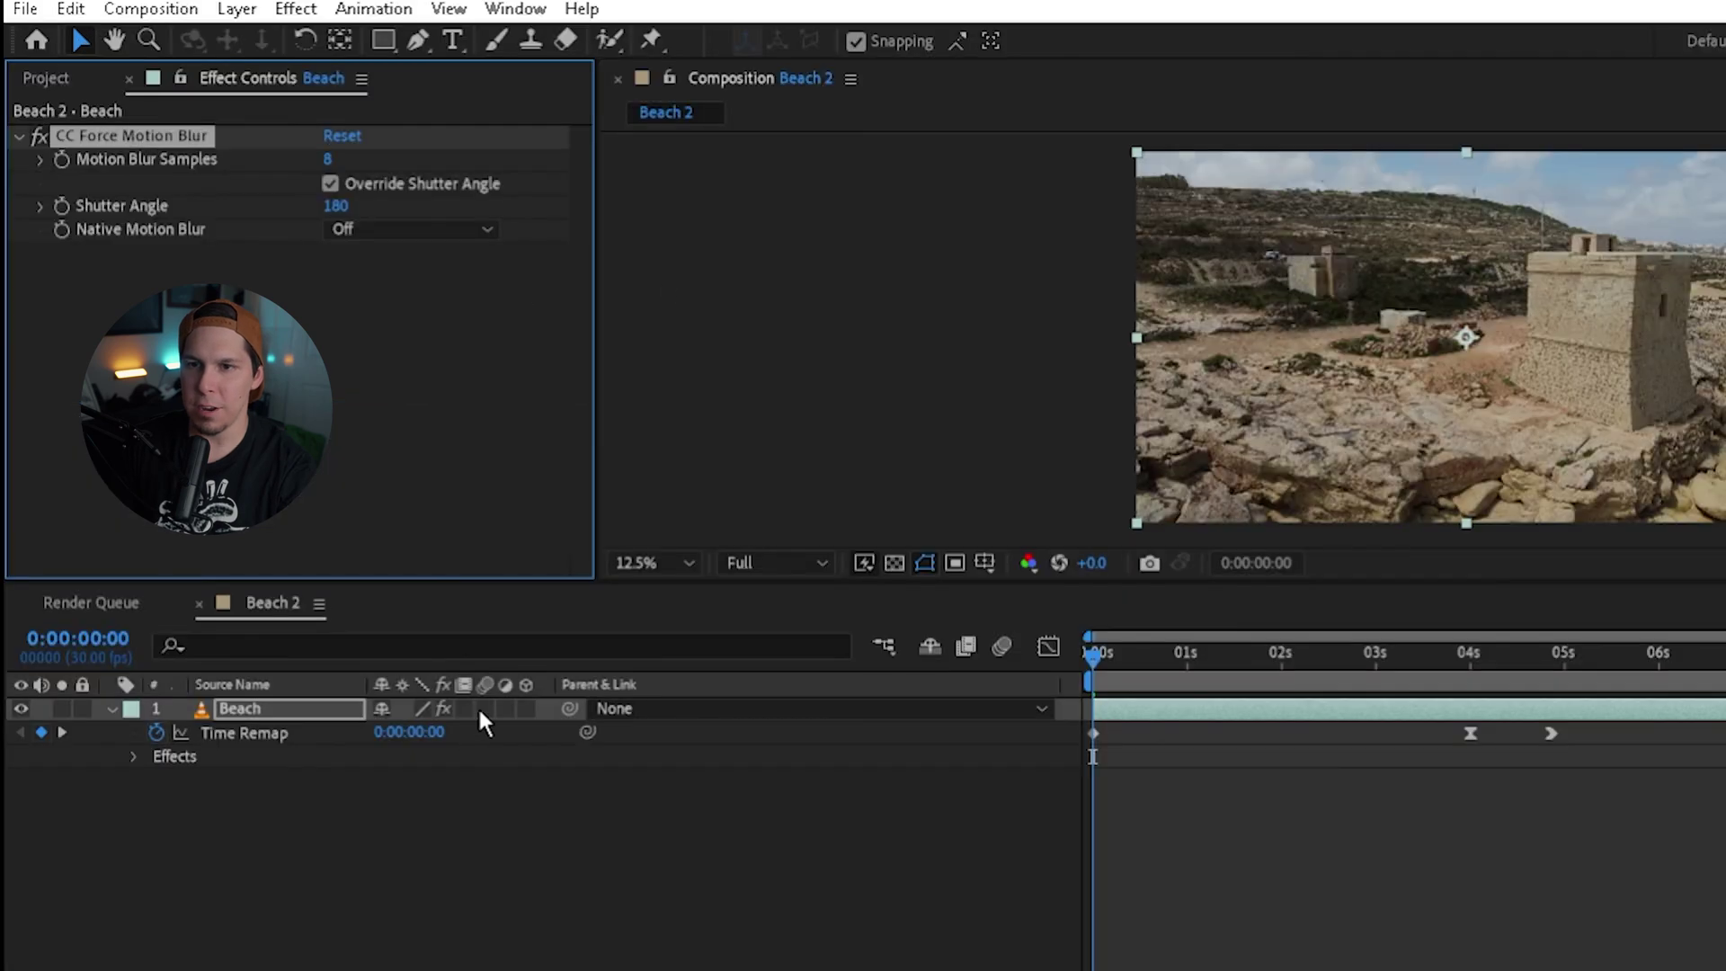
Step: Turn on the Beach layer's Motion Blur switch and end the work area at 9:01
click(484, 706)
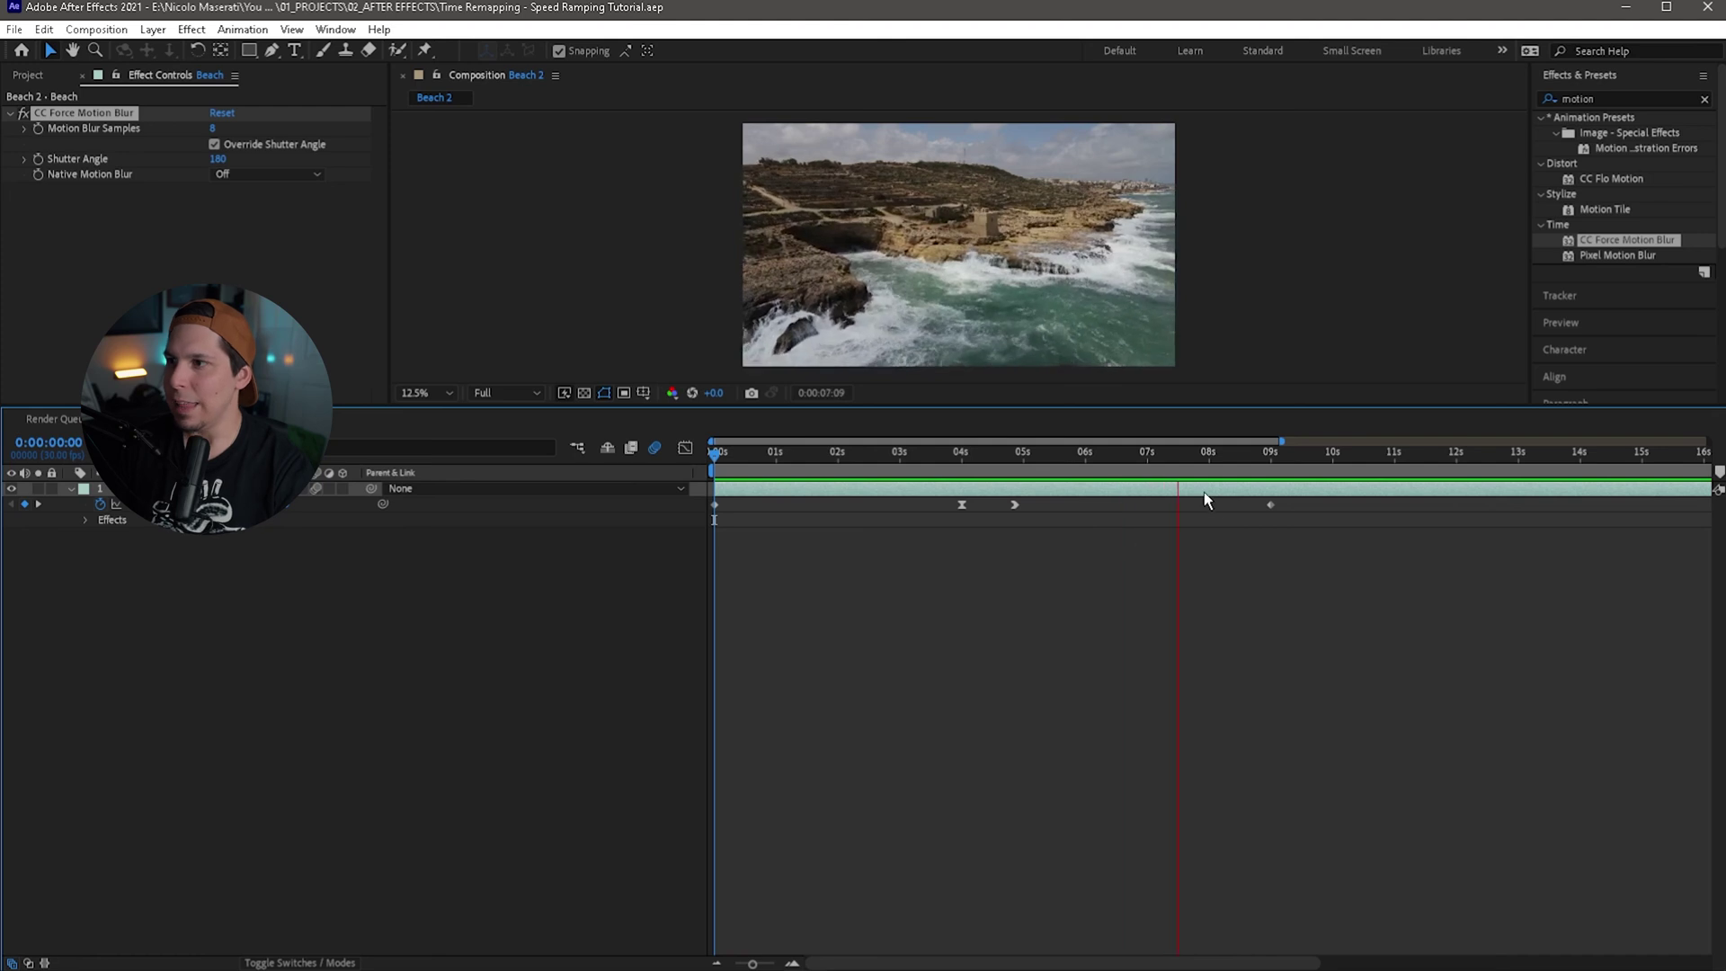
key(space)
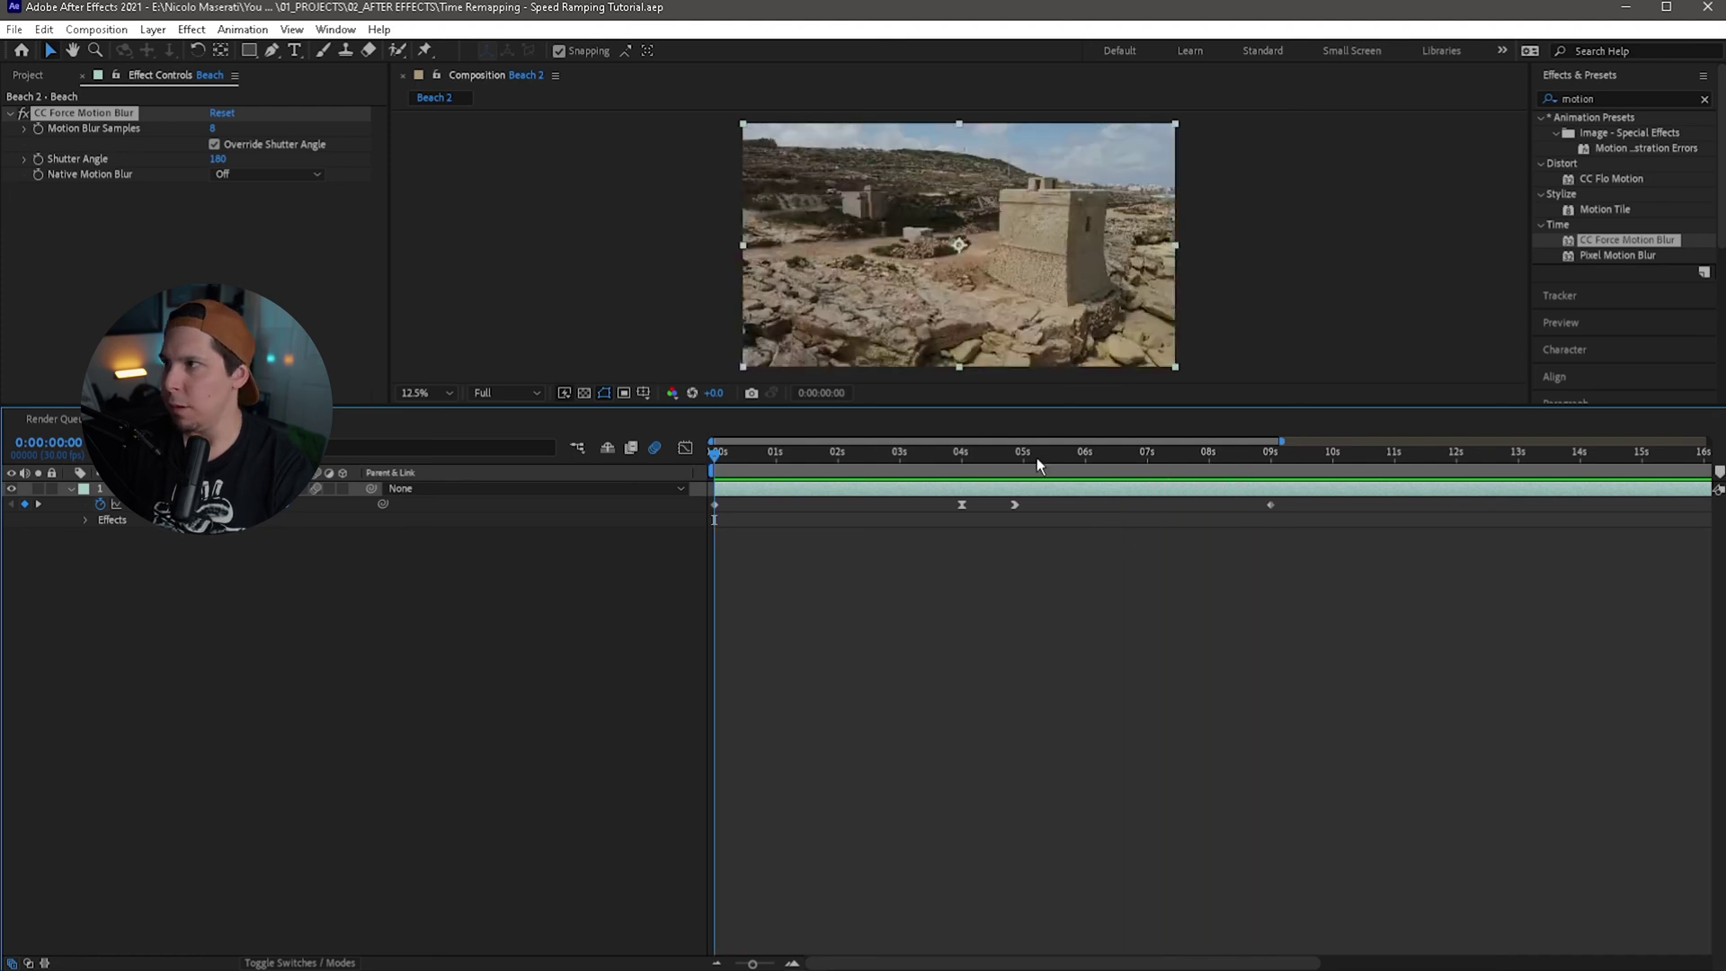
drag(1002, 464, 1273, 486)
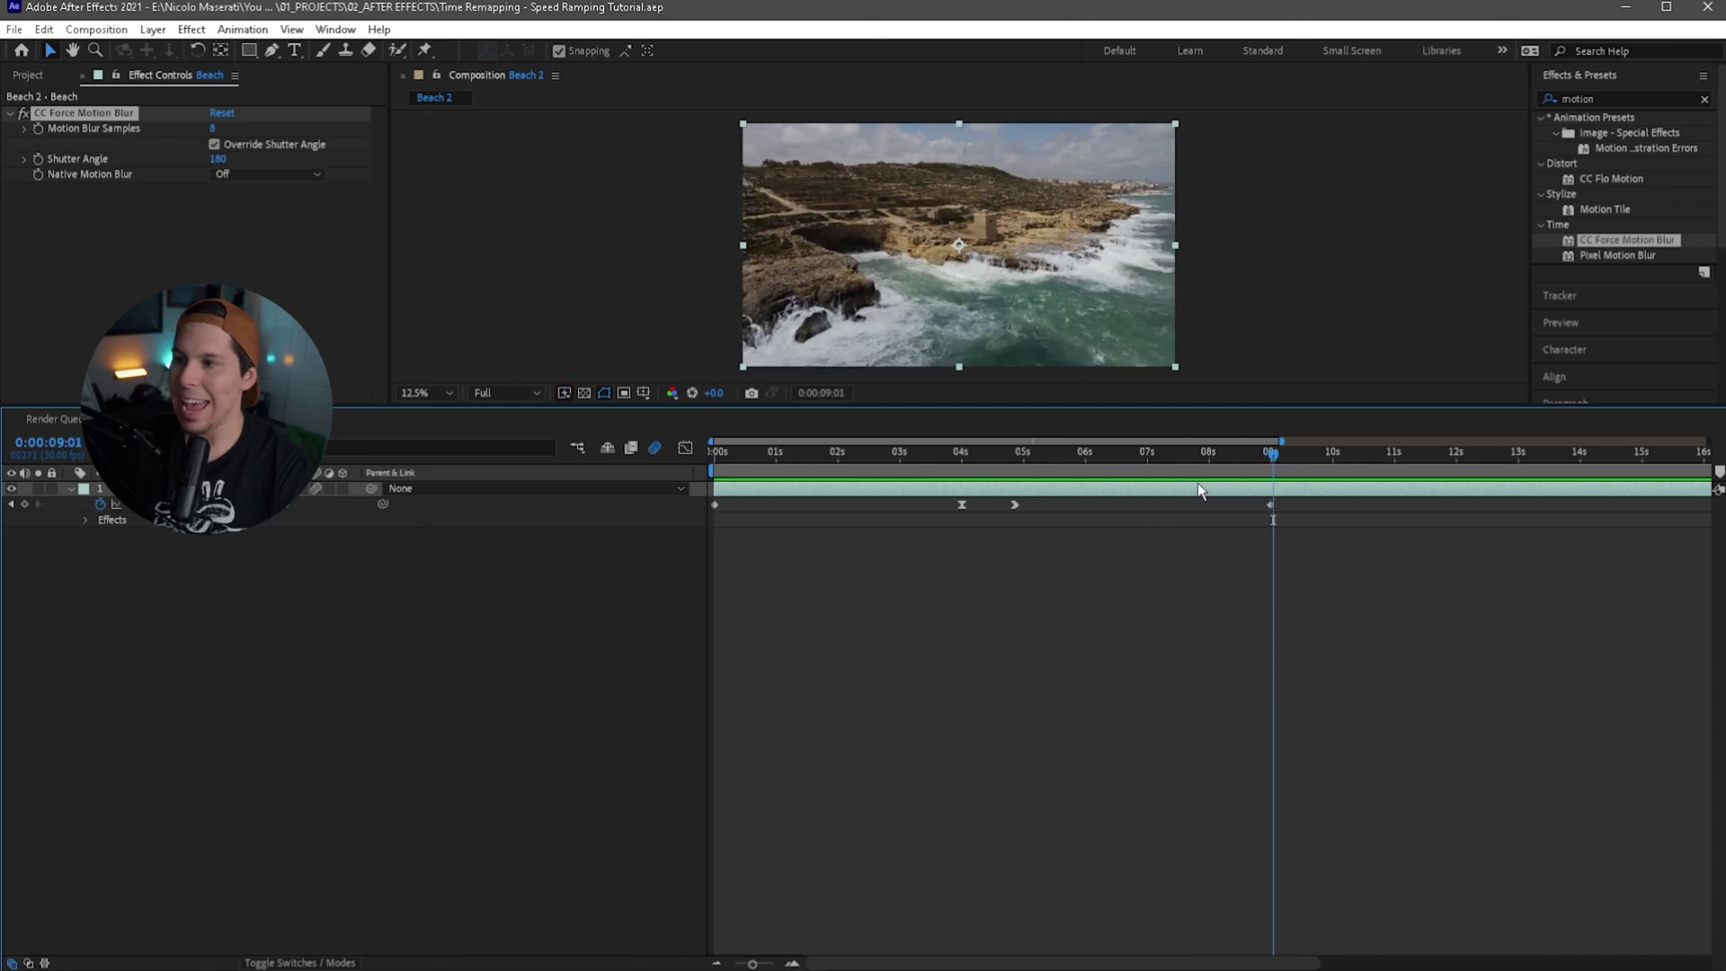
key(n)
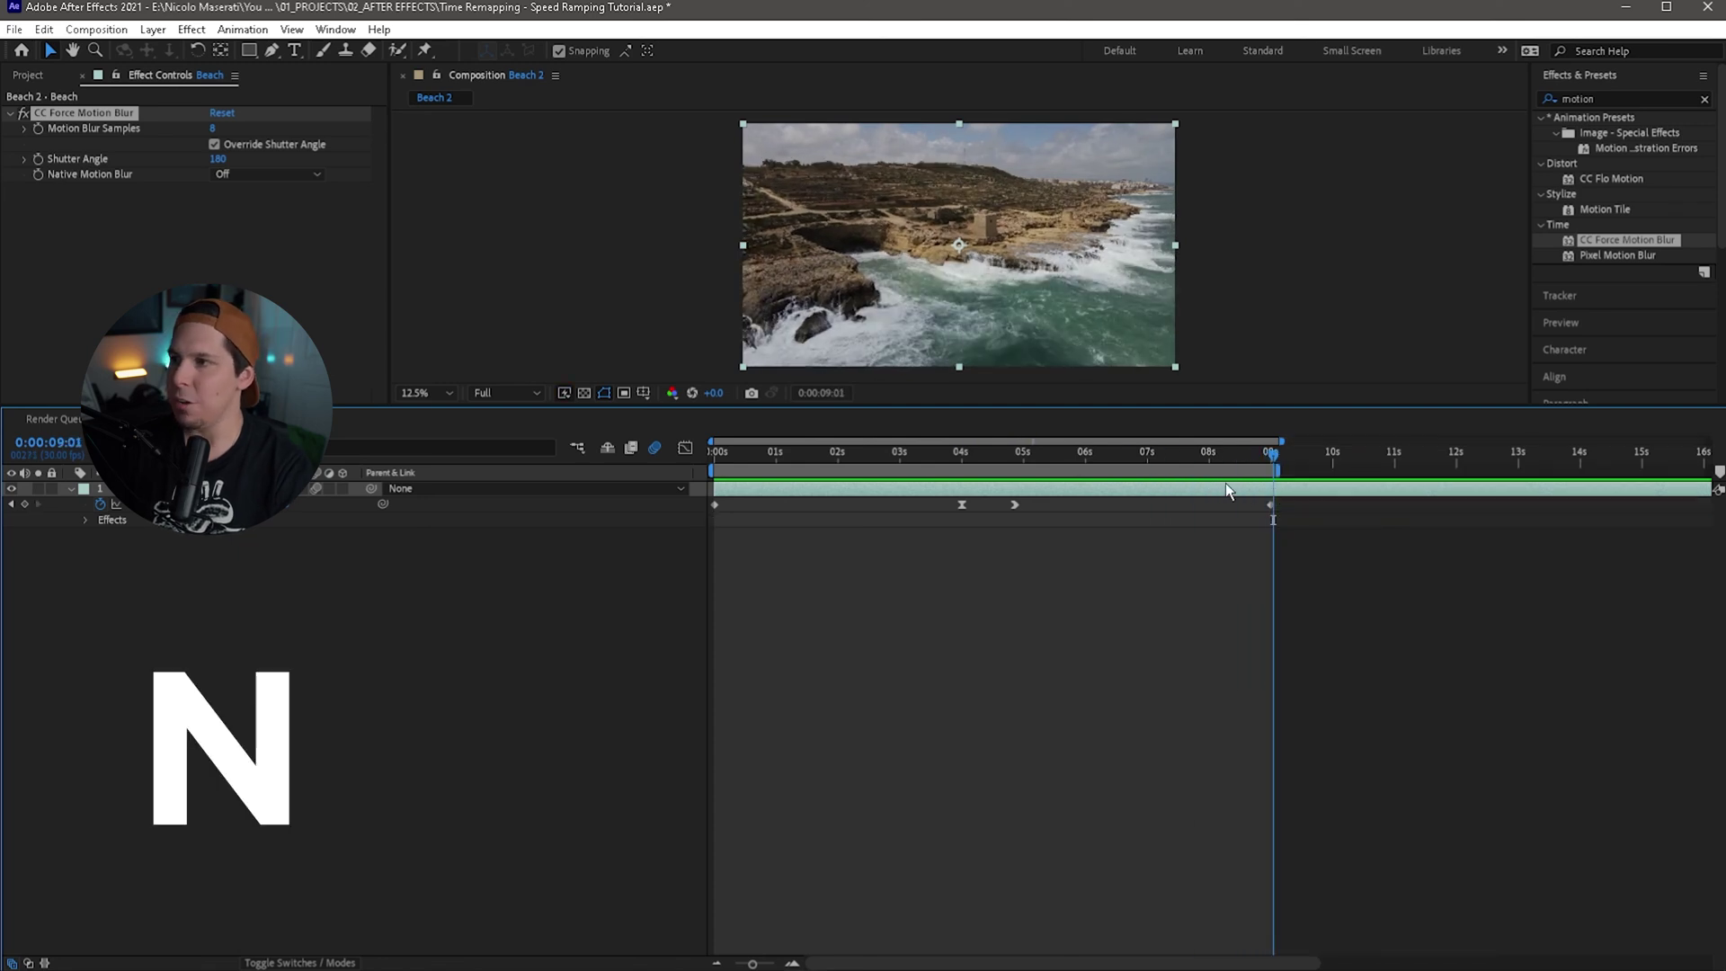
Step: Trim Beach 2 to the work area and preview the blurred speed ramp from the start
right_click(1147, 472)
click(1205, 524)
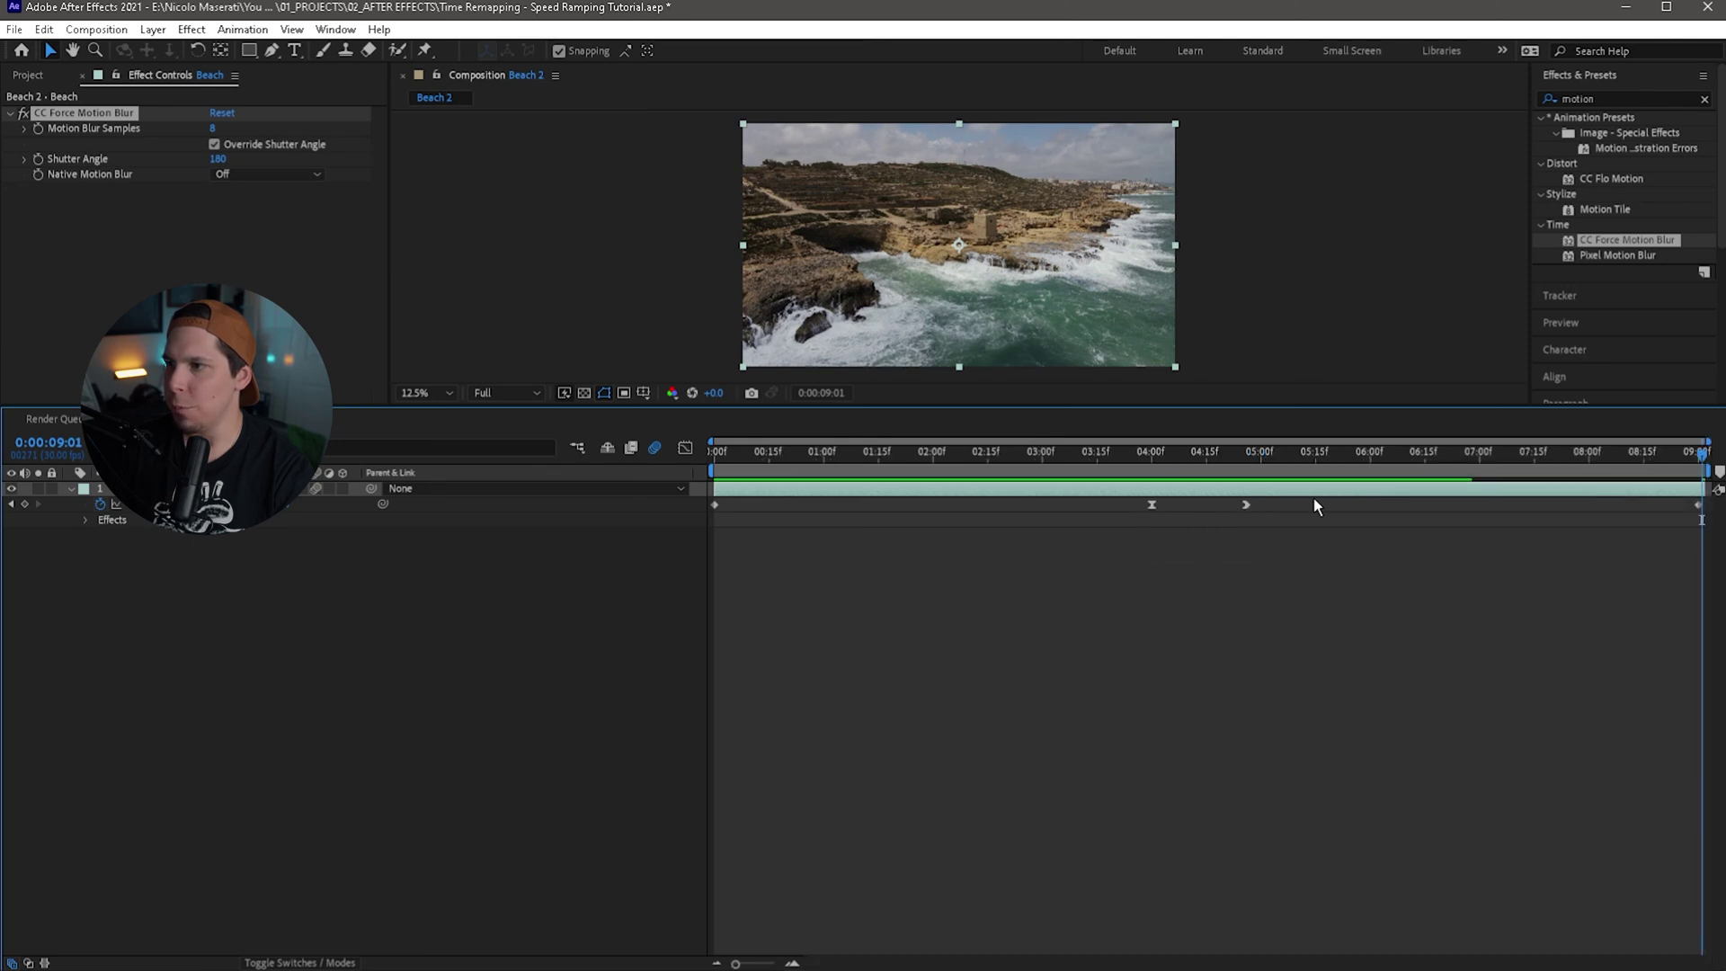
key(Home)
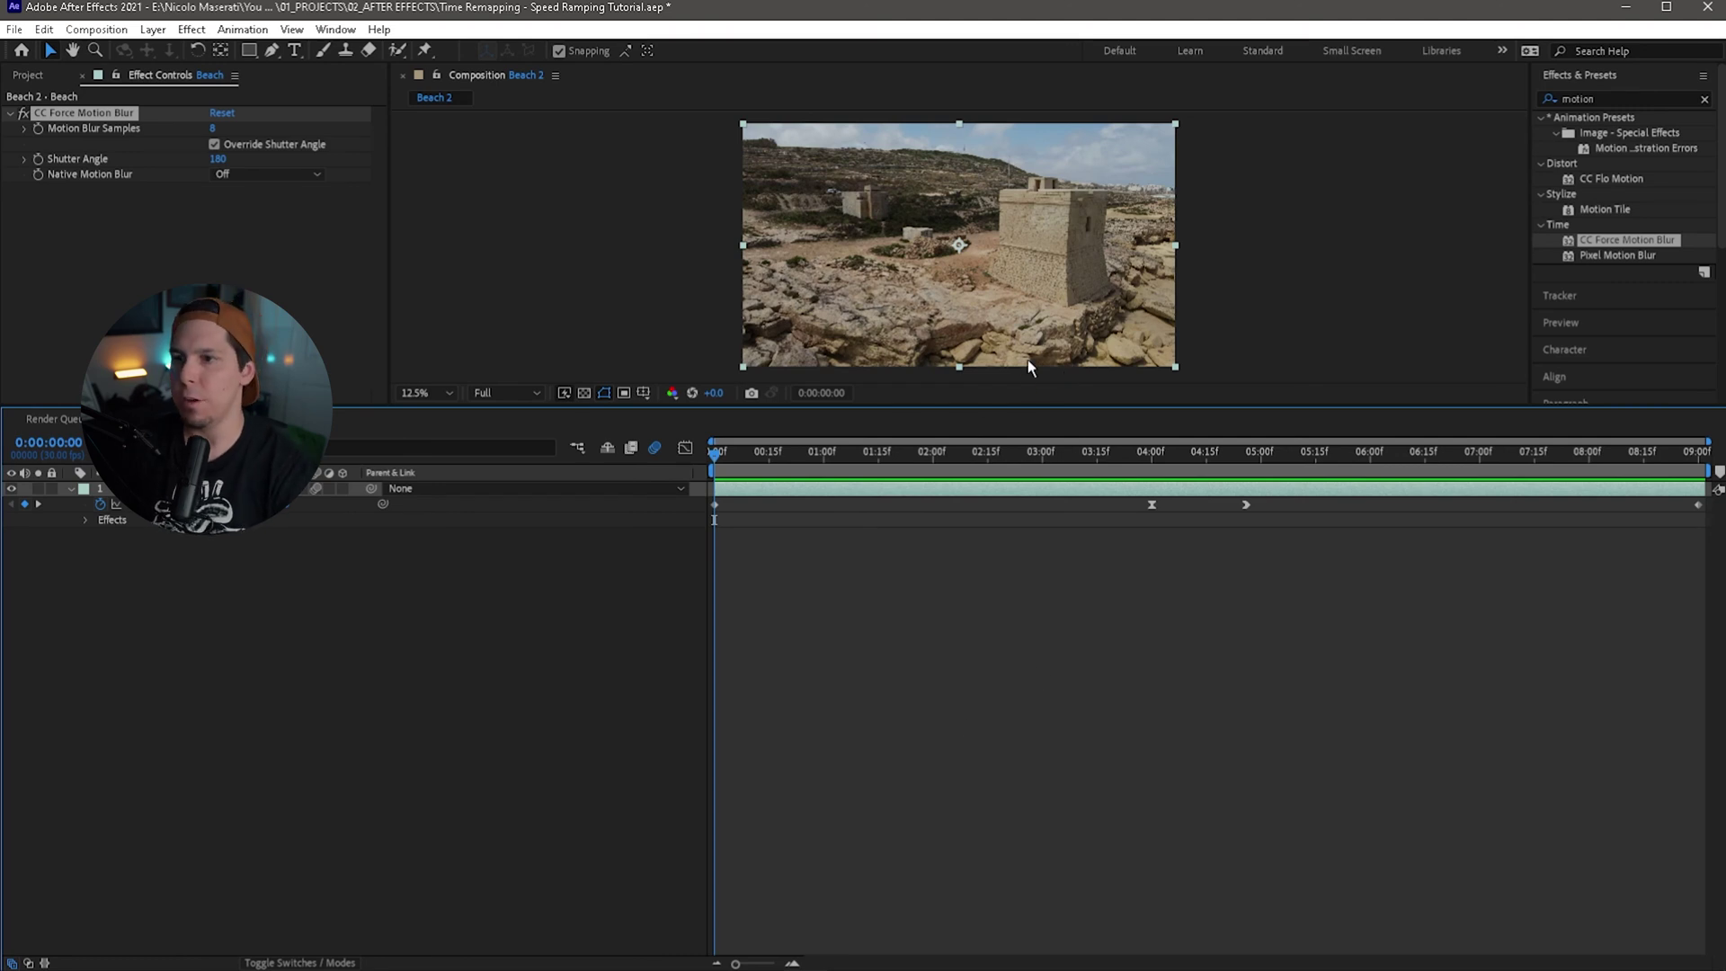
key(space)
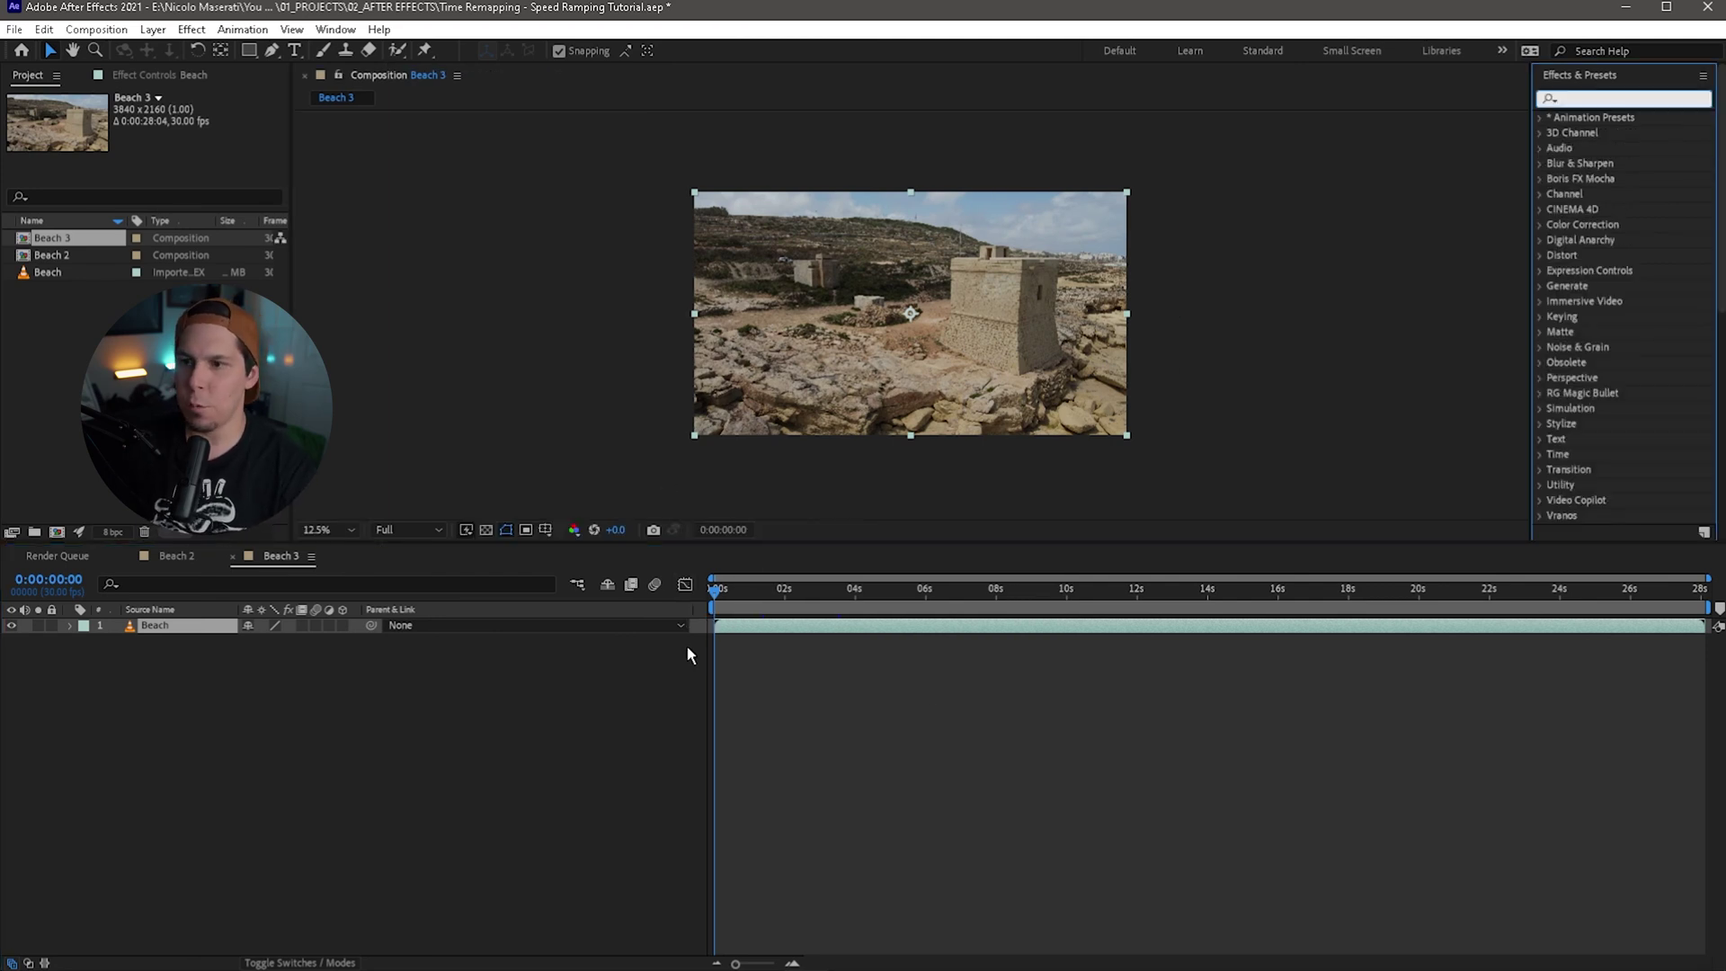
Step: Enable time remapping on the Beach layer in Beach 3
right_click(843, 638)
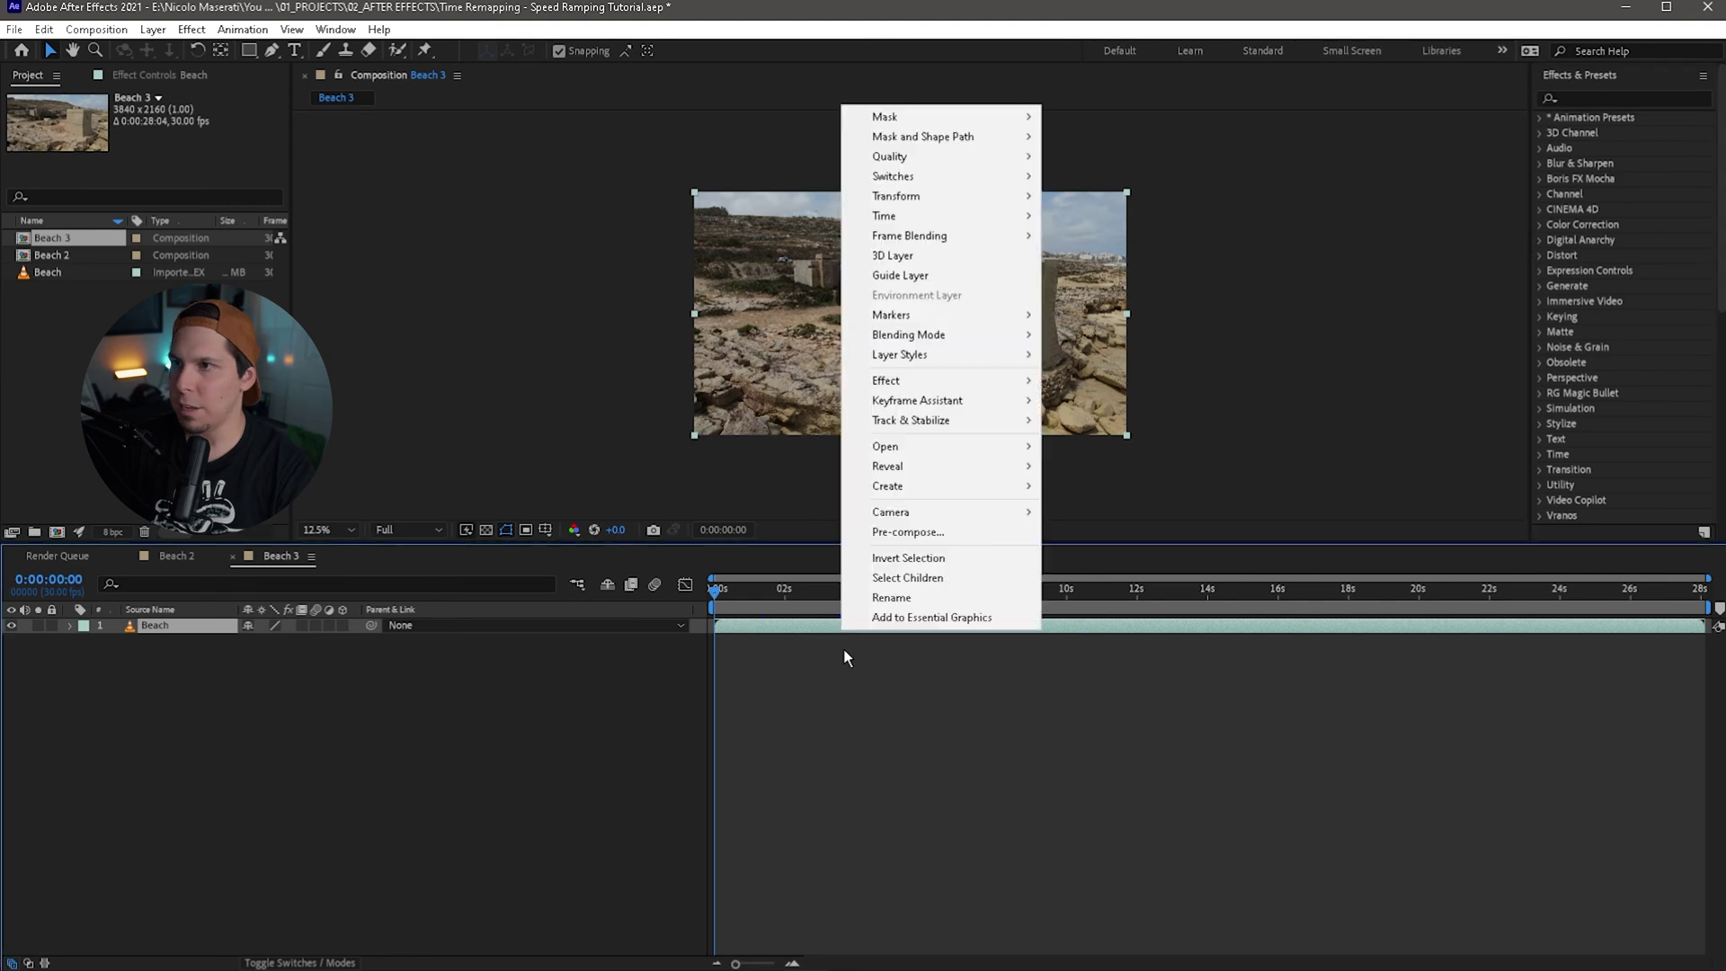
mouse_move(962, 219)
click(1098, 219)
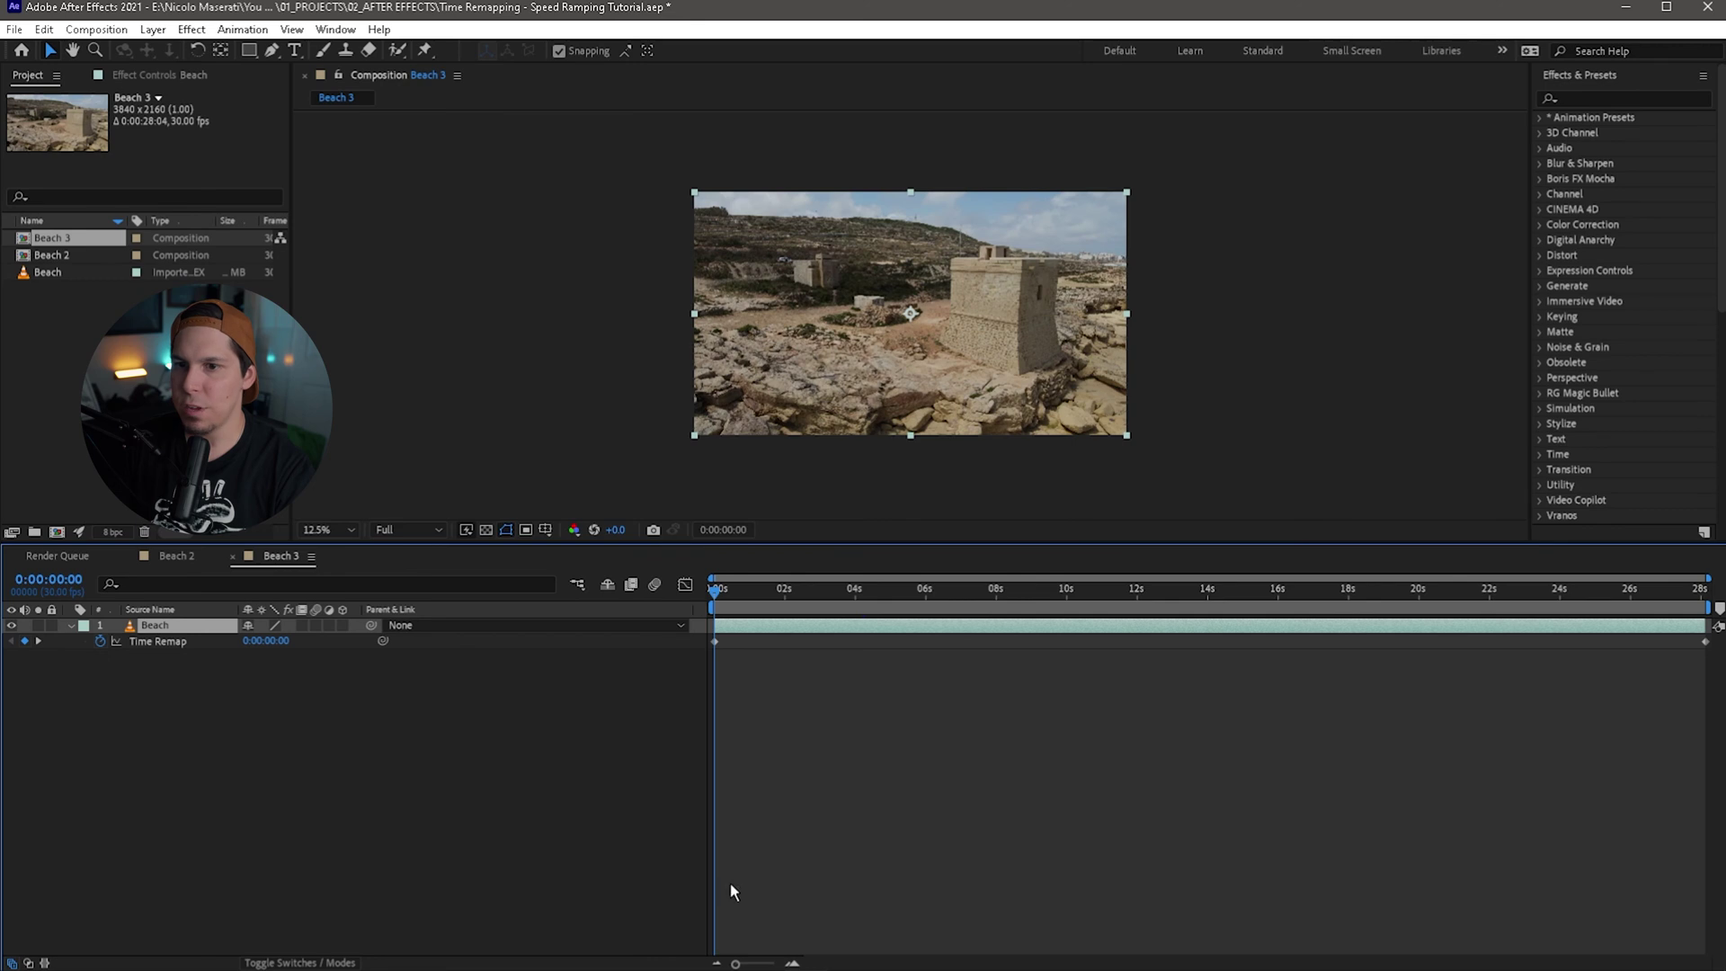
Step: Add Time Remap keyframes at 12s and 16s, then select both to shift them
drag(906, 588, 1703, 588)
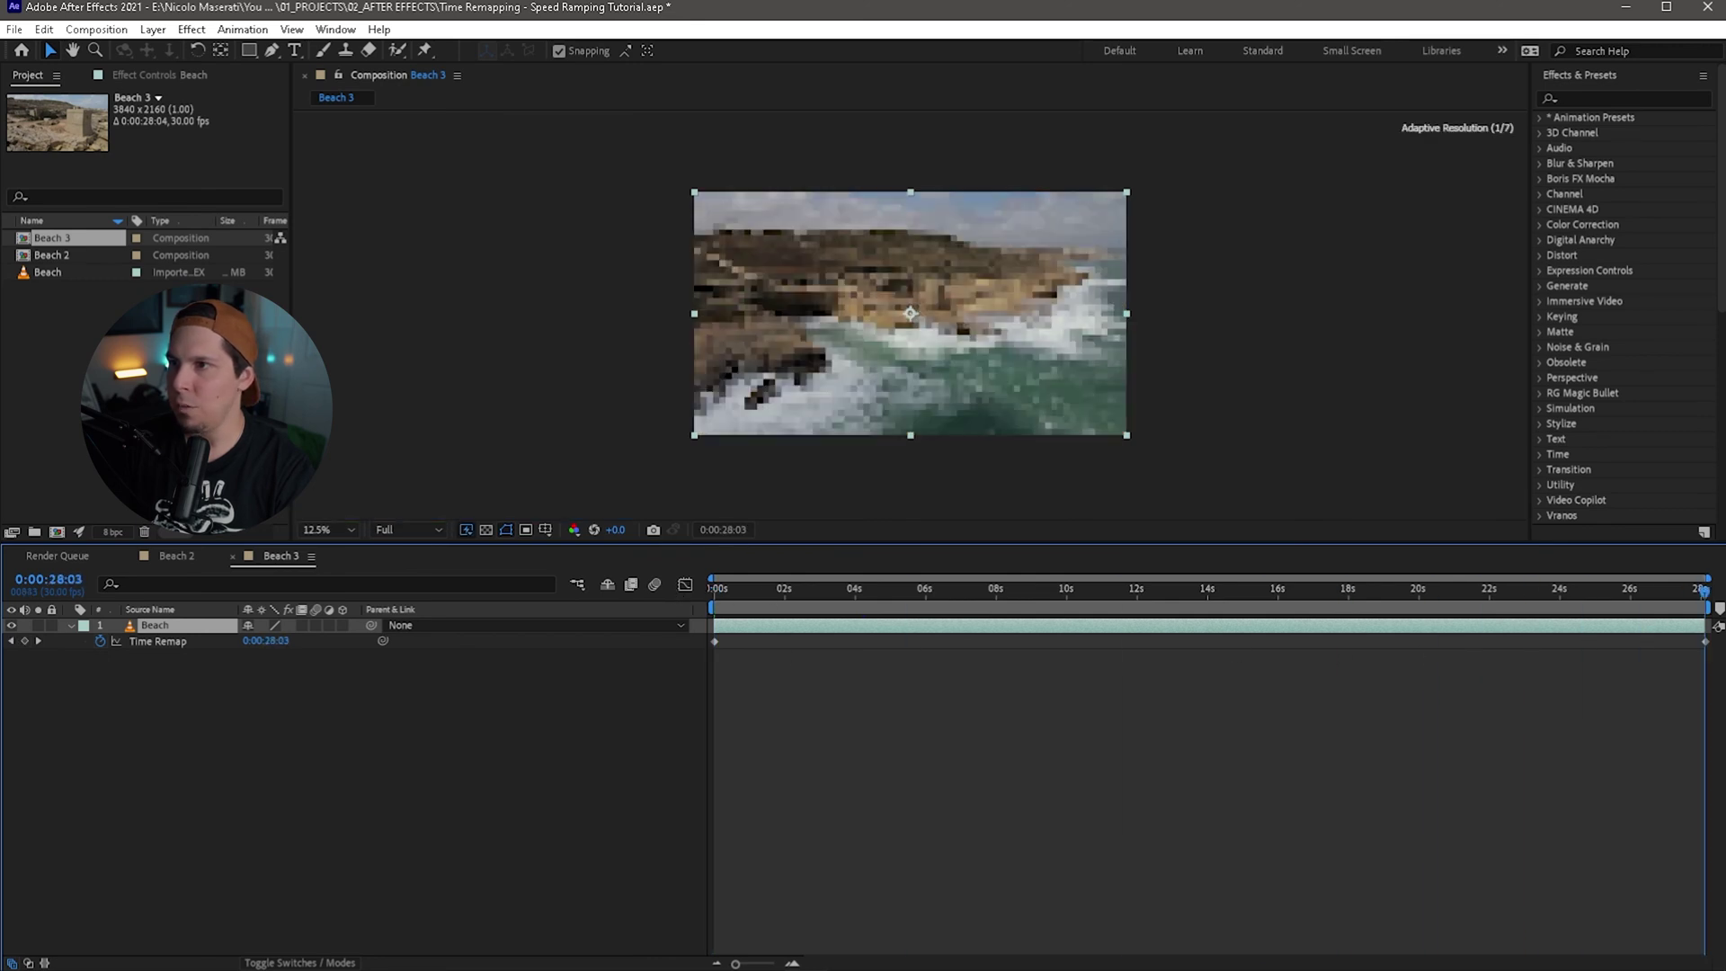
key(Home)
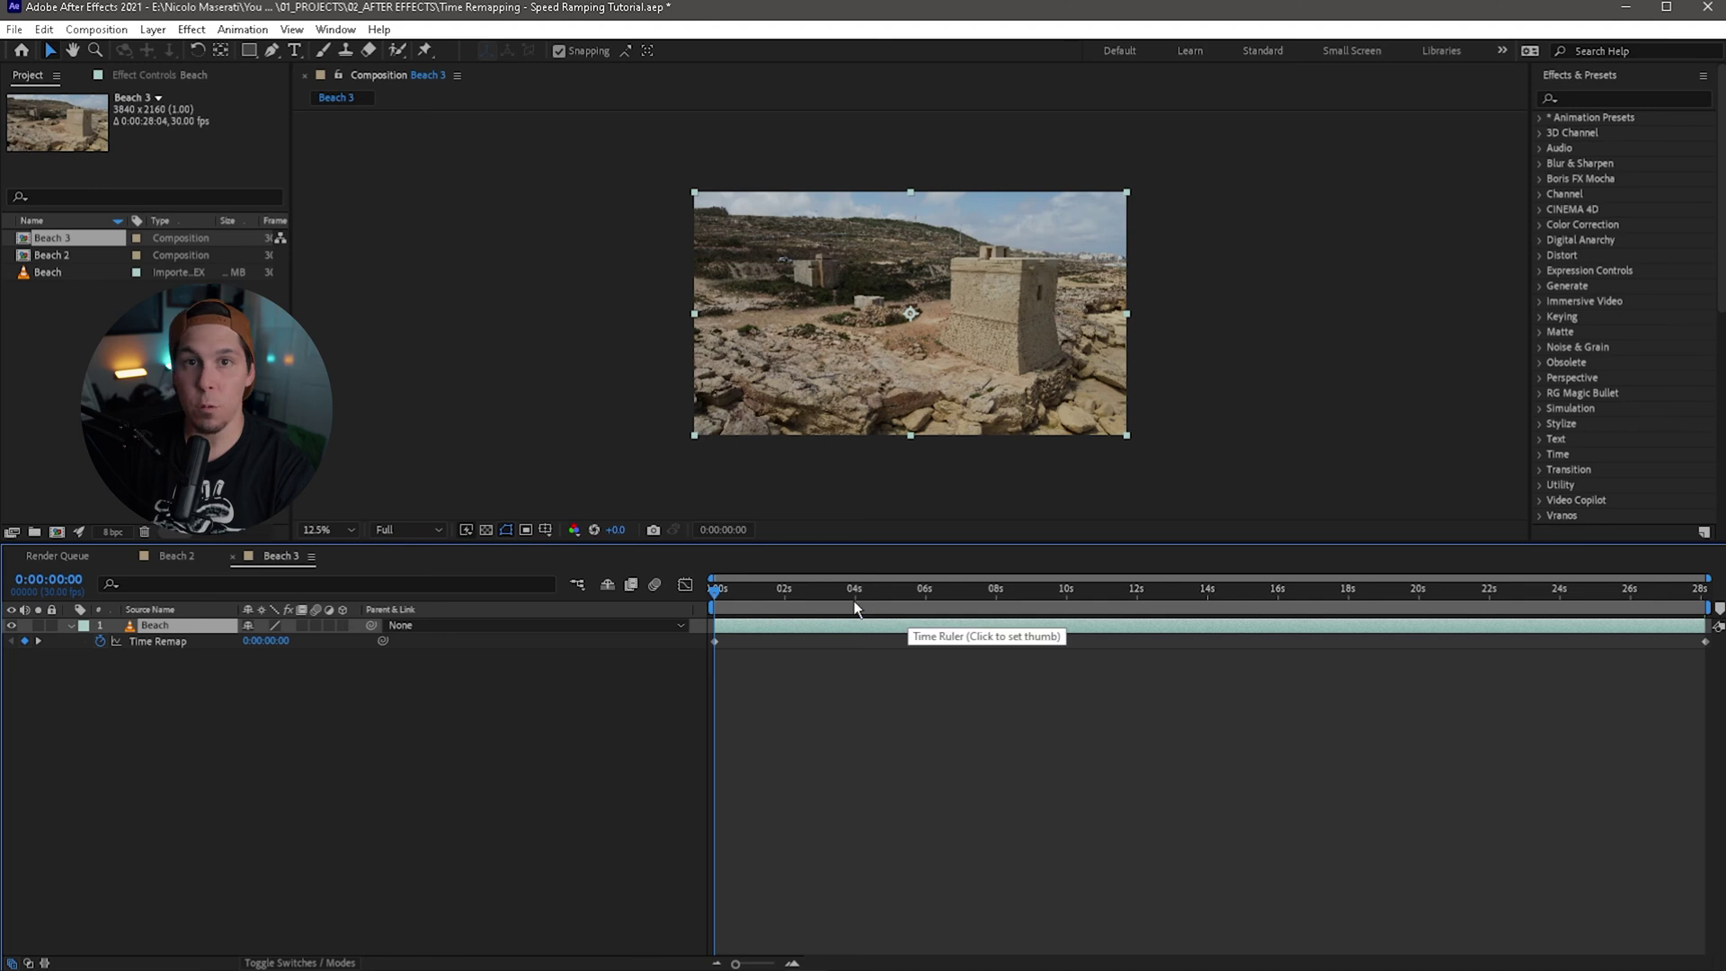
click(899, 609)
drag(899, 611, 962, 626)
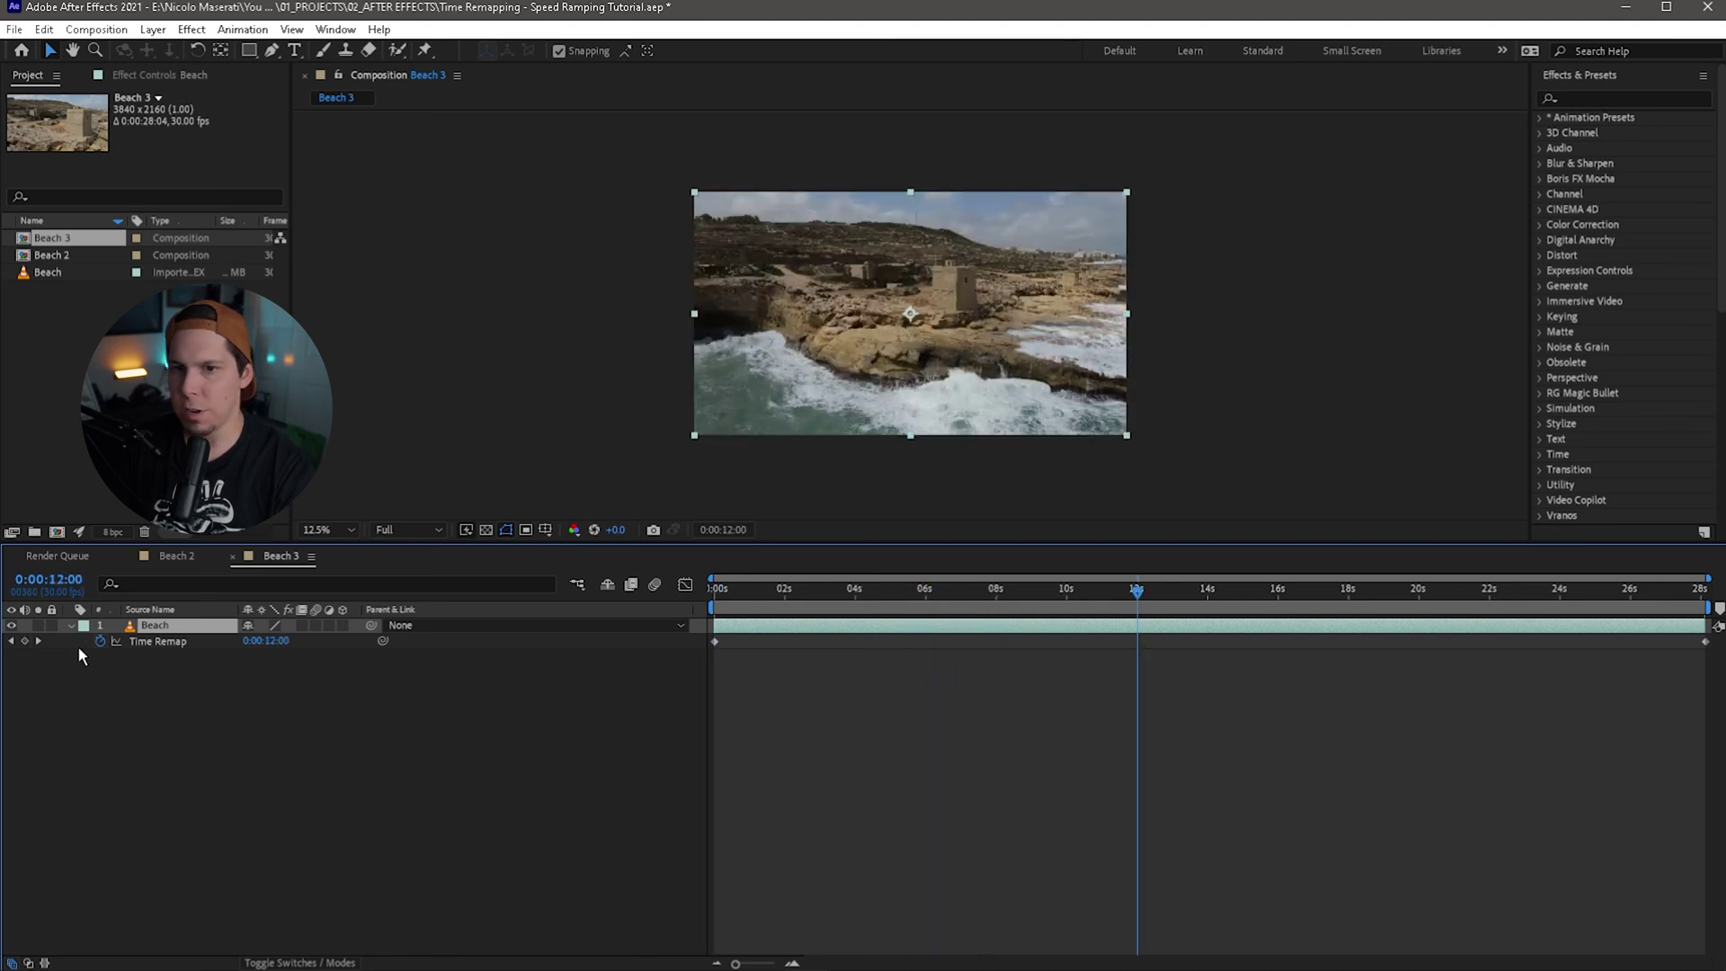
click(25, 642)
drag(1172, 593, 1280, 616)
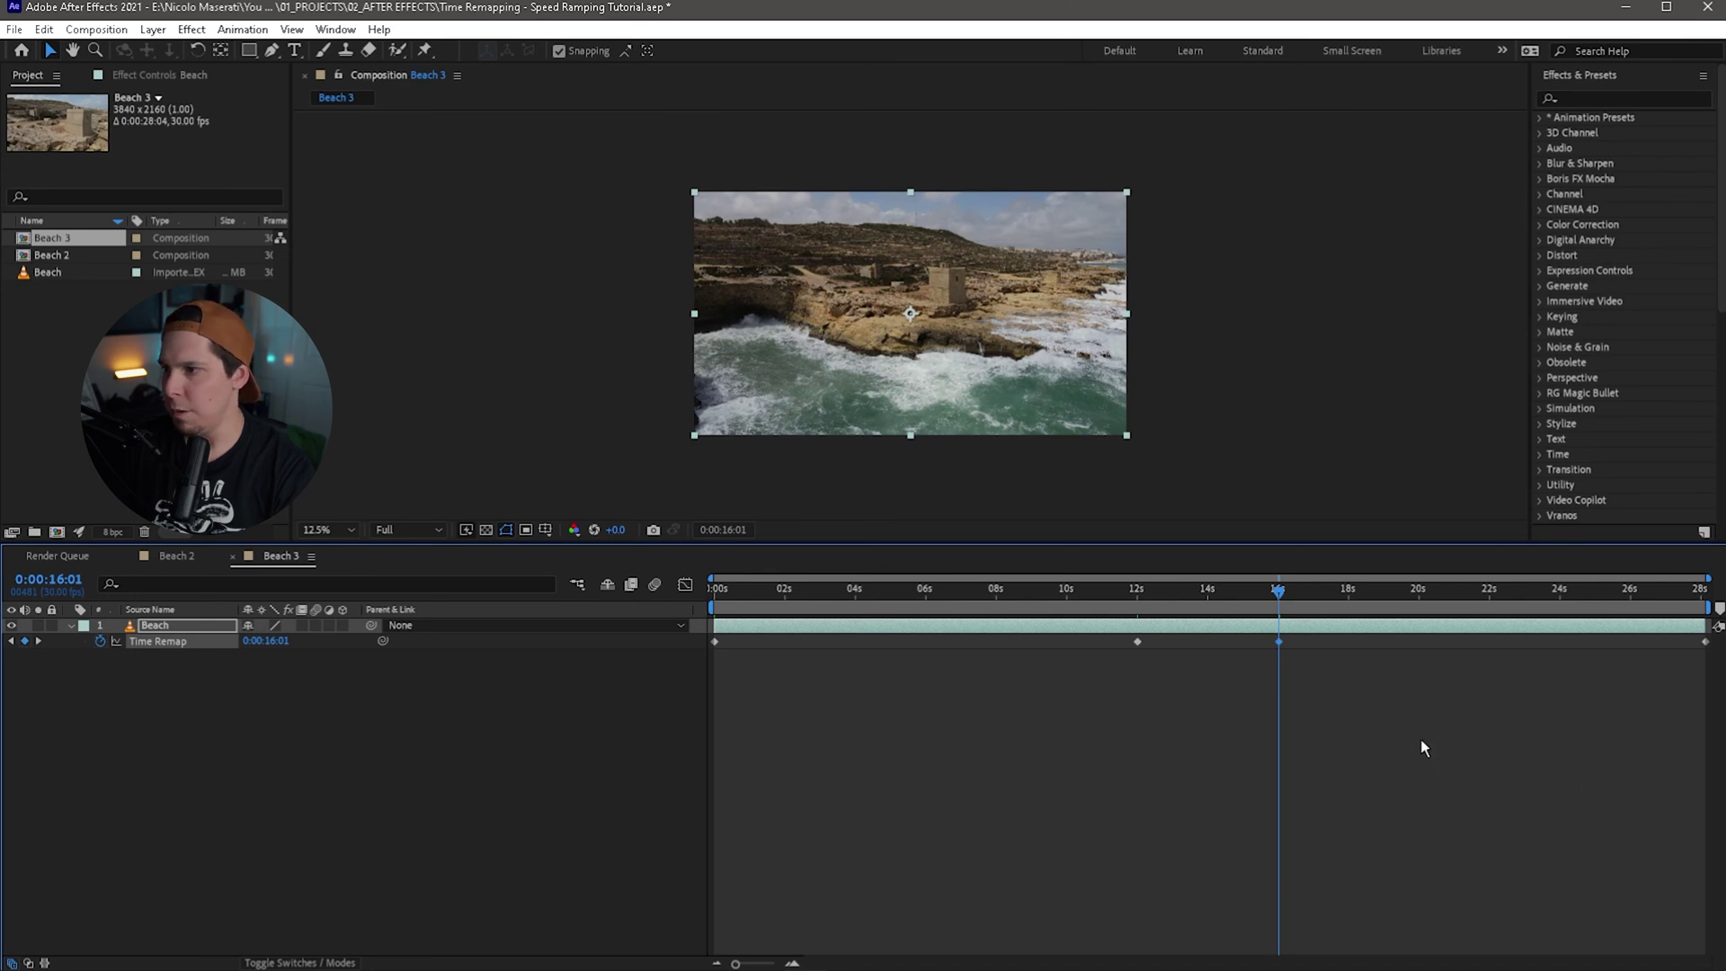
drag(1465, 766, 747, 649)
Step: Move the last Time Remap keyframe to about 6s, preview the ramp, and select all four keyframes
key(Home)
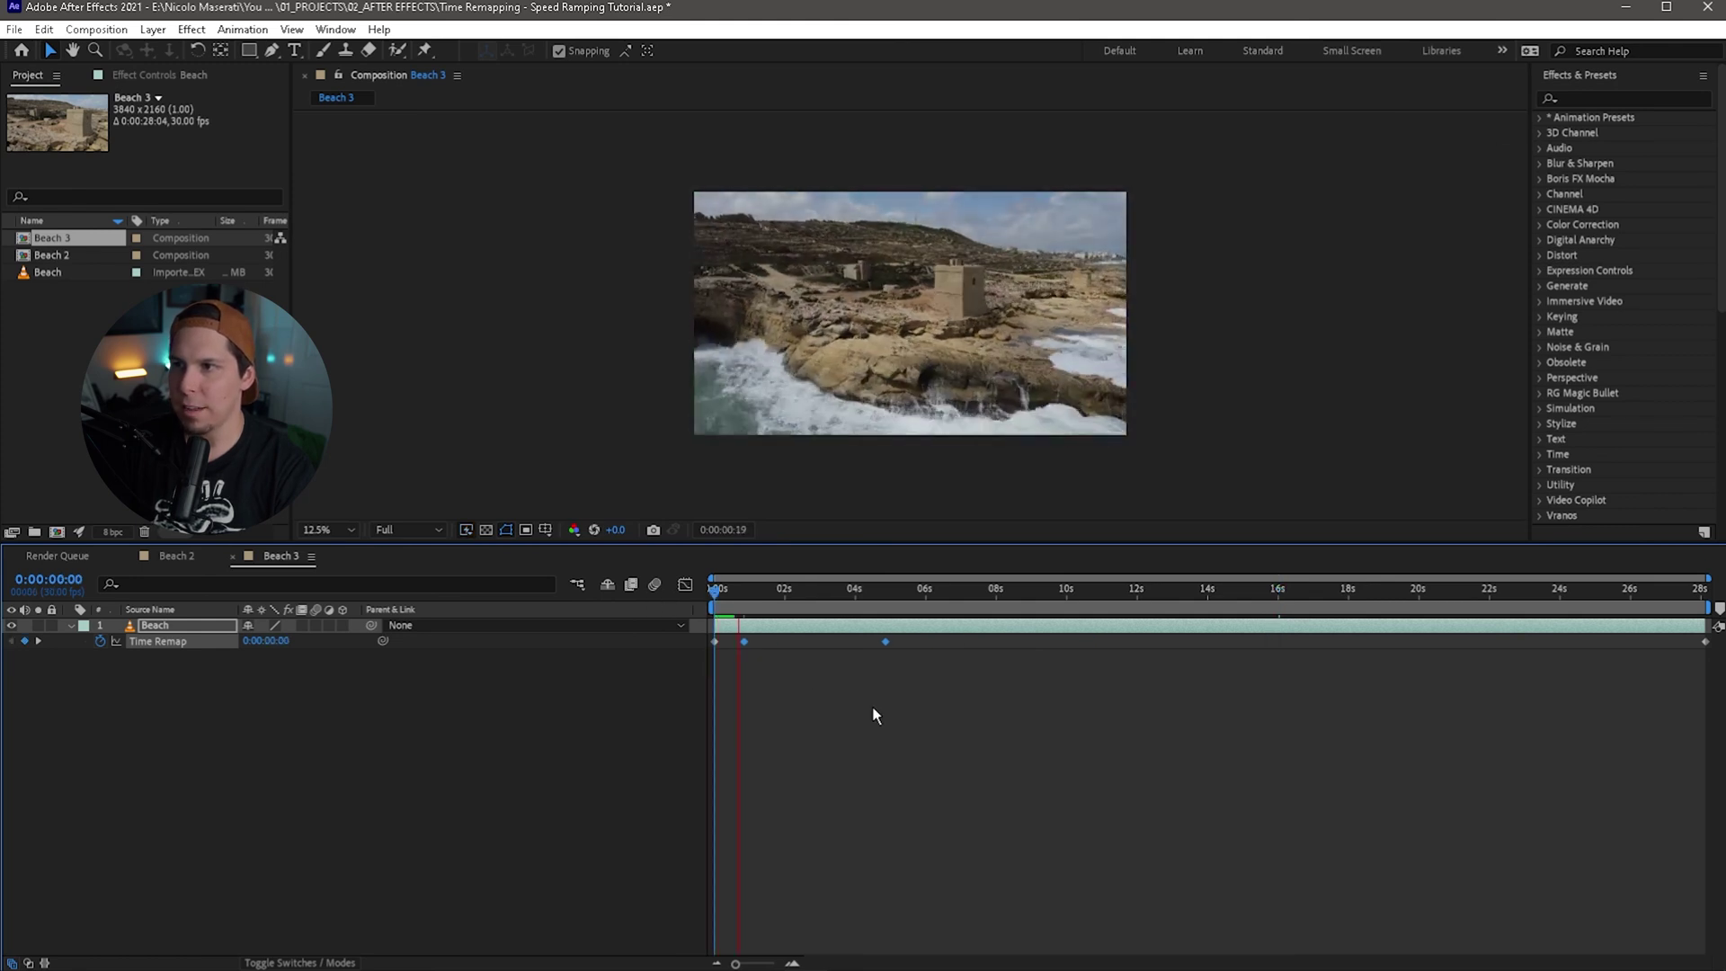
key(space)
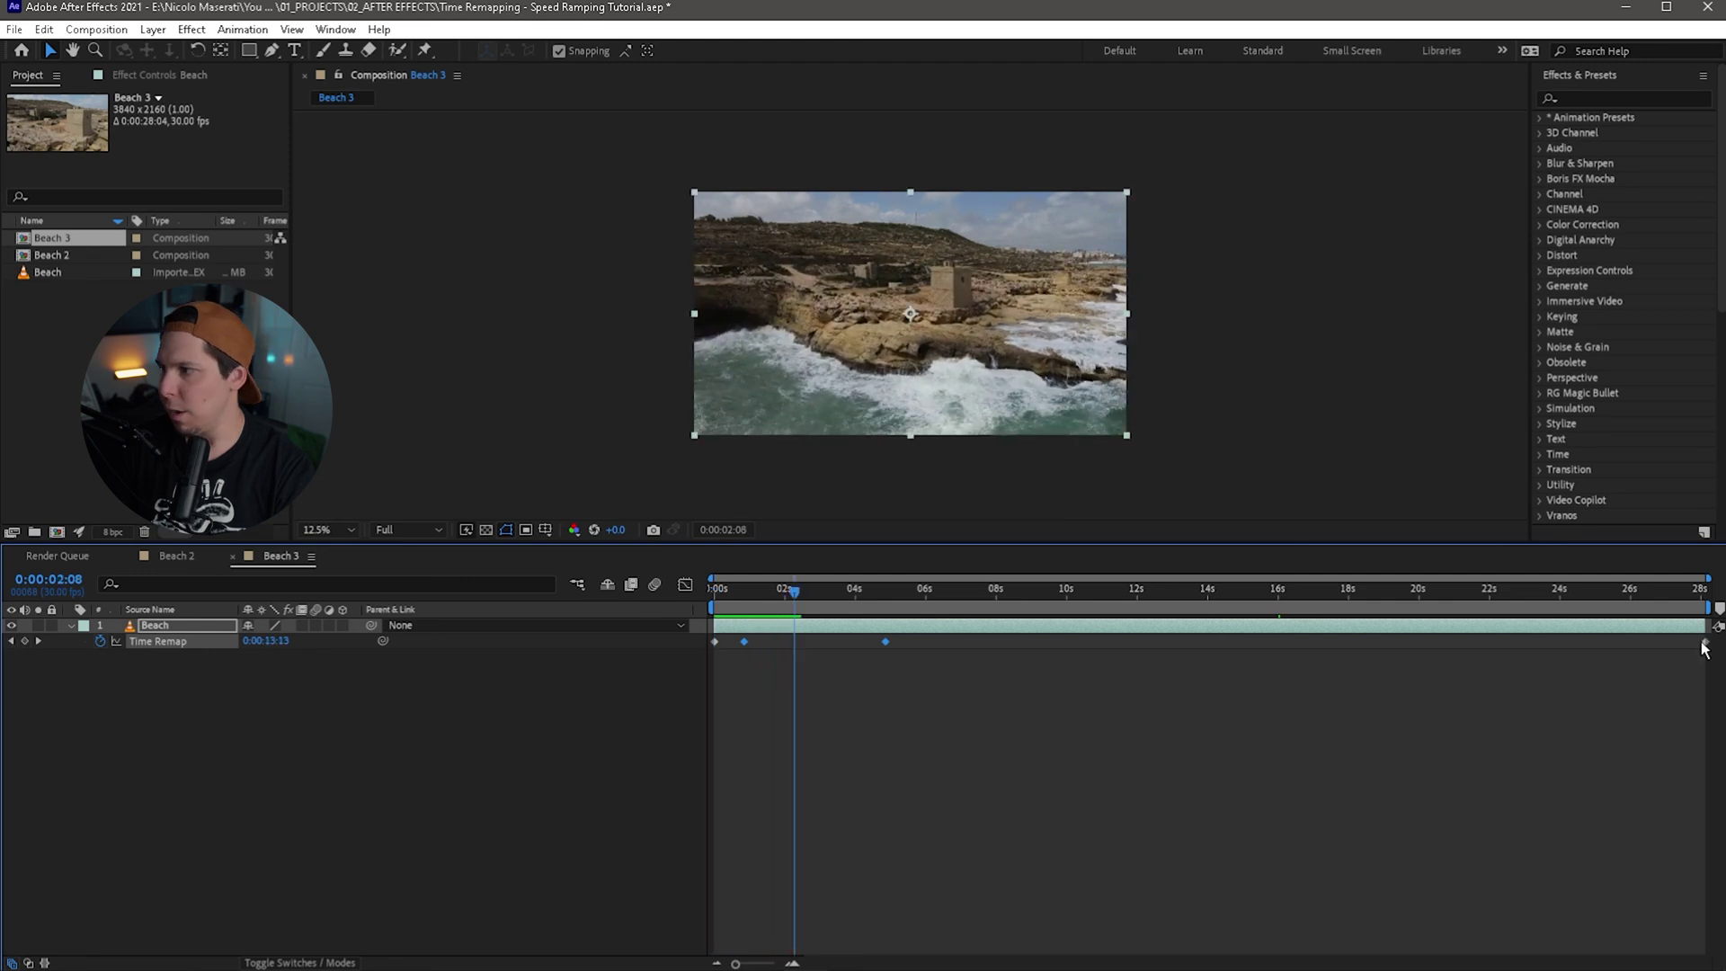
drag(1708, 643, 928, 674)
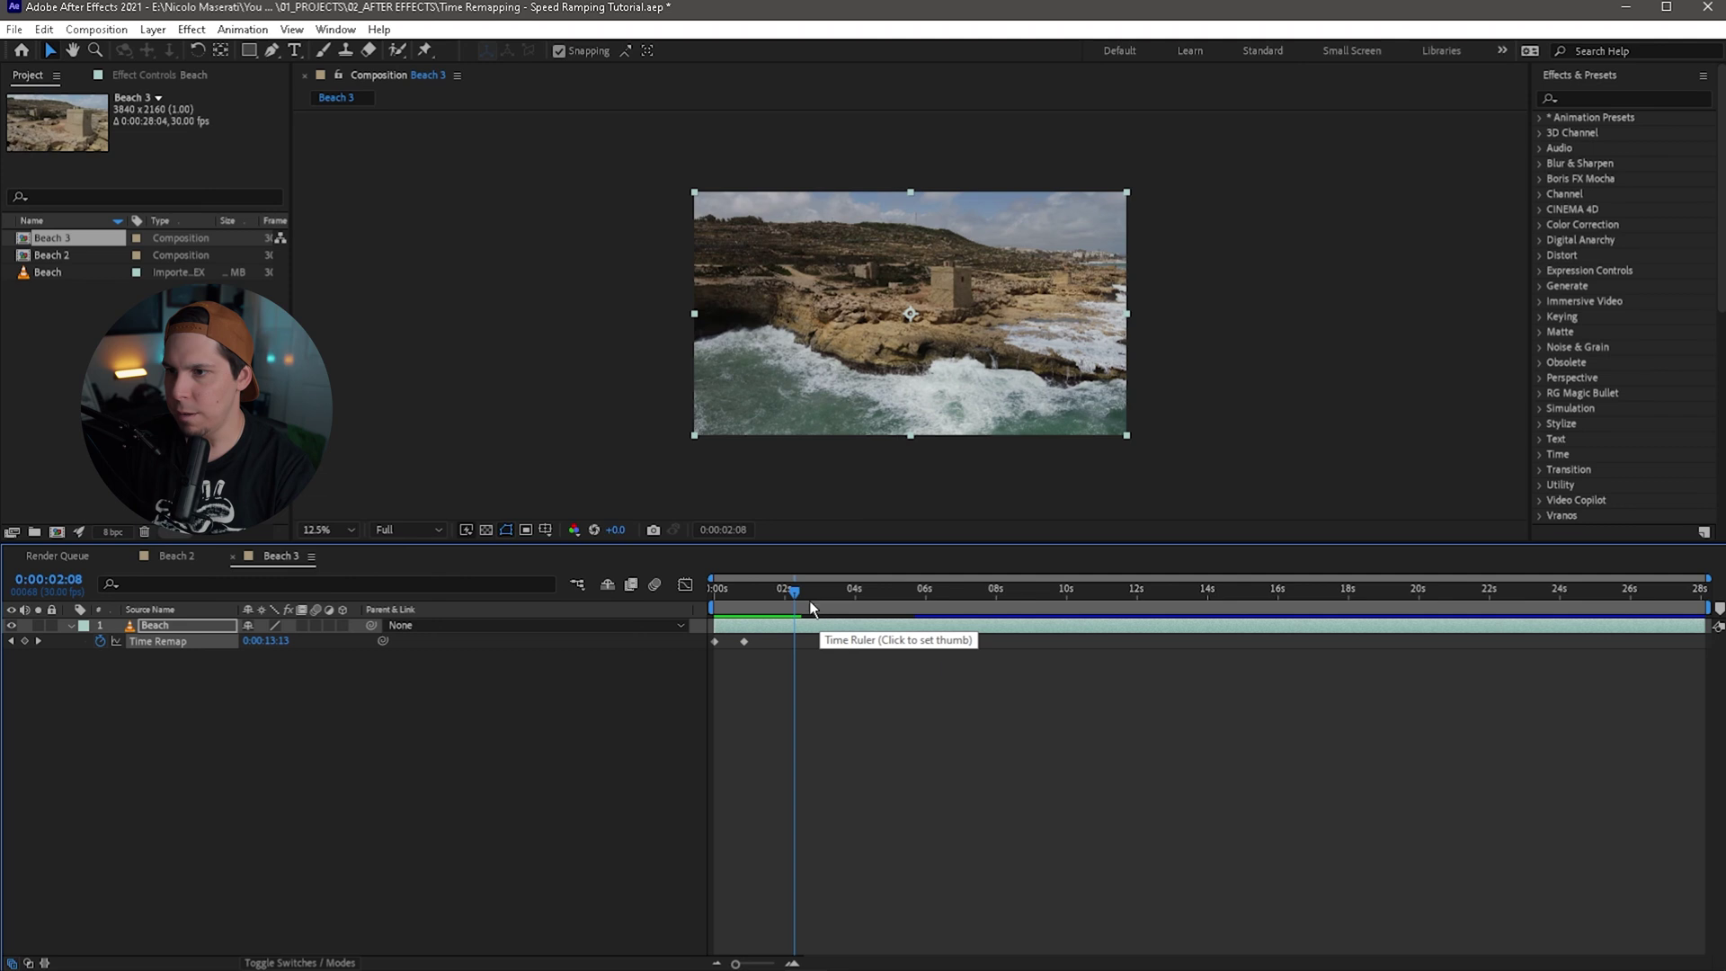
key(Home)
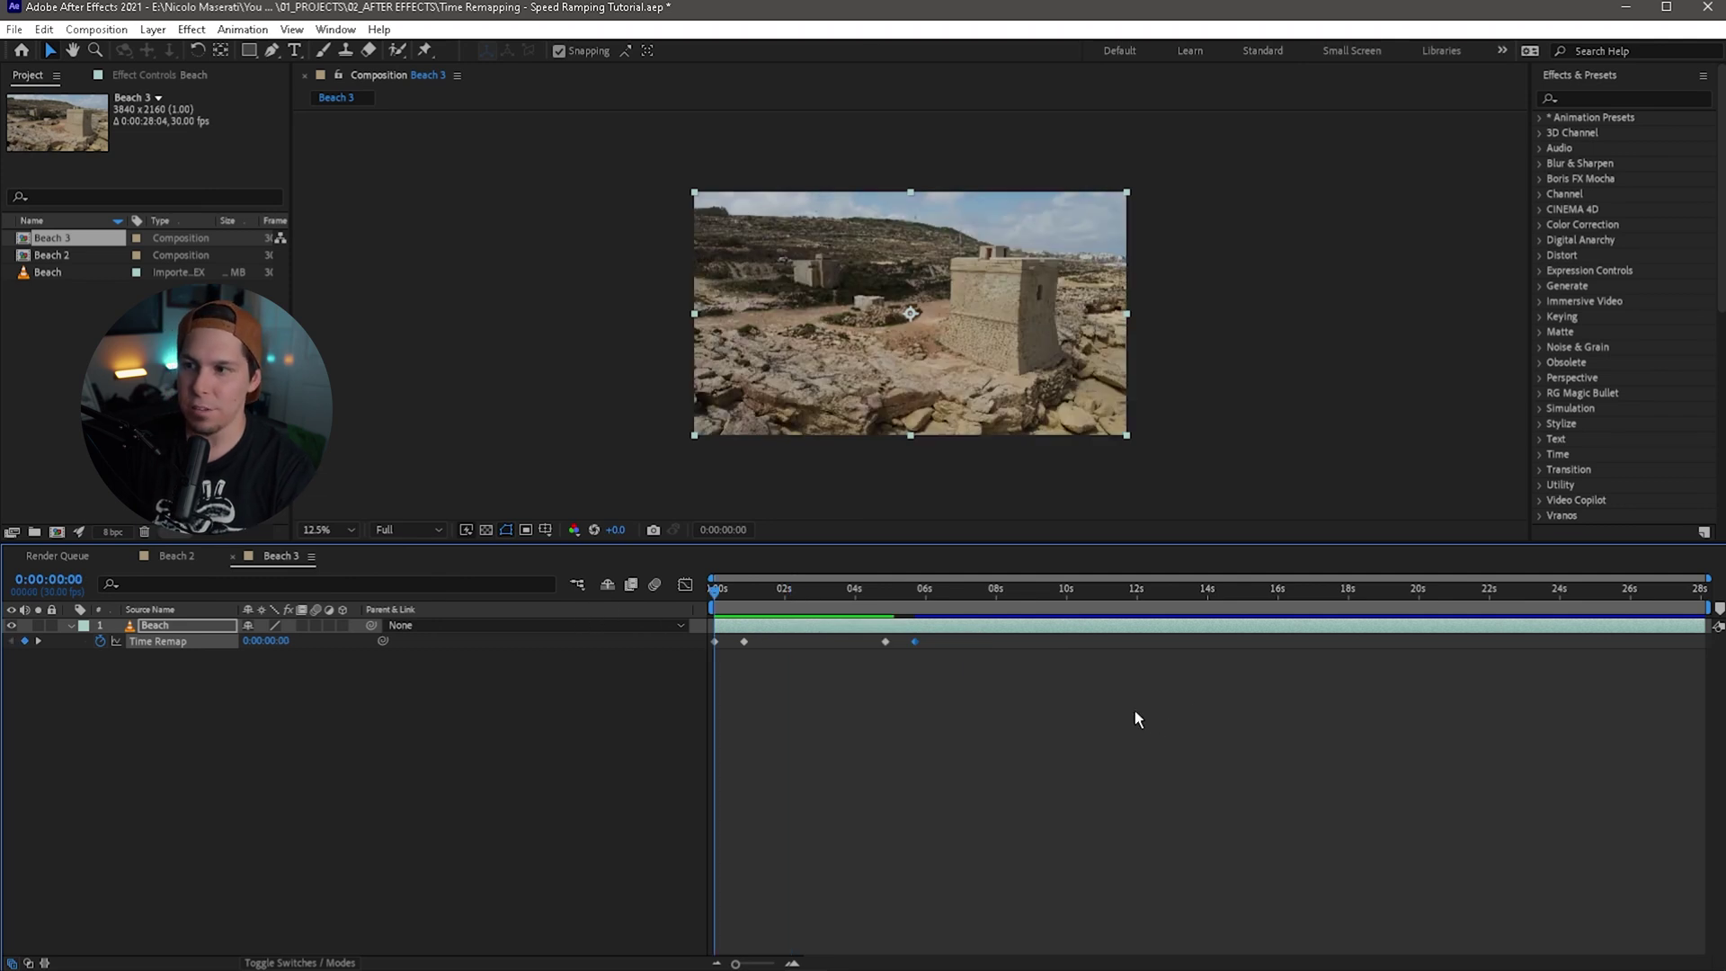
key(space)
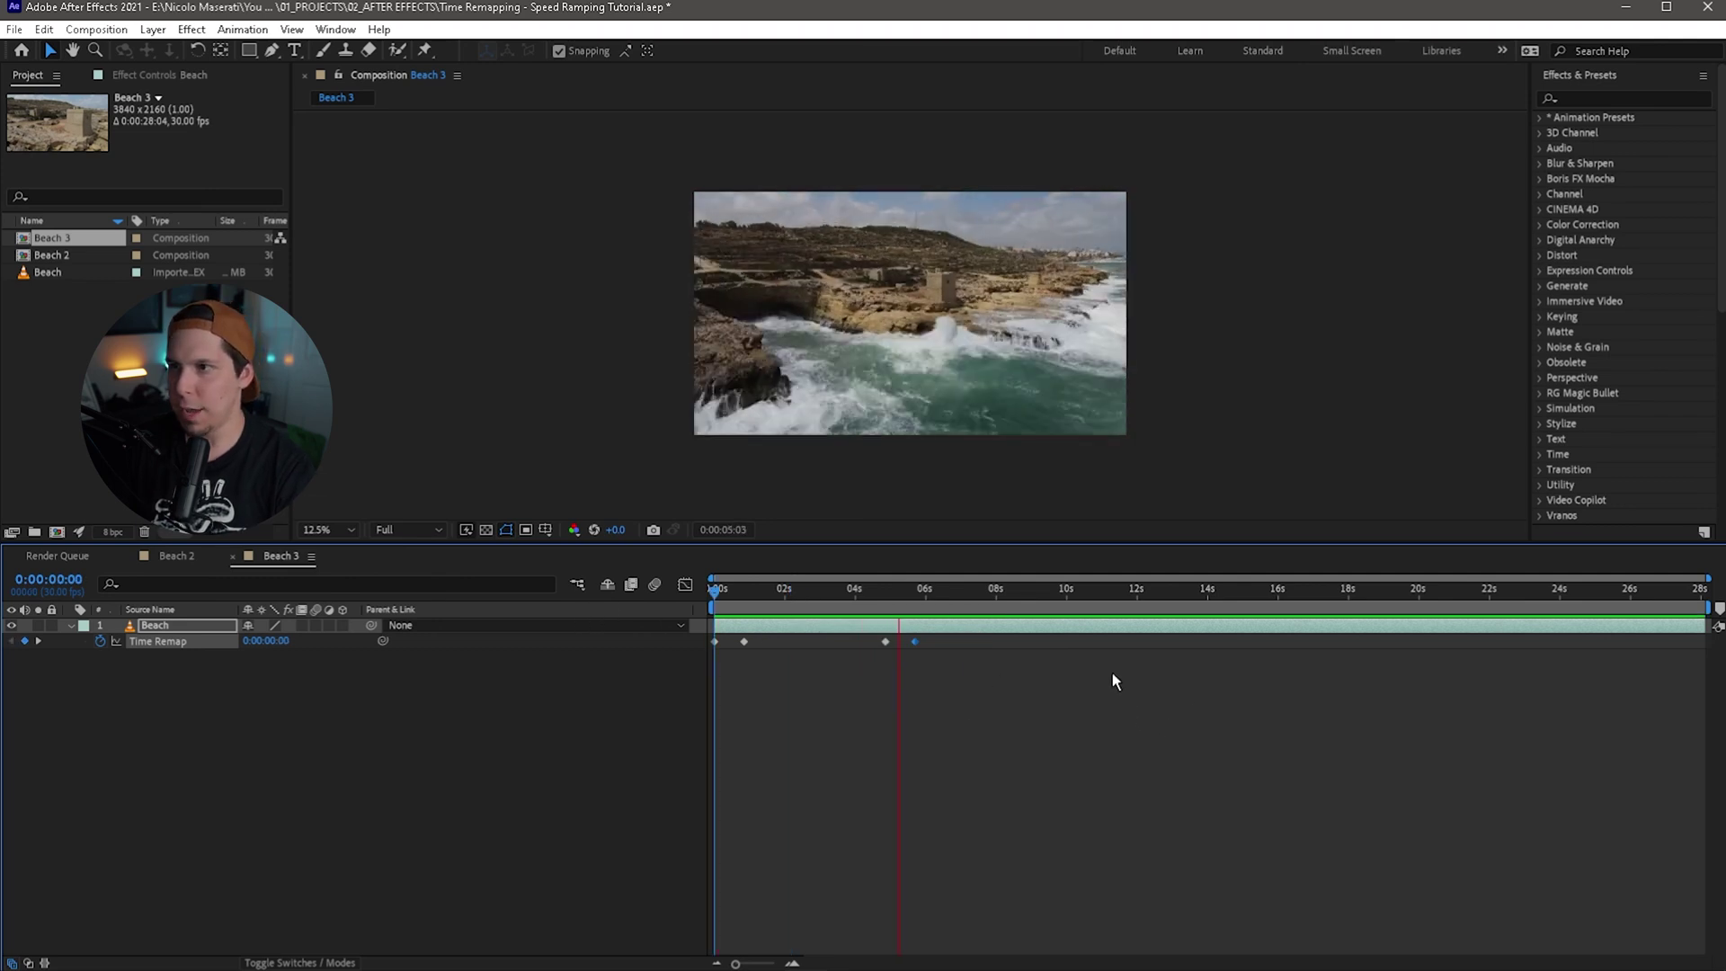
key(space)
drag(1122, 726, 593, 620)
drag(1172, 751, 693, 602)
Step: Show the Time Remap keyframes in the Graph Editor as a speed graph
click(685, 585)
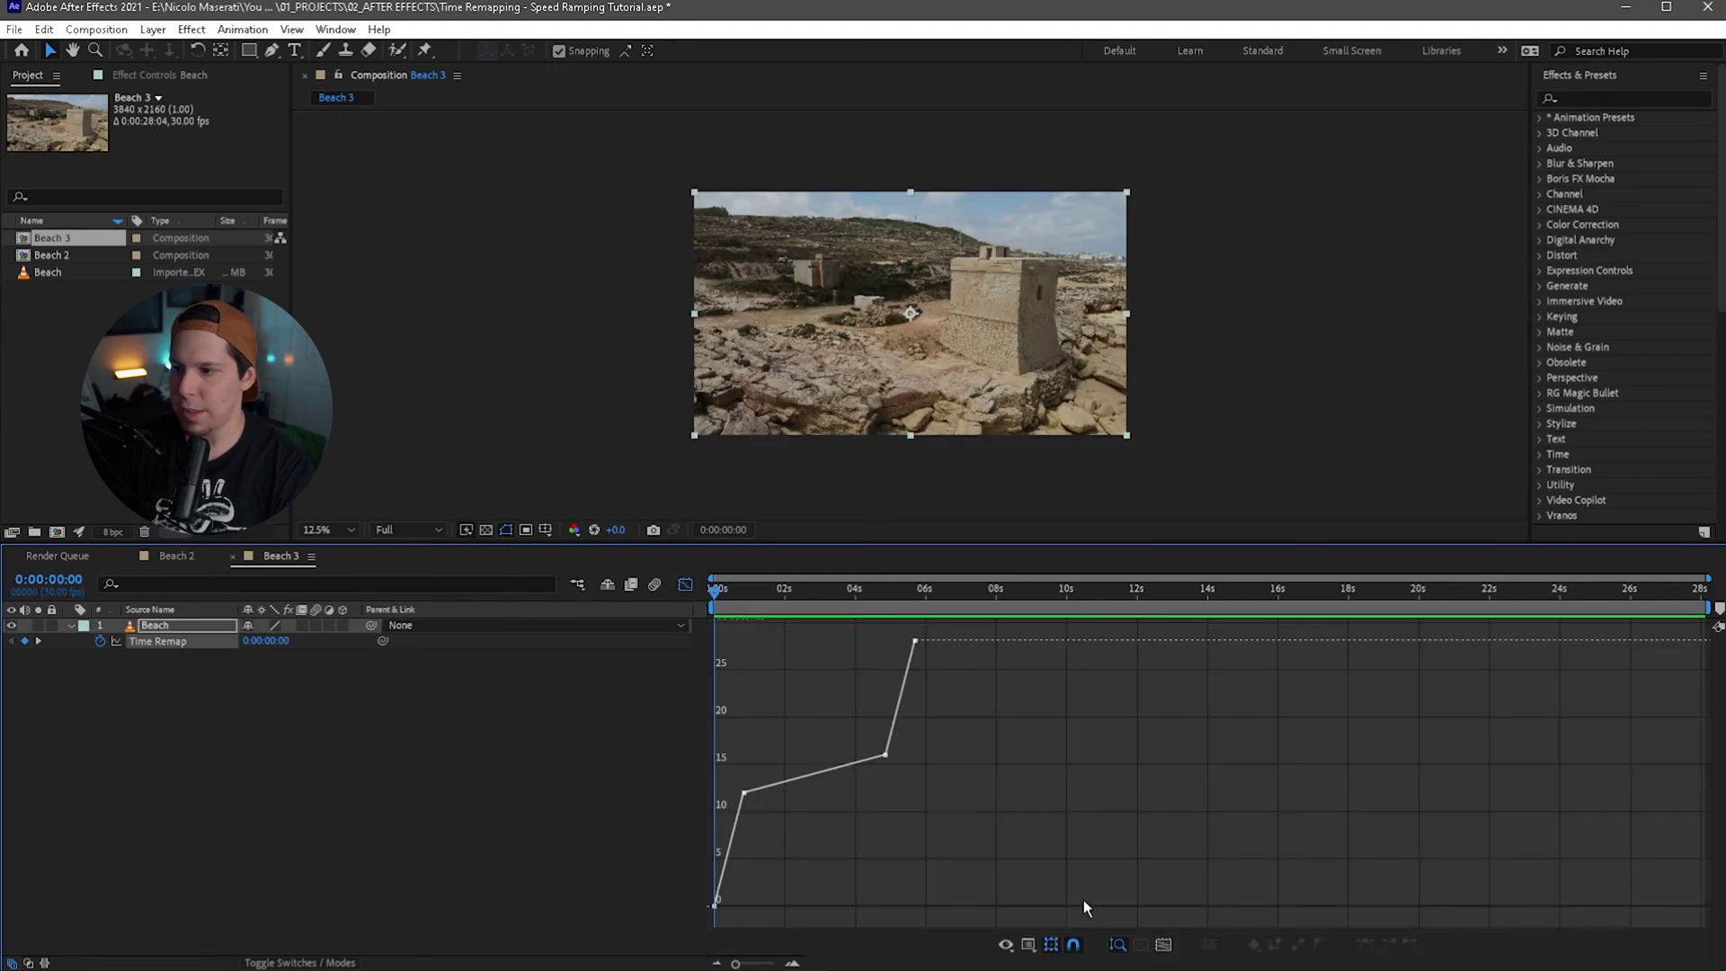
click(1027, 946)
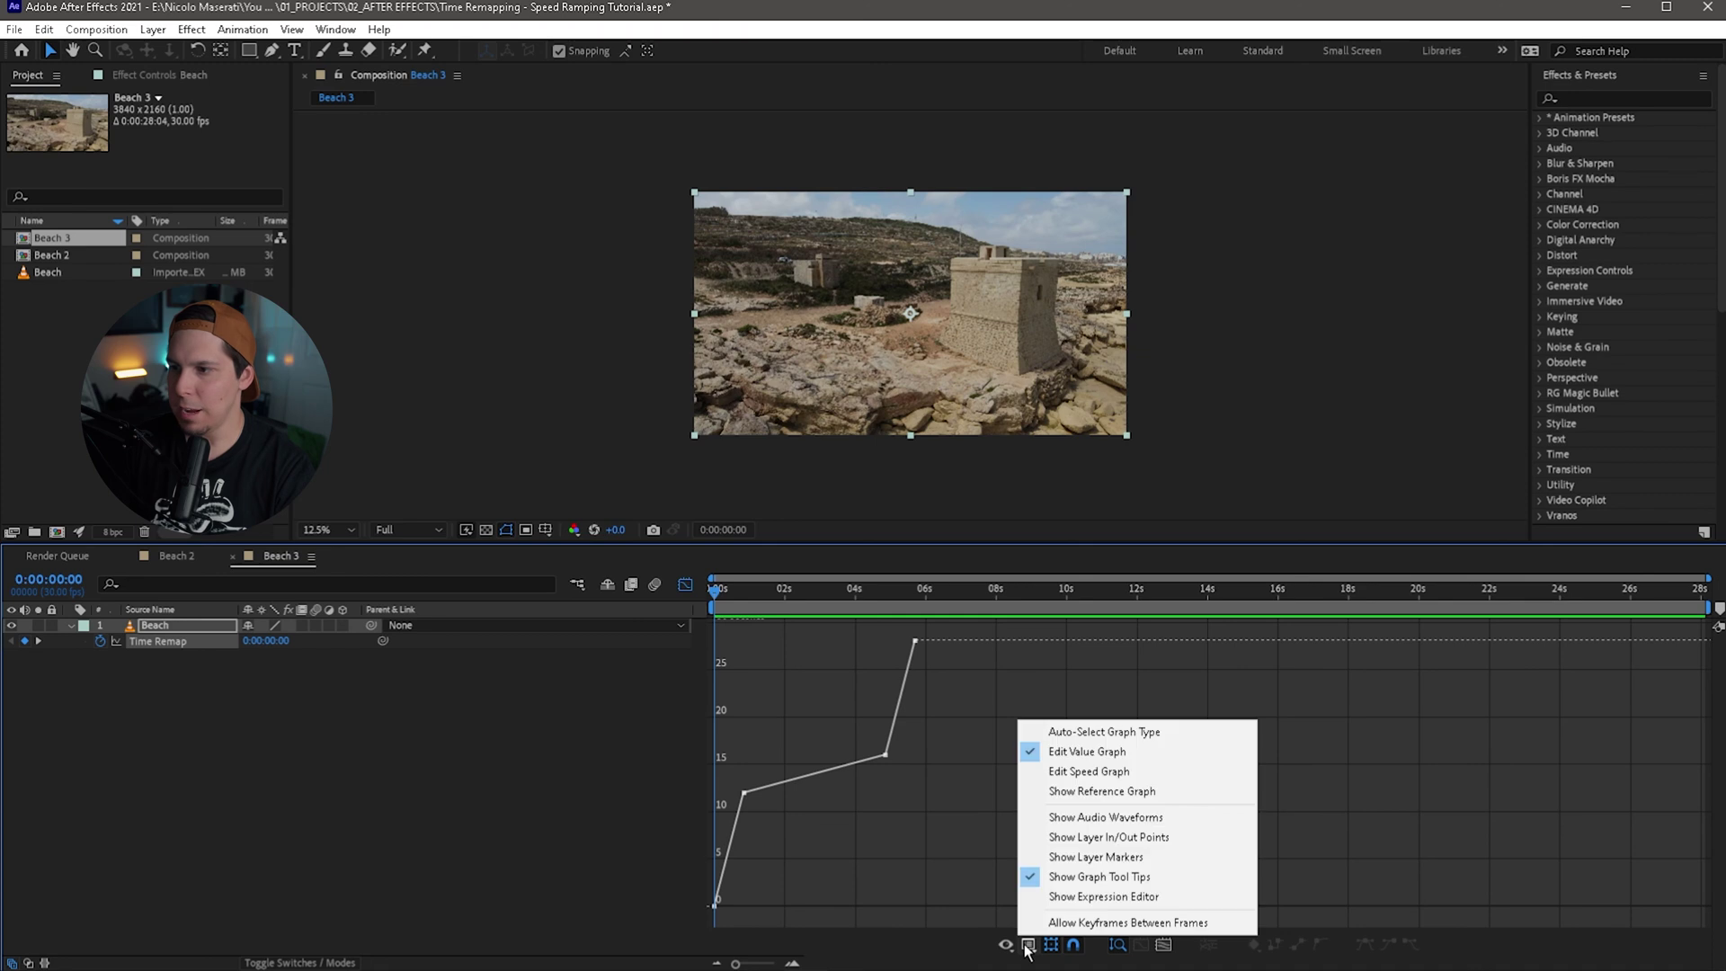
click(1089, 772)
Step: Preview the clip's opening seconds and select the Time Remap keyframes in the speed graph
drag(724, 608, 715, 608)
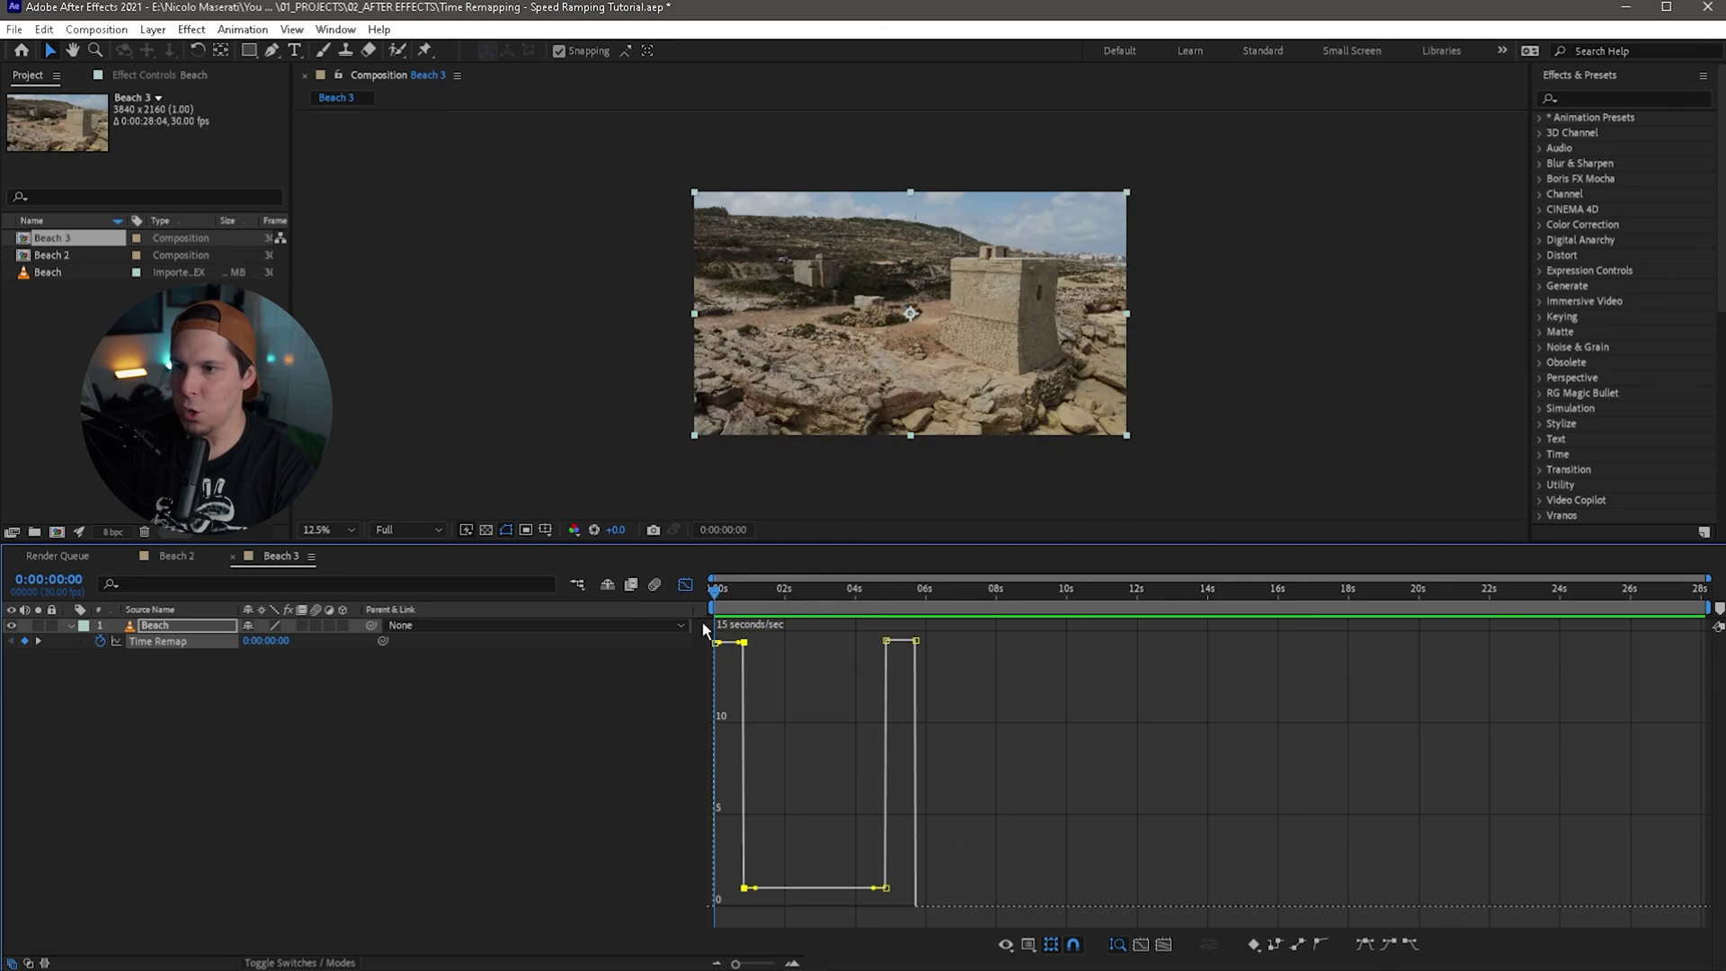
key(space)
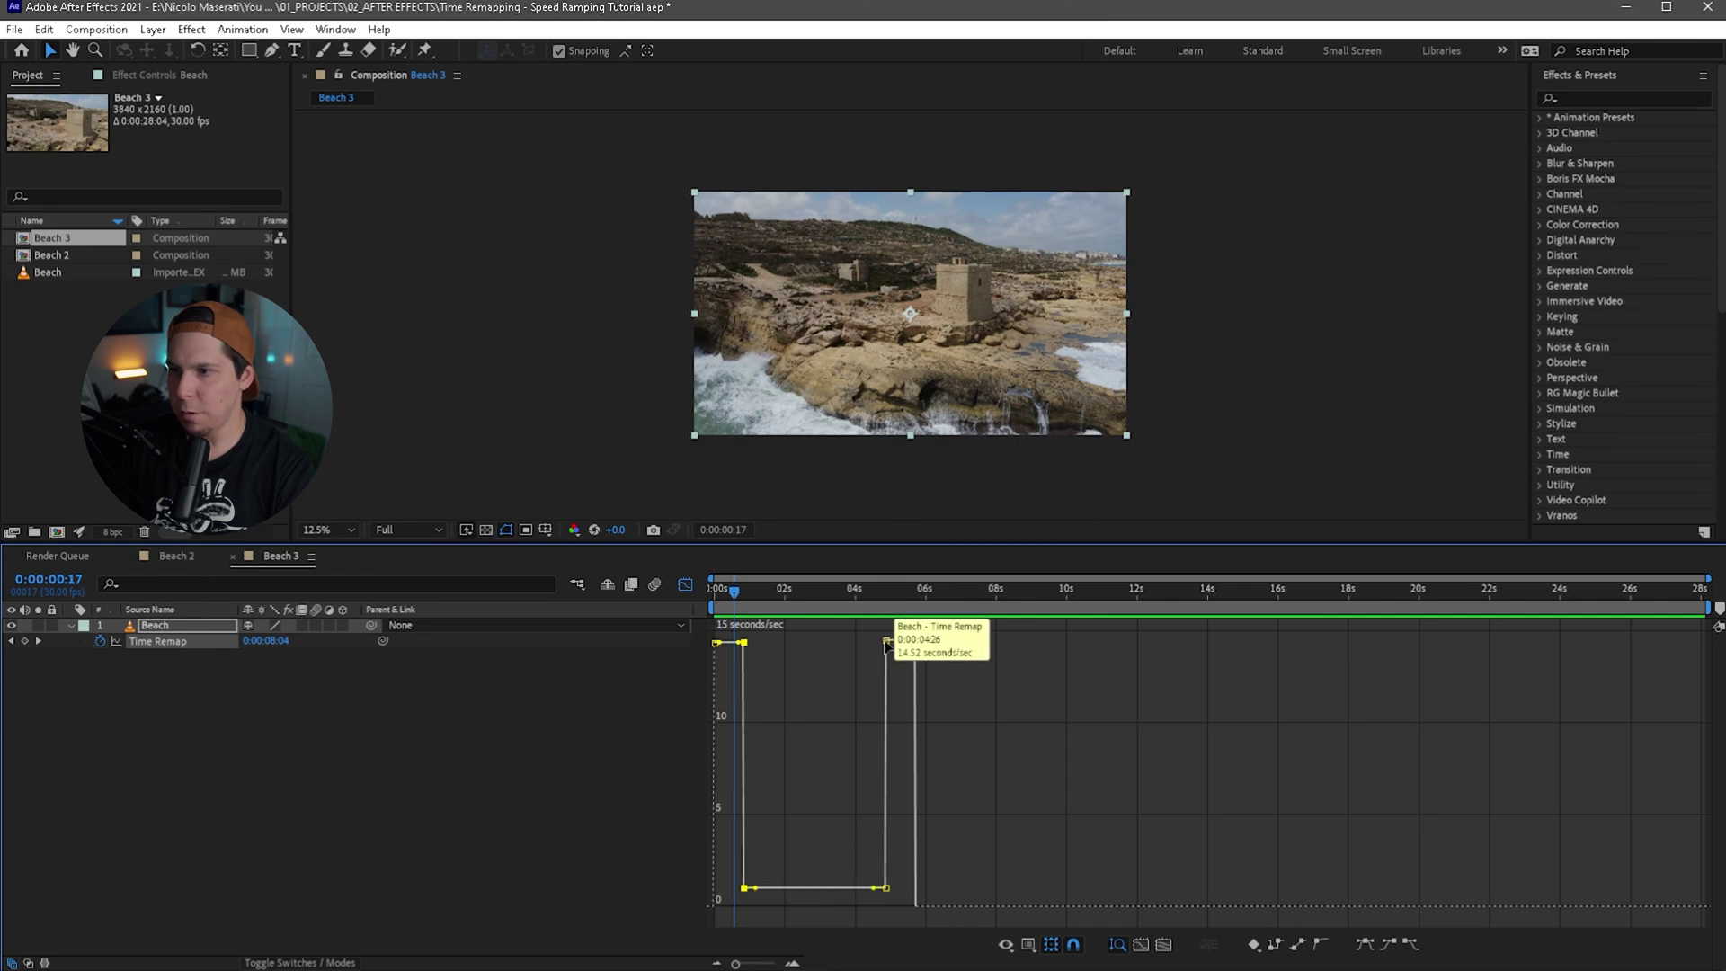
drag(755, 593, 698, 724)
click(697, 724)
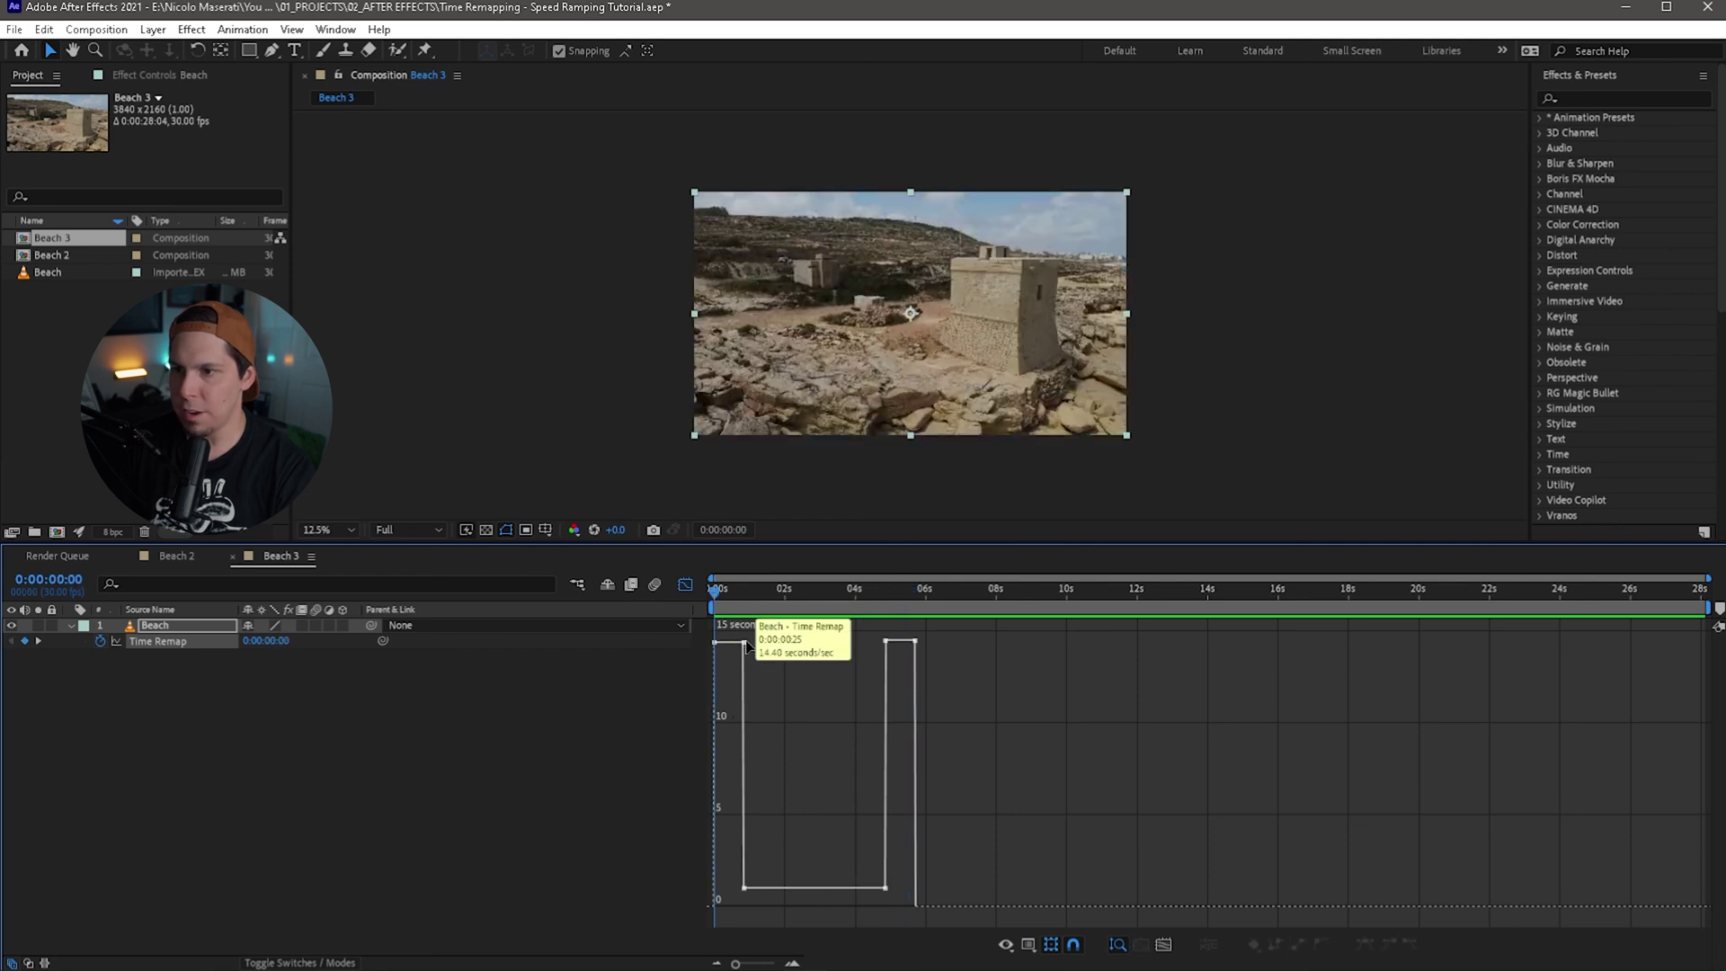
click(745, 643)
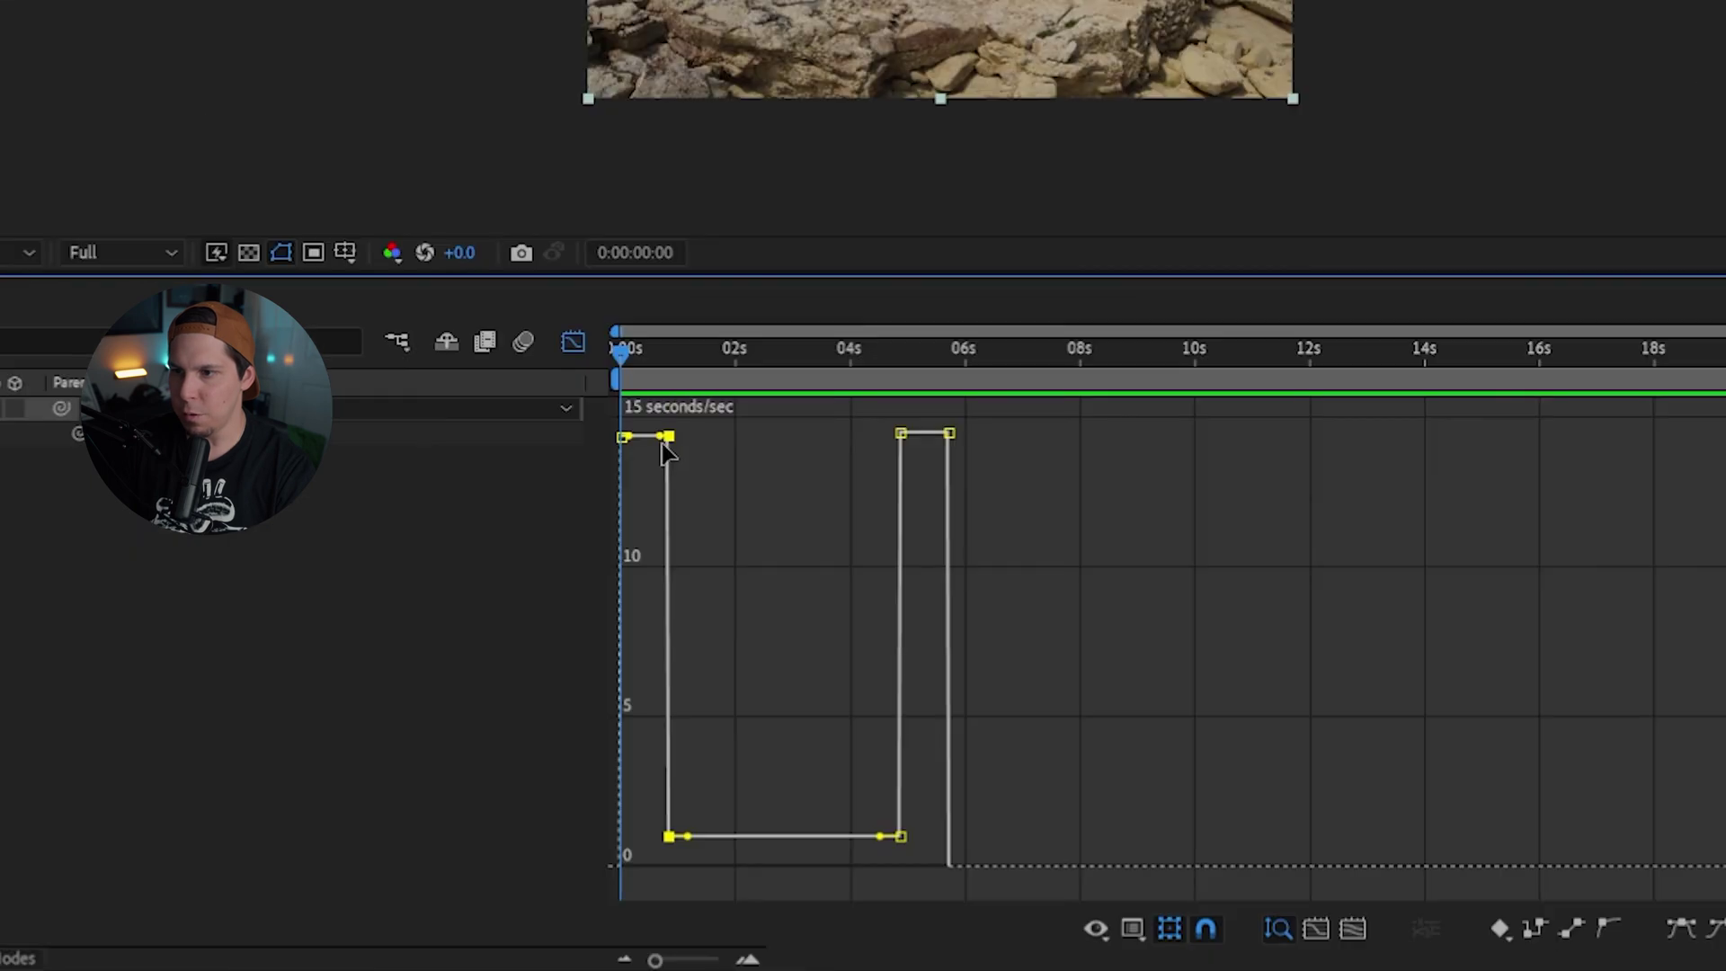
Step: Ease the speed drop after the start and the spike near 5s, and nudge the 6s keyframe later
drag(663, 443, 639, 836)
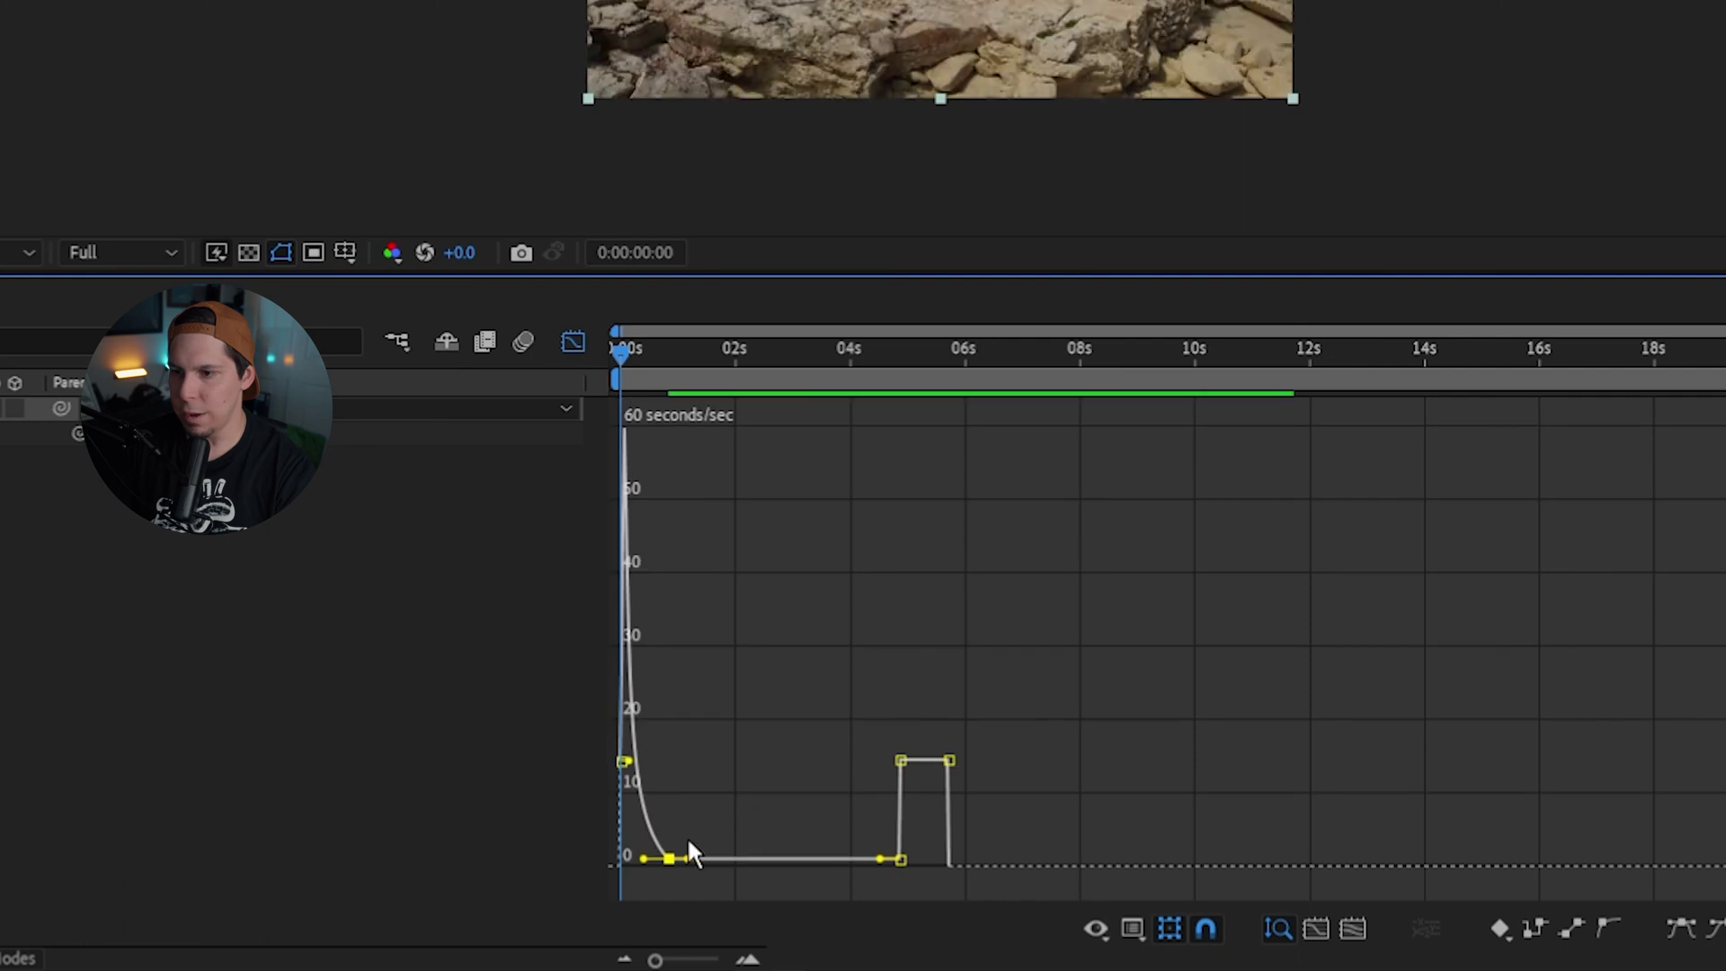
click(621, 759)
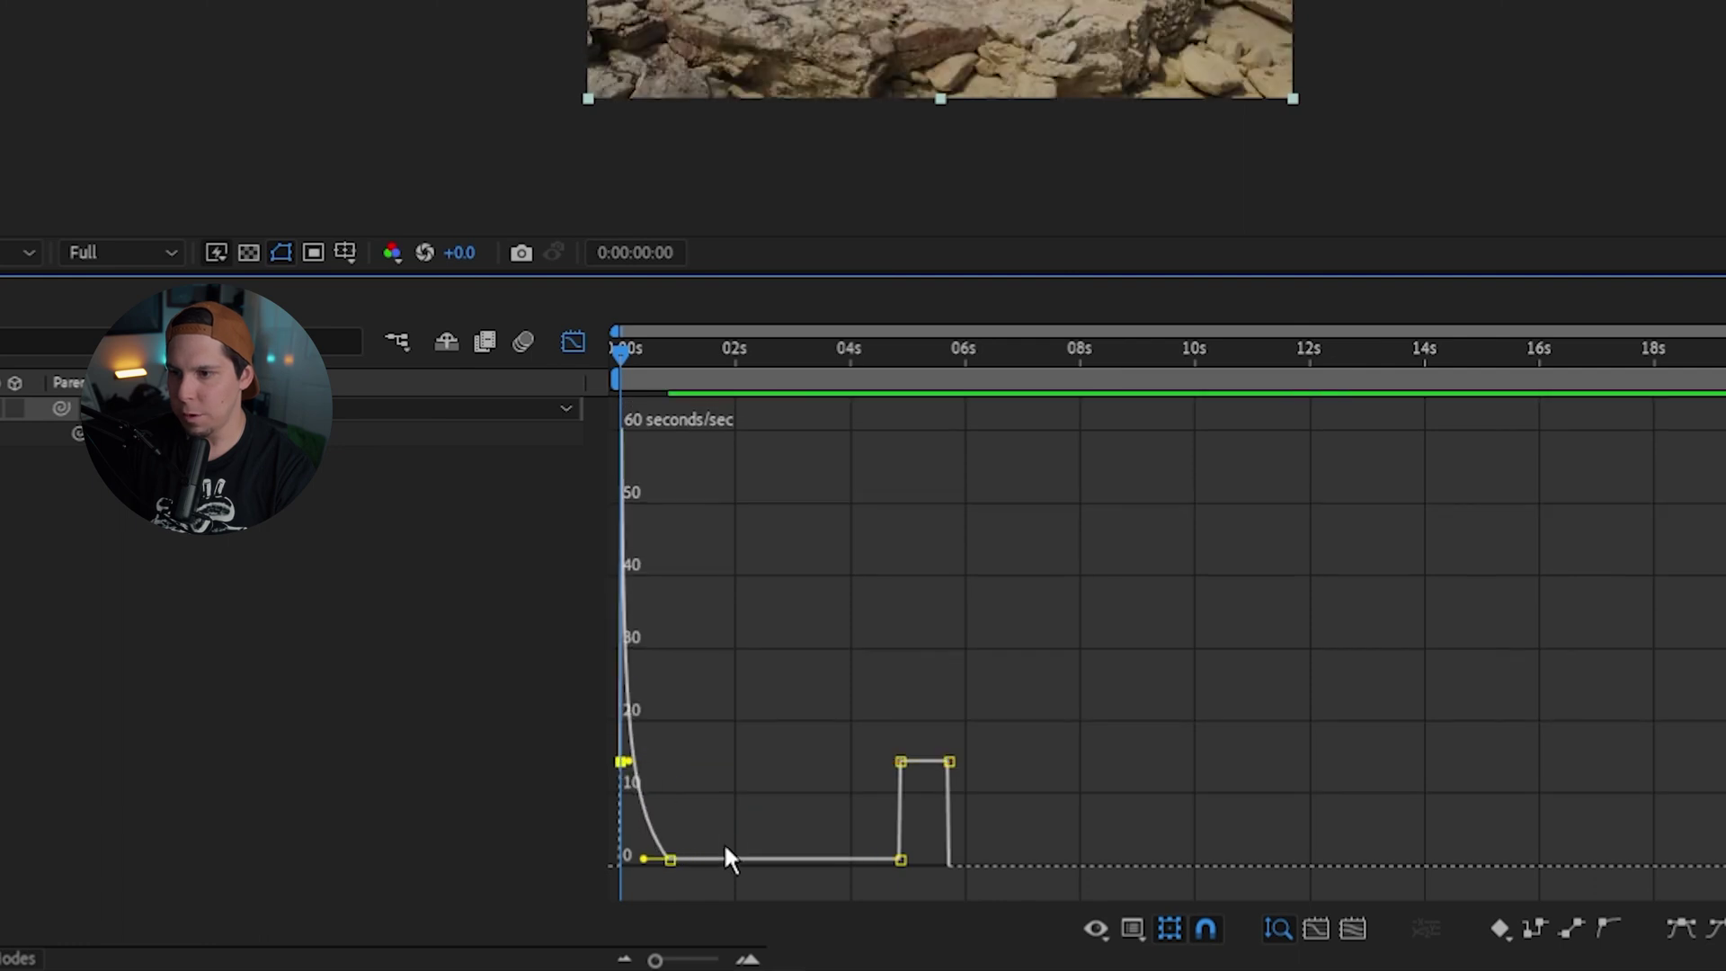
click(899, 859)
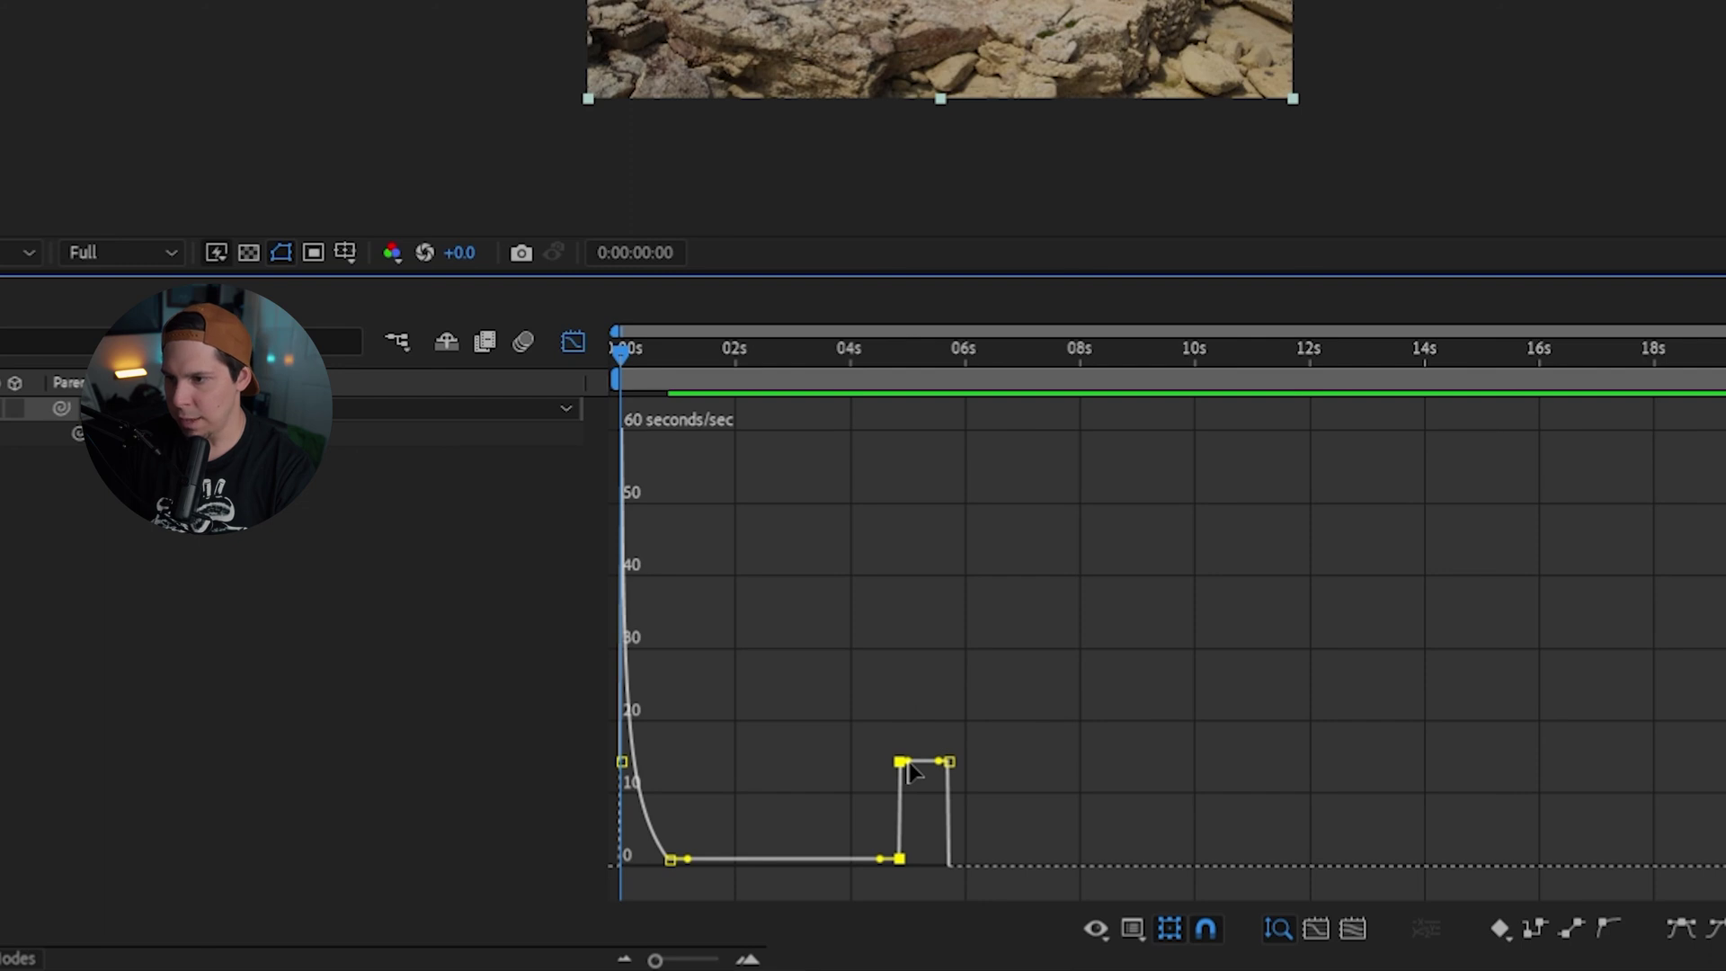
drag(909, 765, 940, 852)
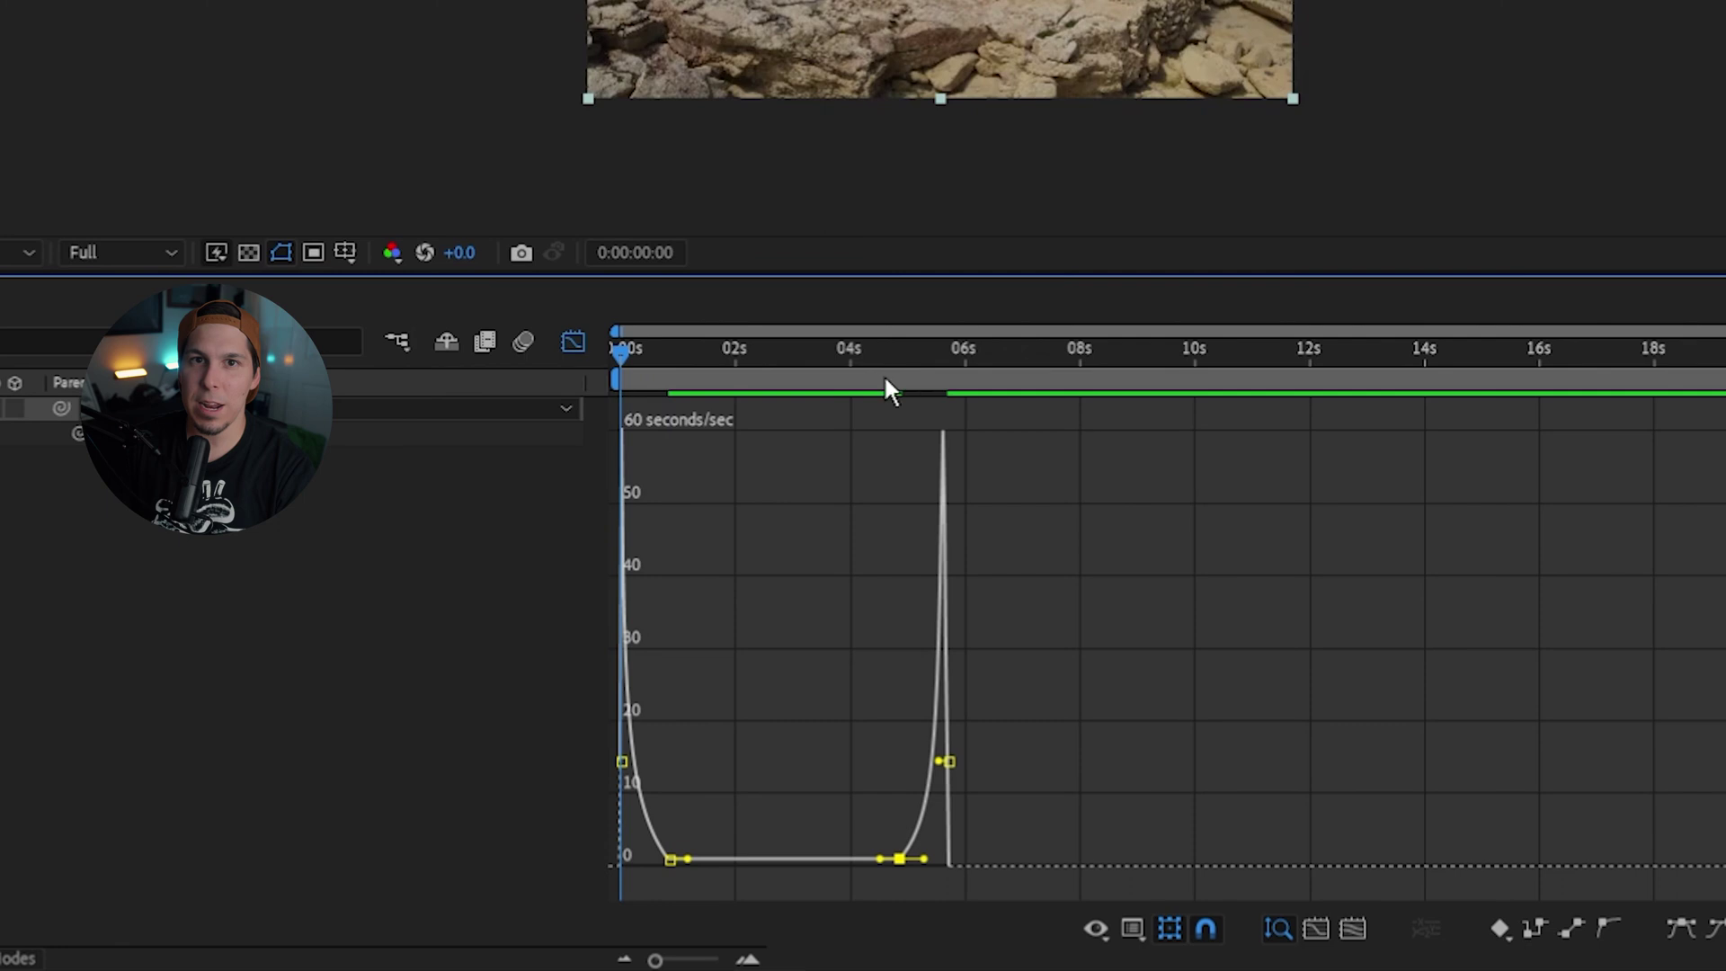
mouse_move(951, 766)
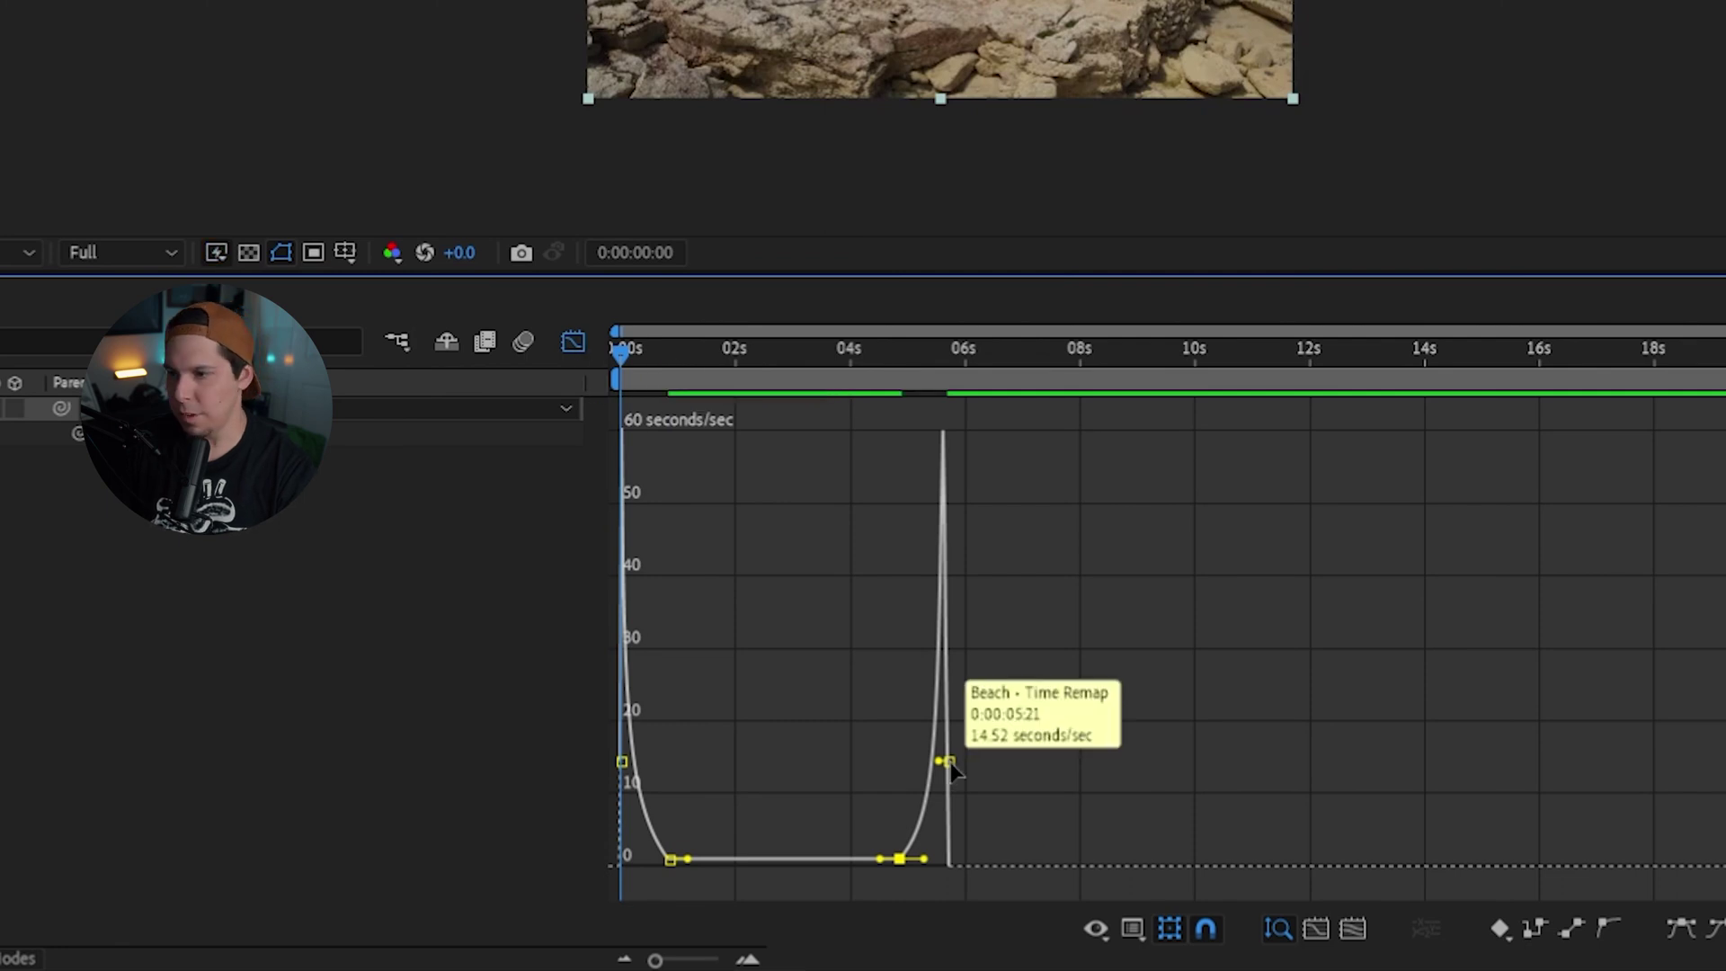
drag(951, 763, 959, 759)
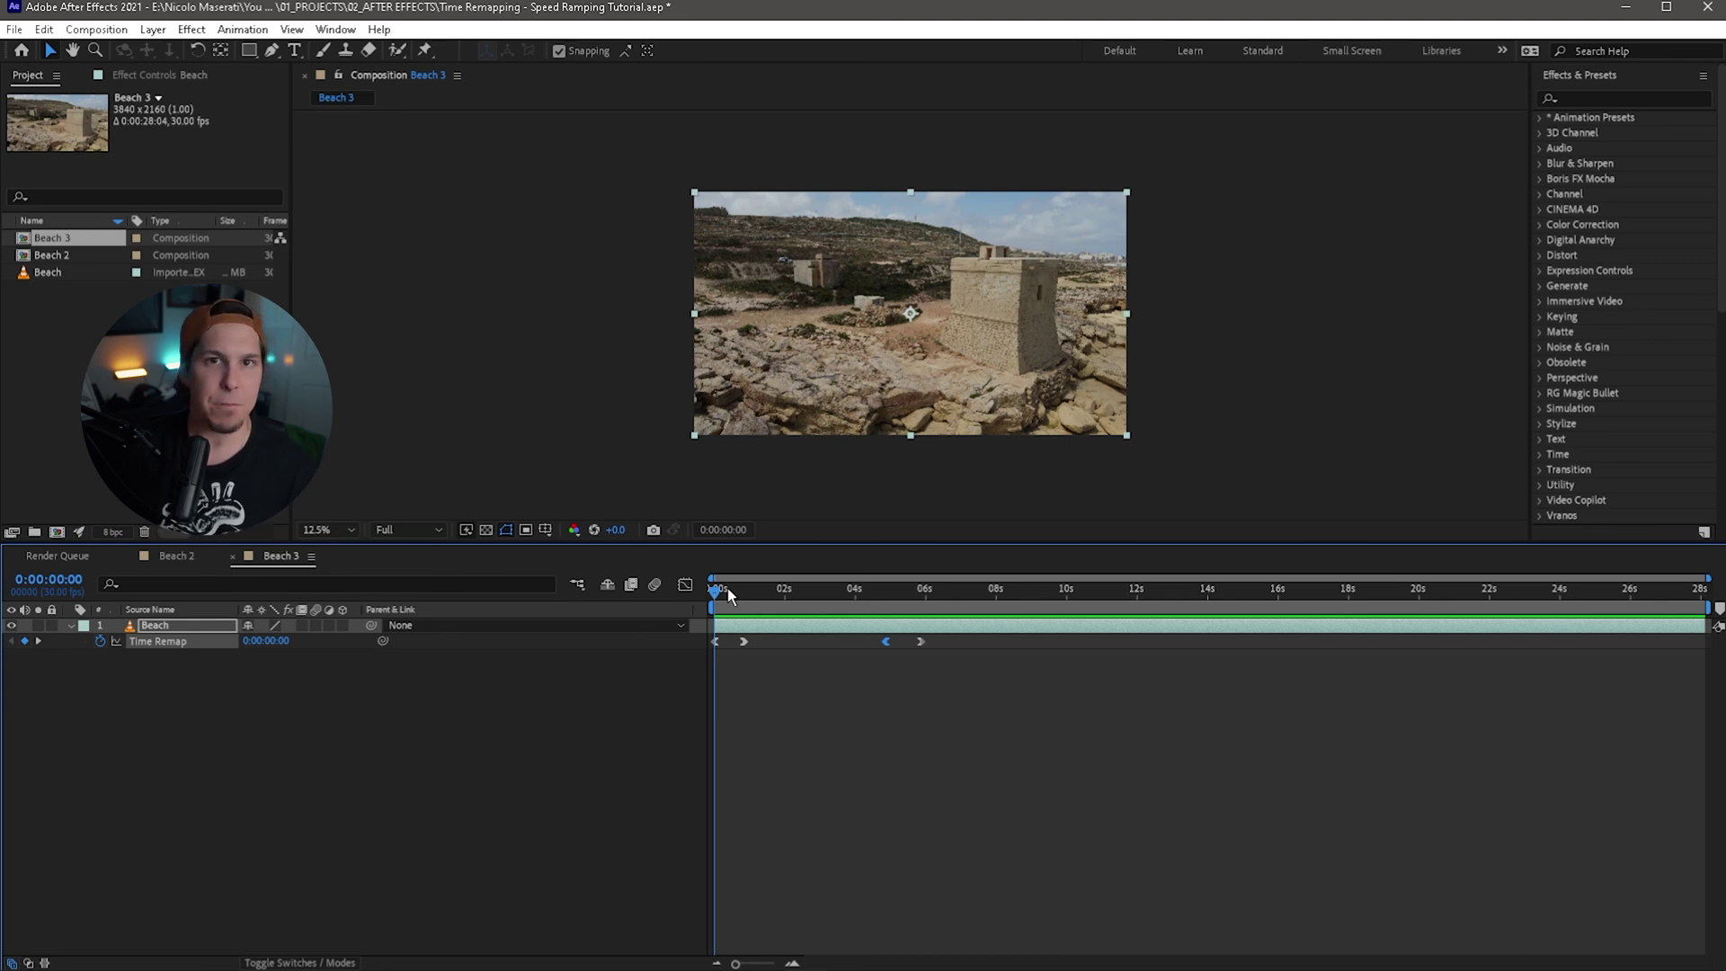
Step: Apply CC Force Motion Blur to the Beach layer, turn on its motion blur, and save
key(space)
drag(725, 593, 687, 609)
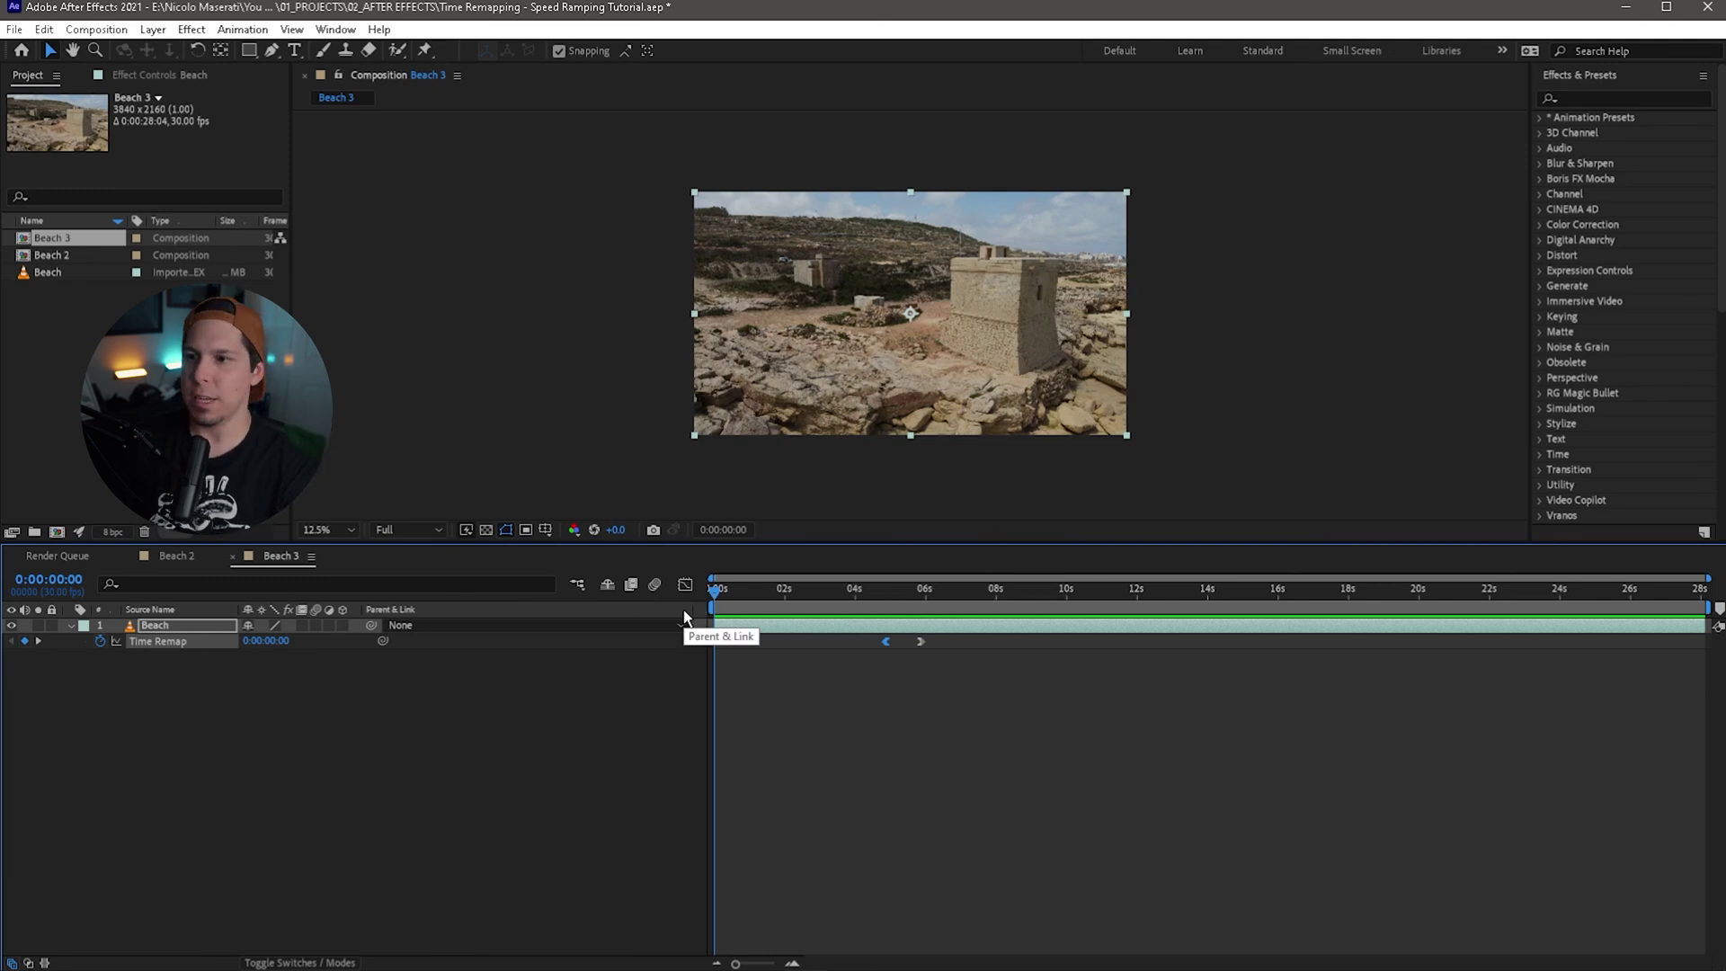
click(1609, 99)
text(m)
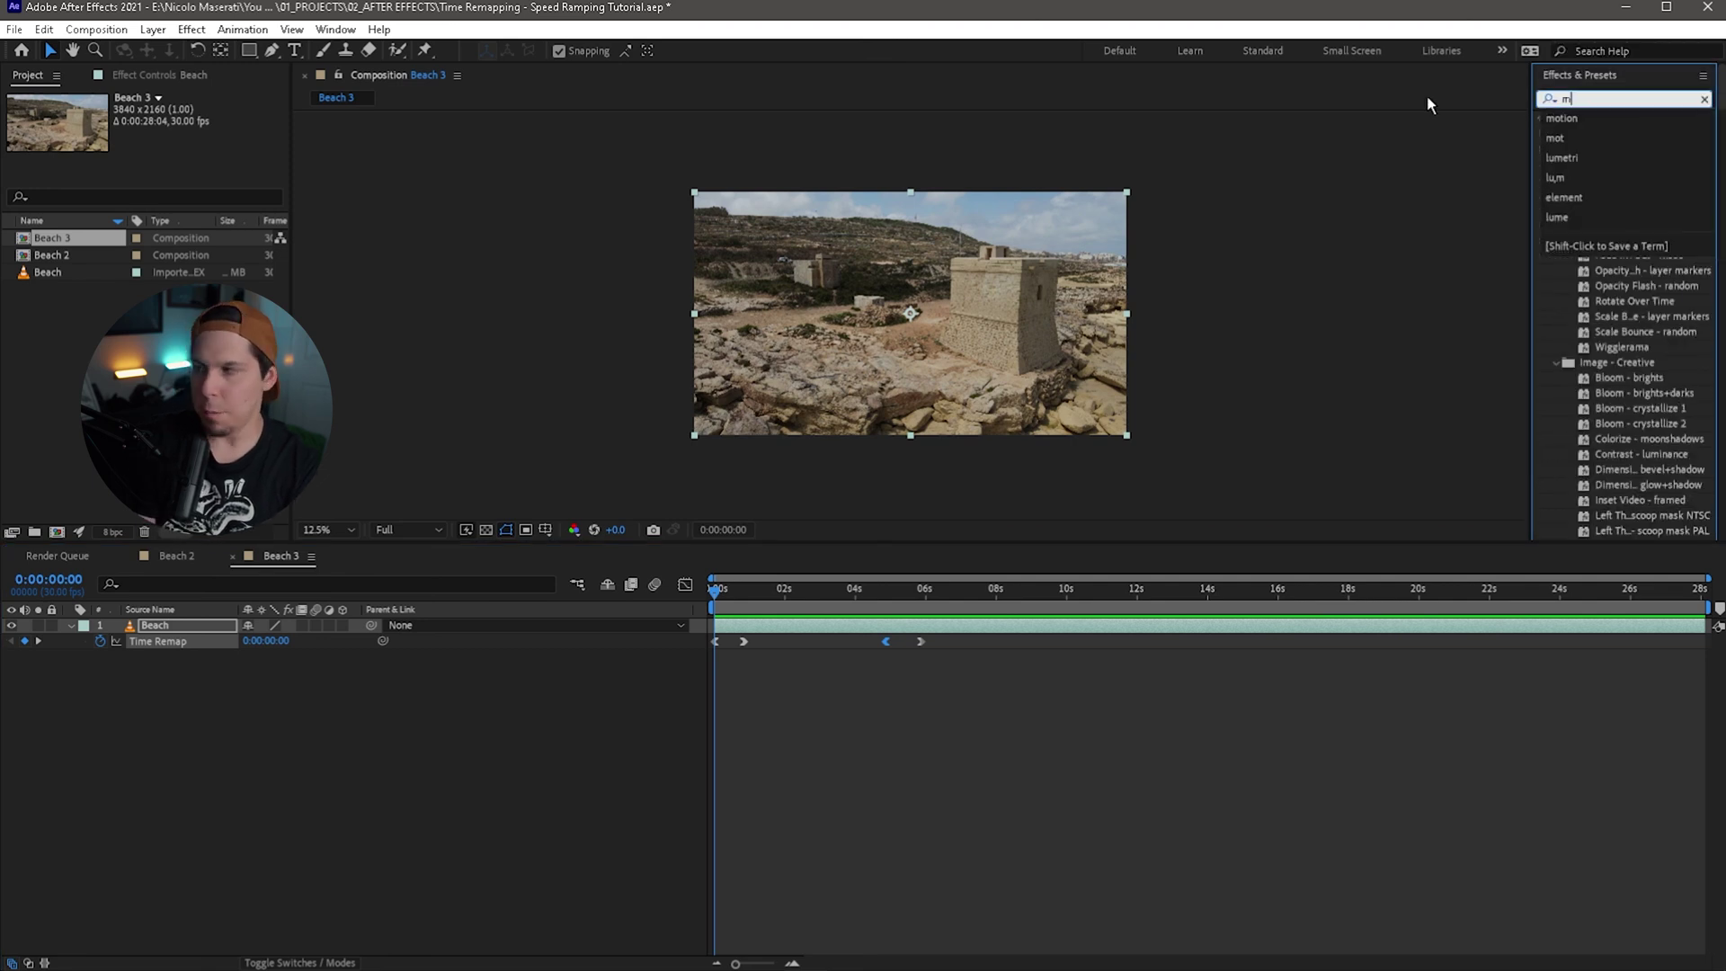
text(oti)
drag(1627, 240, 907, 345)
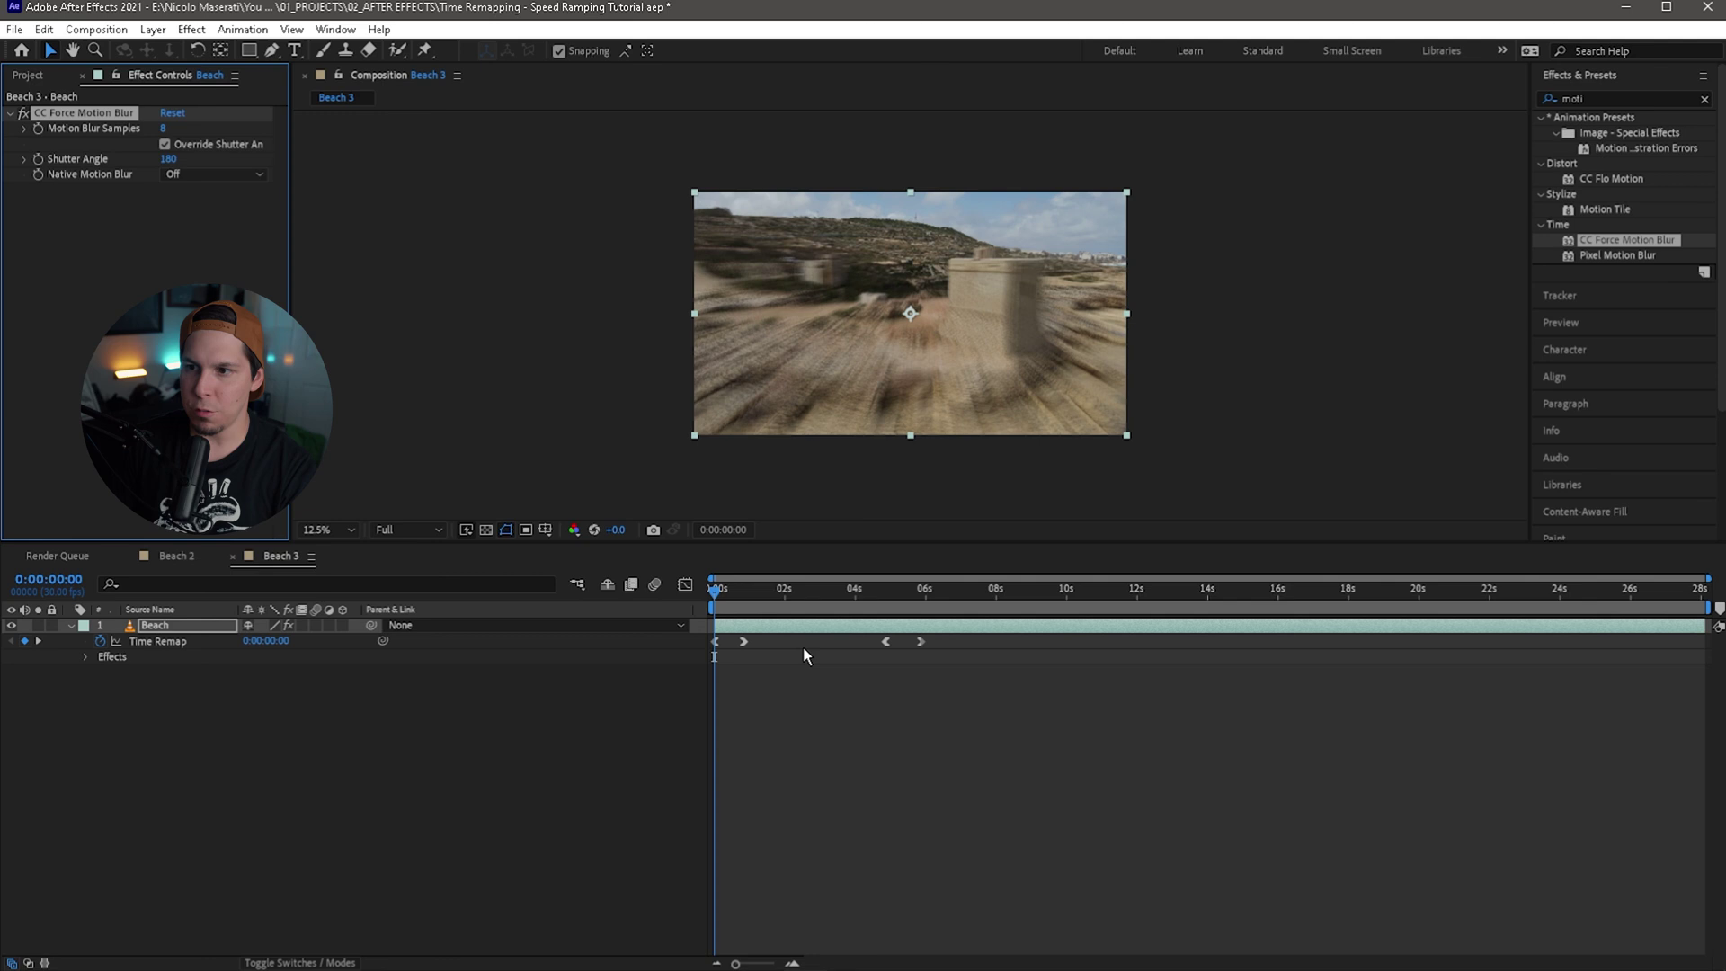
click(608, 620)
key(ctrl+s)
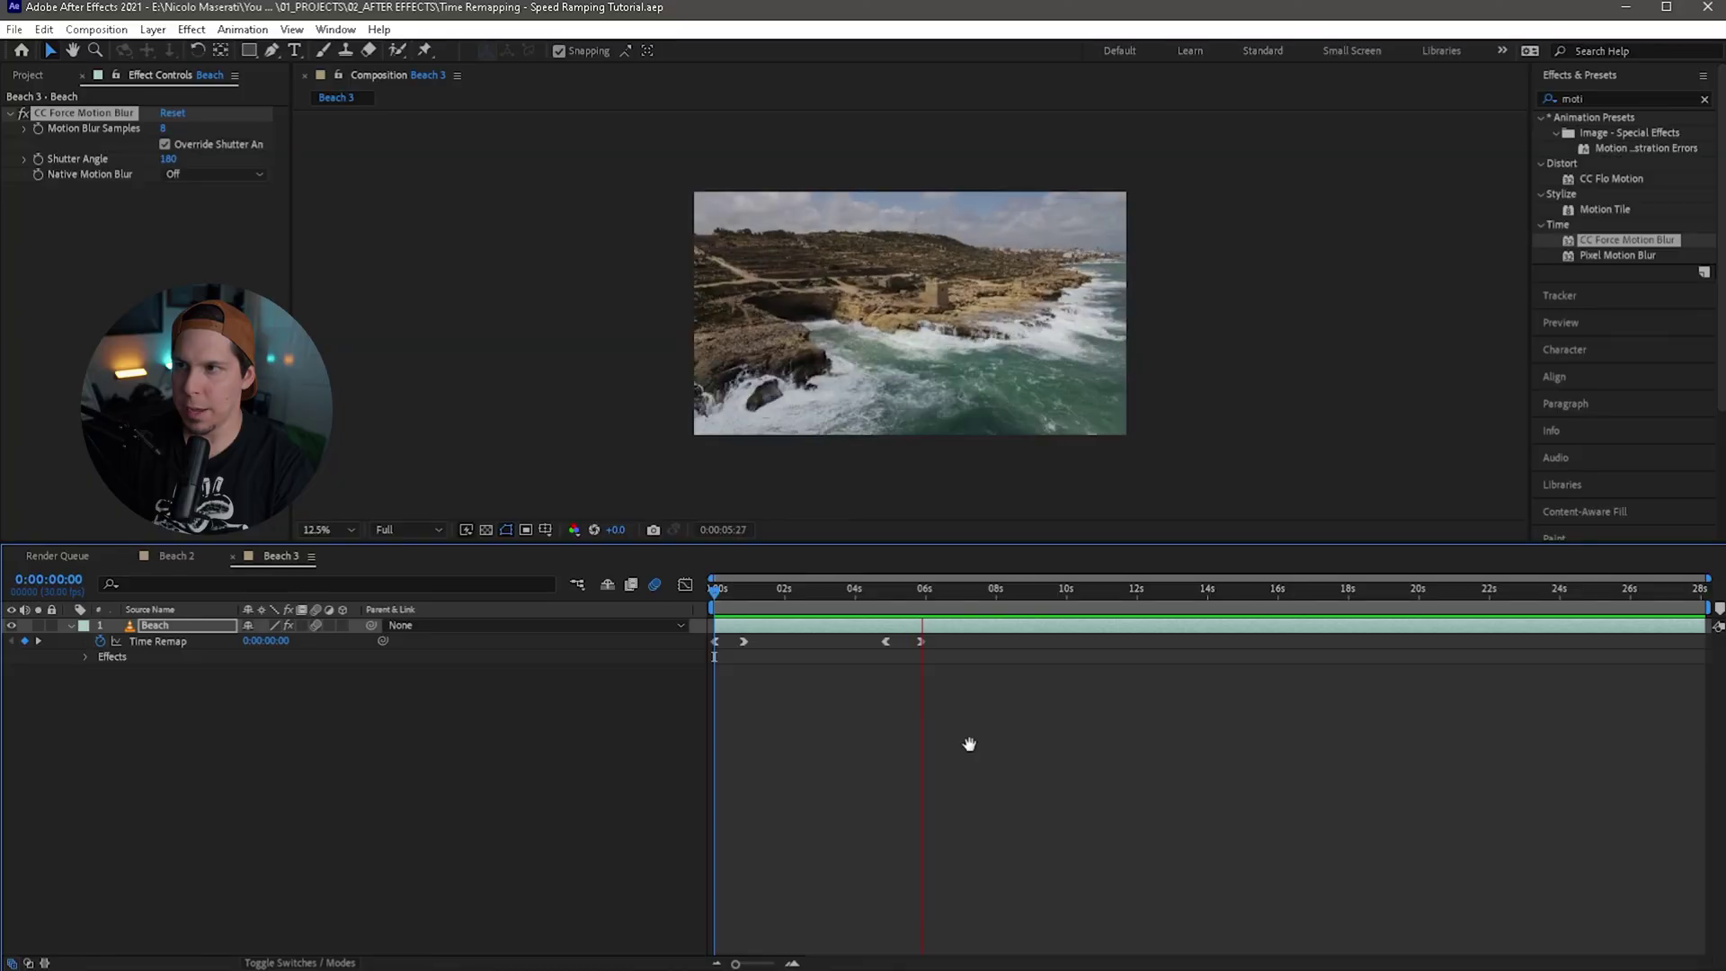
Step: End the work area near 6s and trim Beach 3 to it, ending at 0:00:05:26
drag(925, 590, 925, 593)
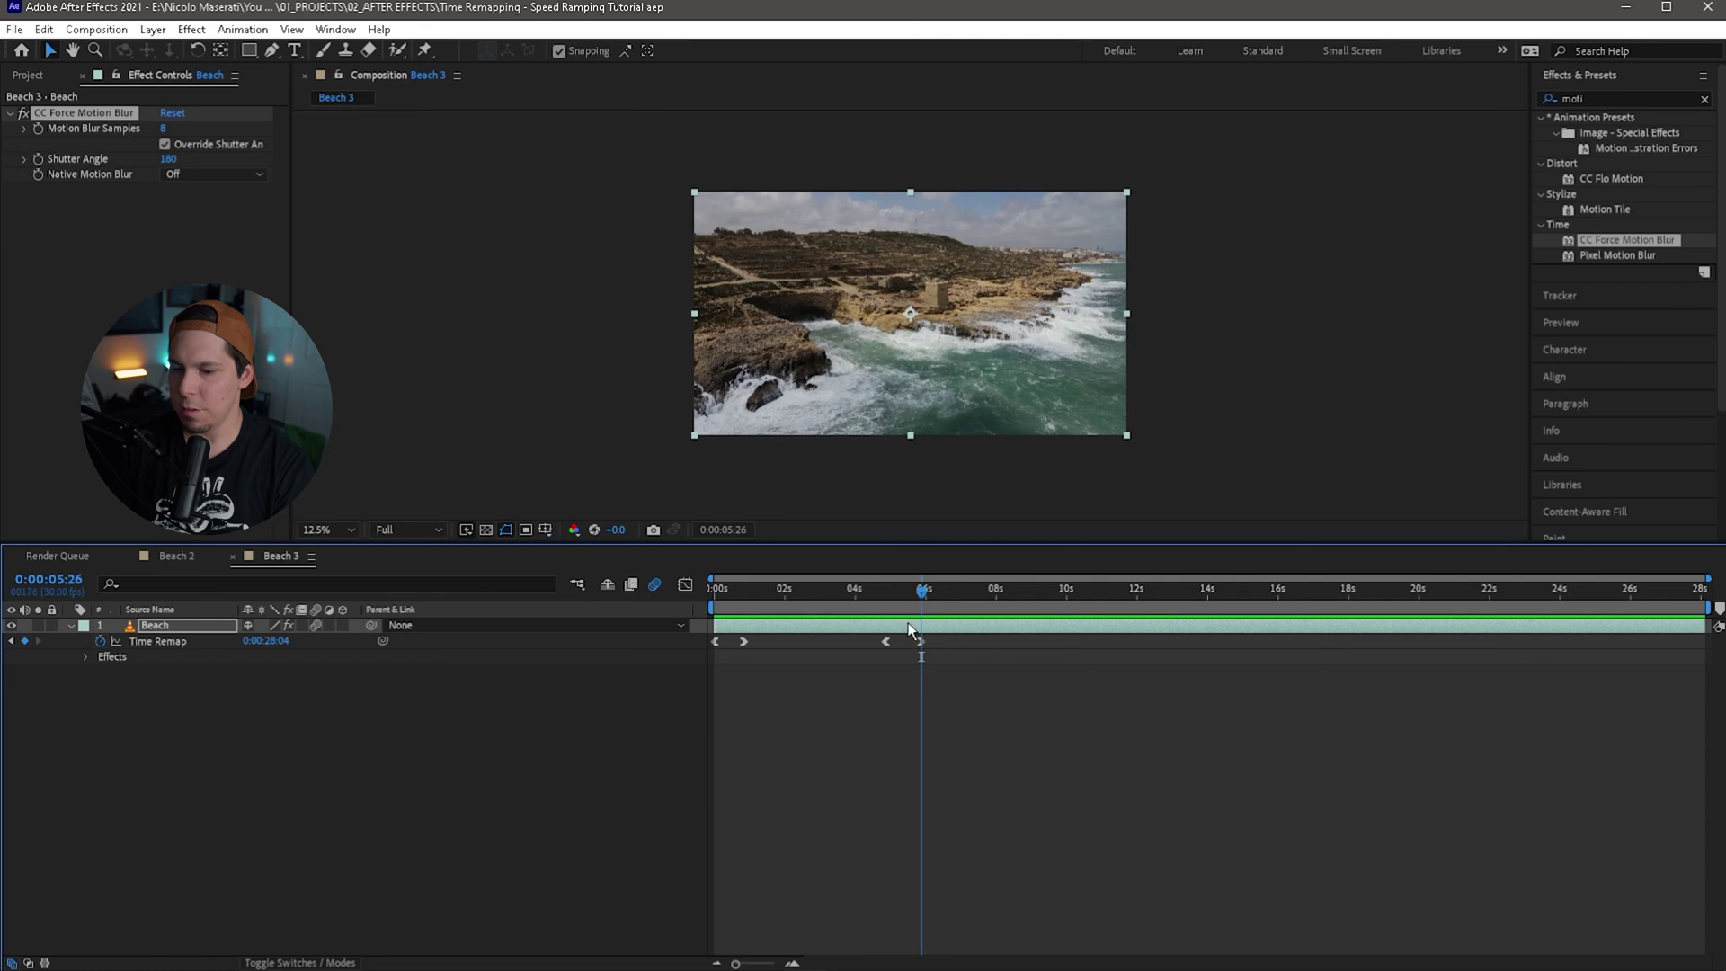
key(n)
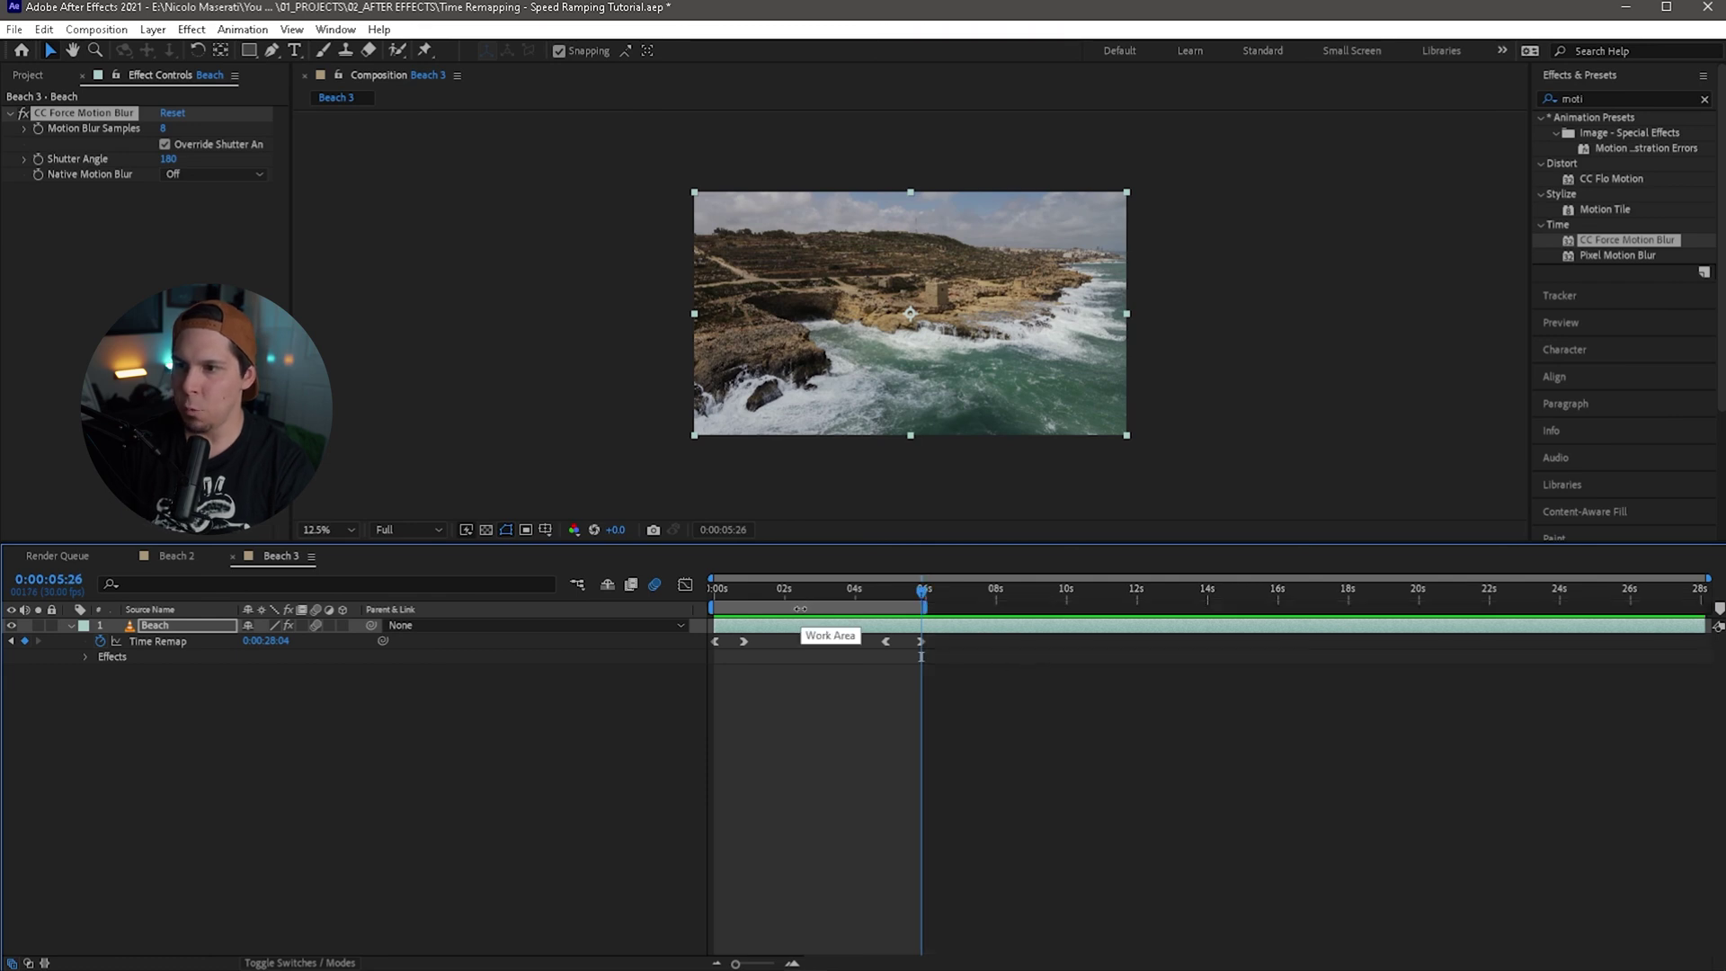
right_click(800, 608)
click(880, 661)
key(space)
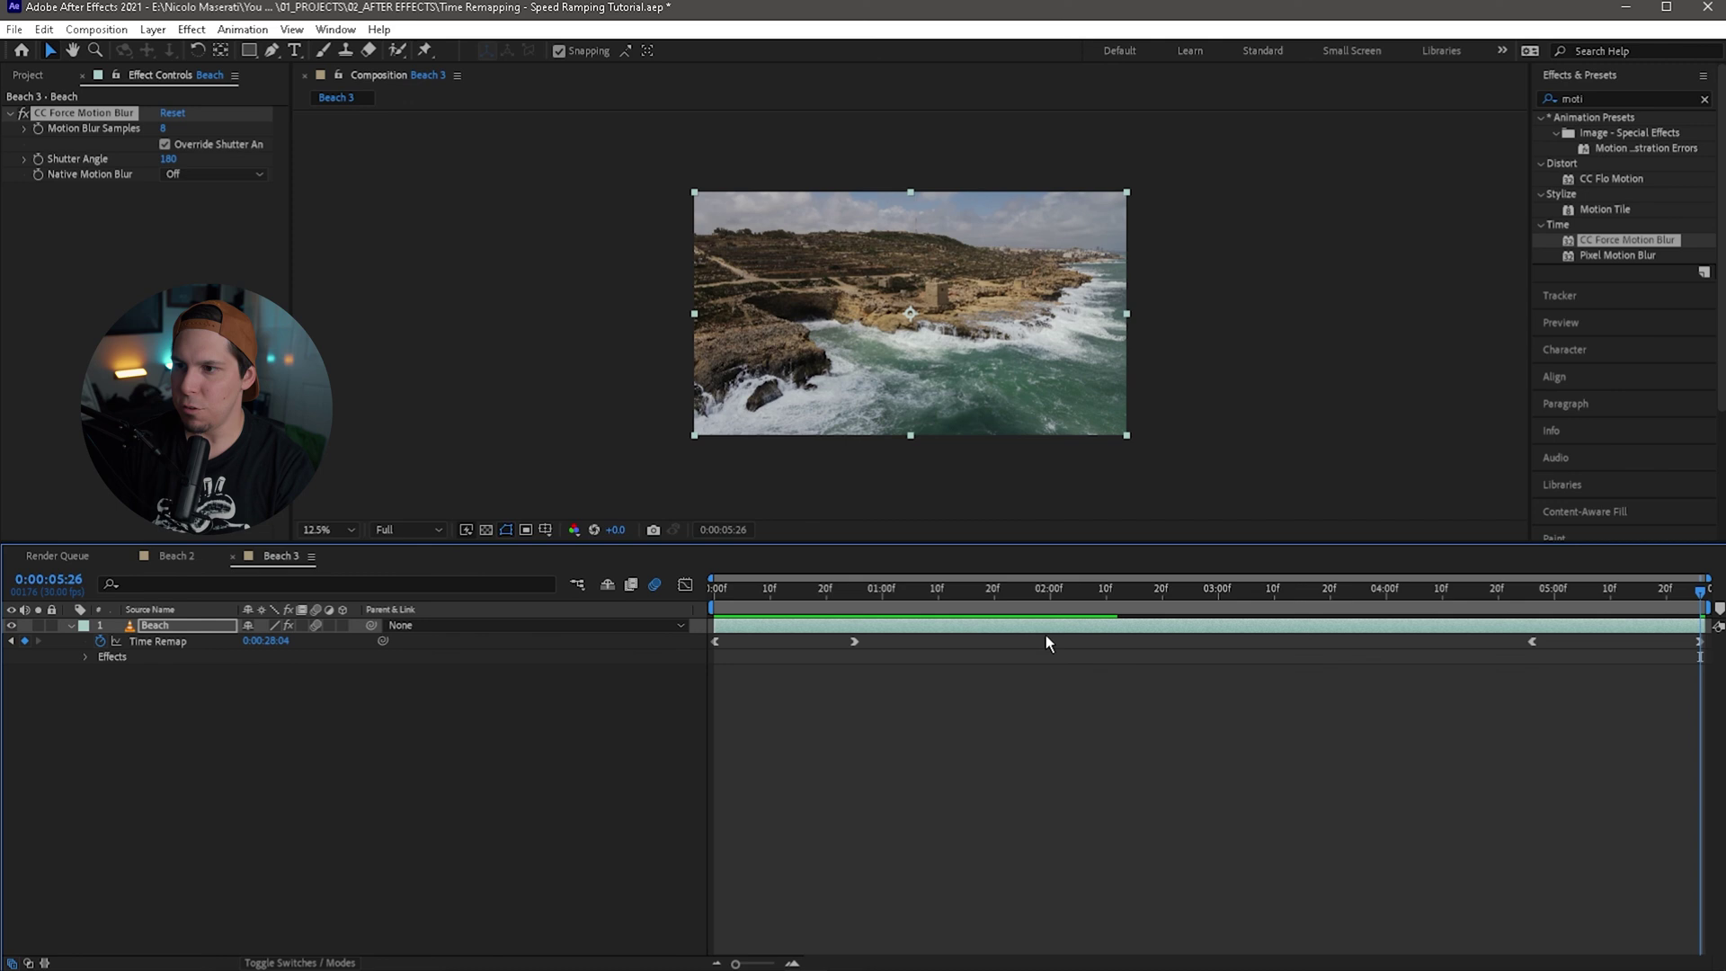